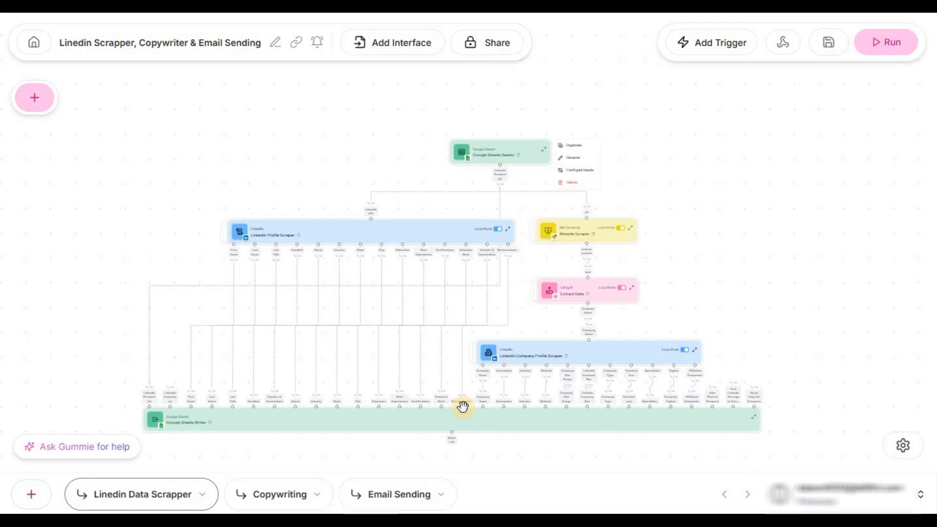
Step: Examine the Google Sheets Reader node and how its LinkedIn Prospect Url output feeds the LinkedIn Profile Scraper
scroll(518, 129, up, 5)
mouse_move(401, 200)
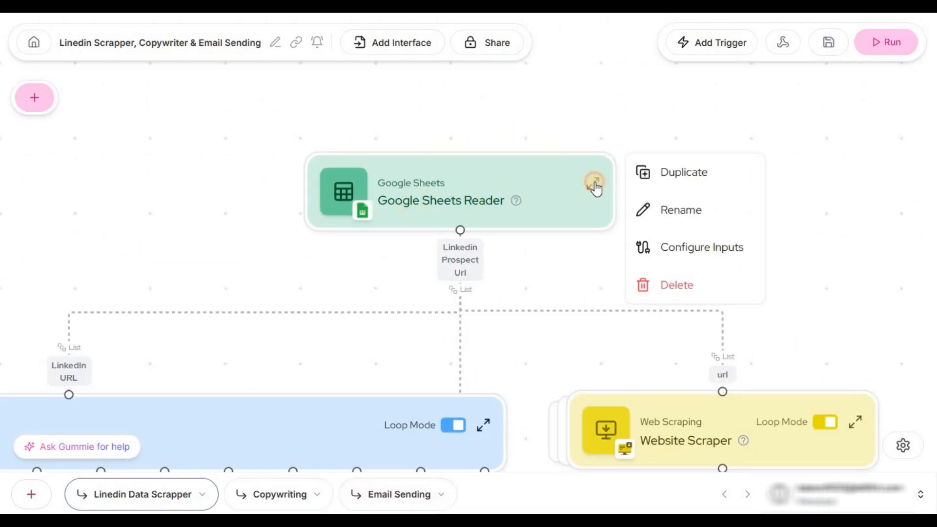
click(594, 186)
click(594, 186)
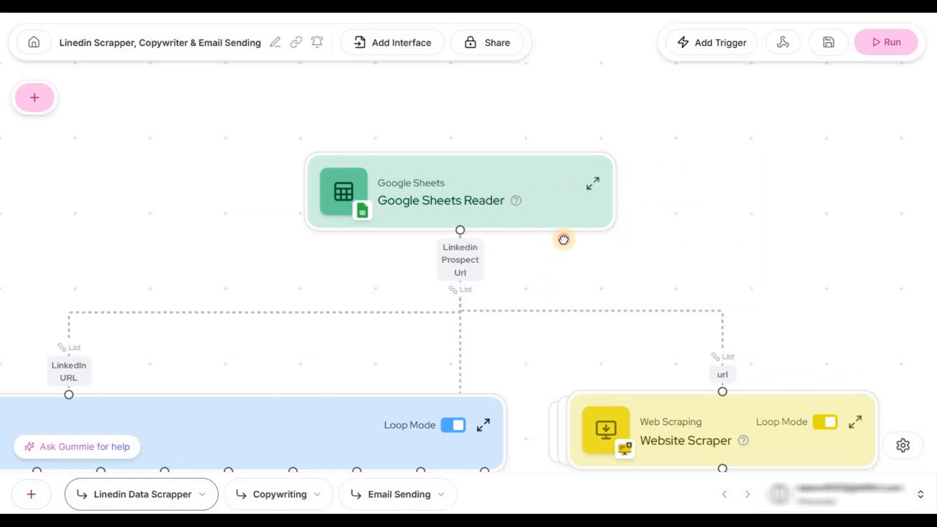
drag(563, 235, 827, 152)
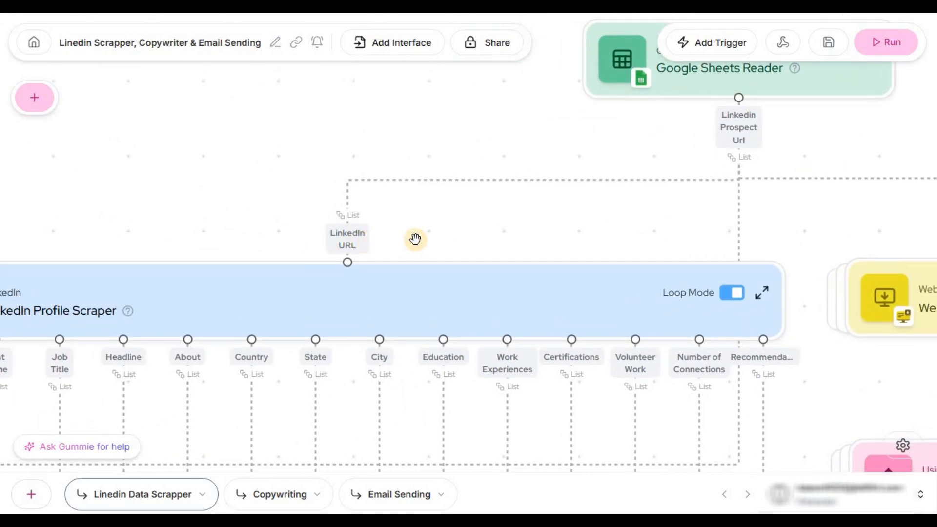
scroll(414, 239, down, 3)
scroll(379, 277, up, 3)
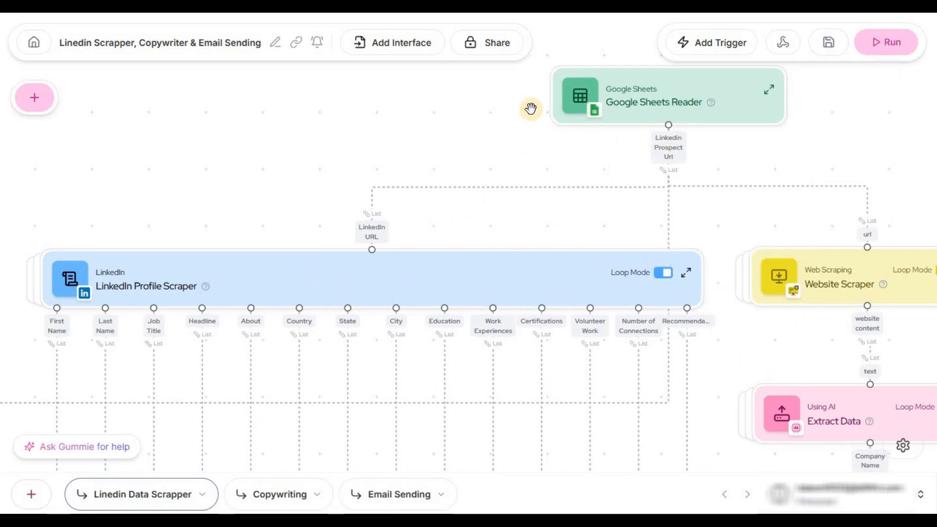
mouse_move(683, 102)
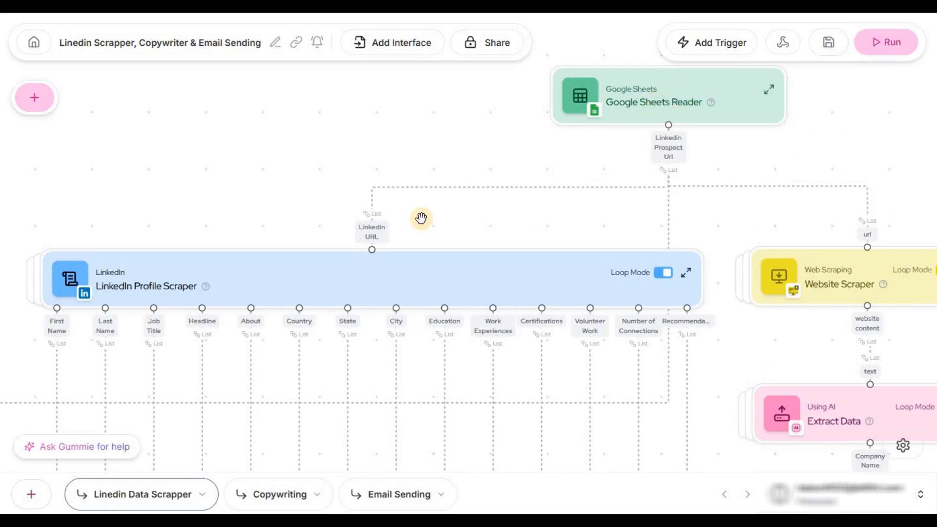
mouse_move(453, 276)
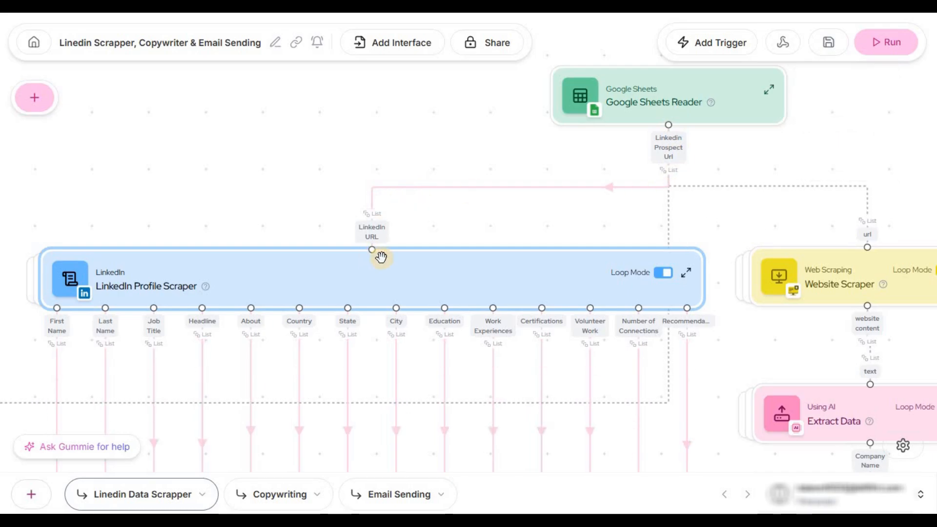
drag(275, 187, 282, 90)
mouse_move(295, 202)
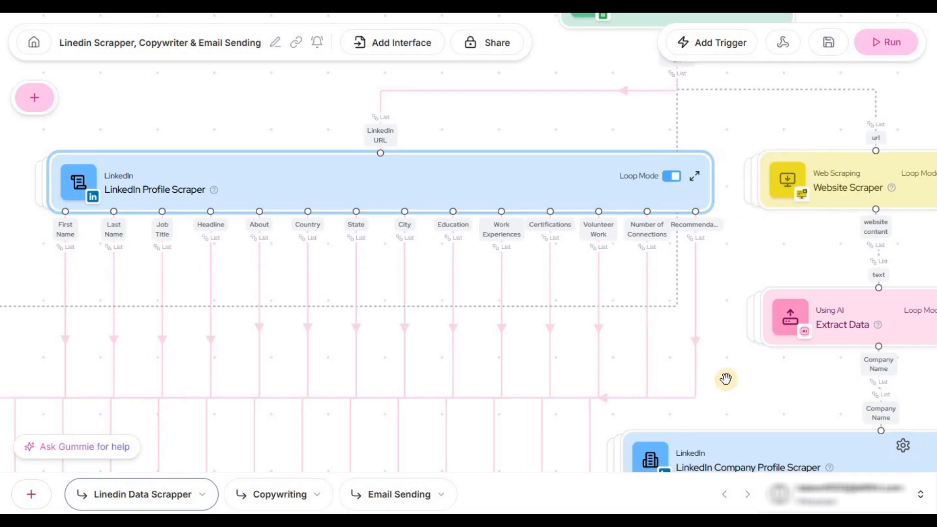
Step: Trace the LinkedIn Profile Scraper's outputs down to the matching inputs of the Google Sheets Writer node
scroll(734, 280, down, 5)
scroll(734, 151, down, 3)
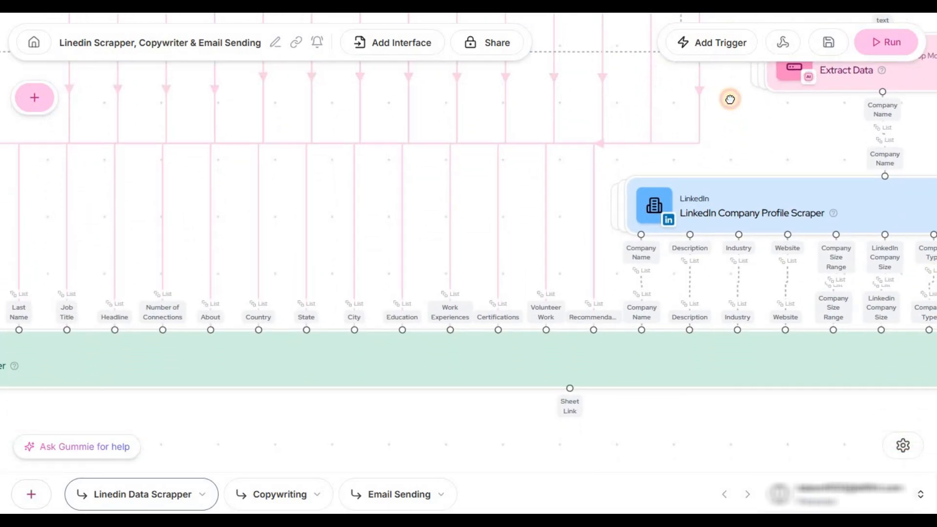
scroll(583, 364, left, 5)
scroll(584, 364, down, 2)
drag(600, 356, 610, 346)
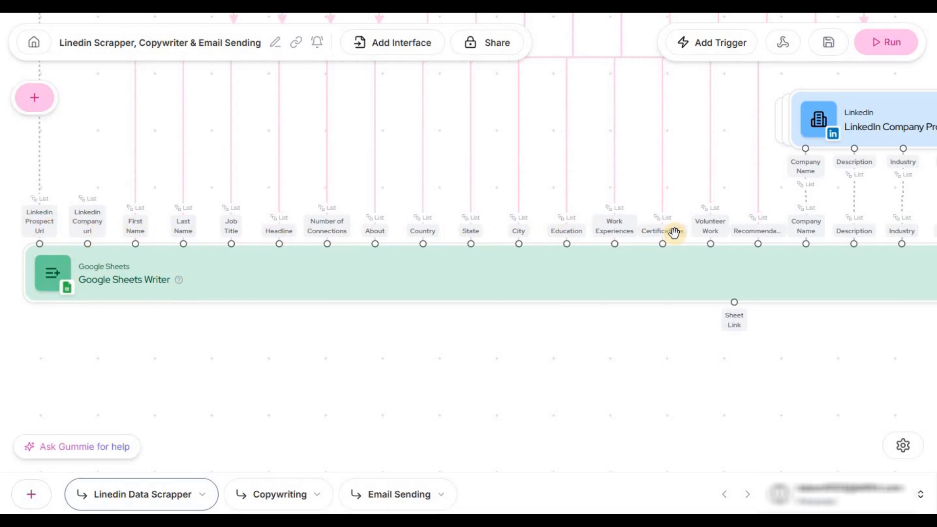
drag(583, 376, 169, 433)
Step: Inspect the second branch from the Google Sheets Reader and select the Website Scraper node to highlight its connections
drag(551, 86, 537, 192)
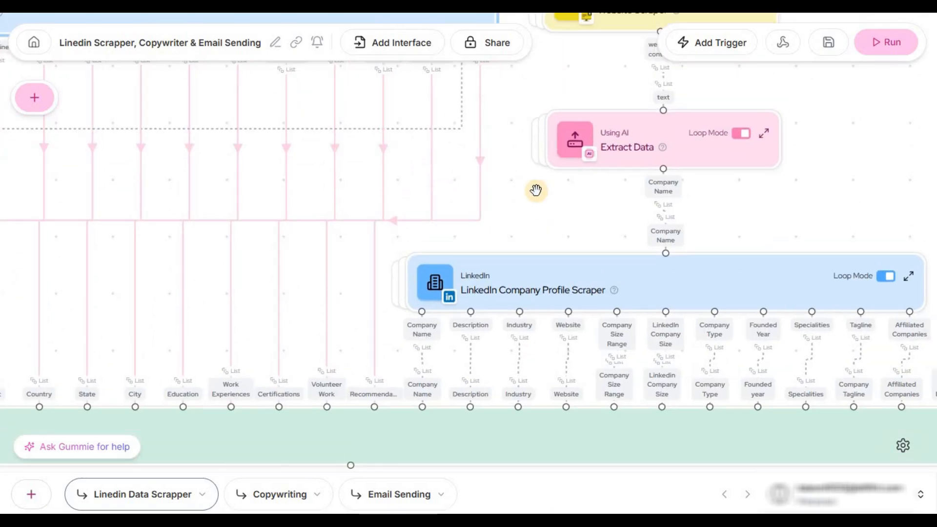
drag(511, 243, 489, 429)
drag(490, 291, 486, 341)
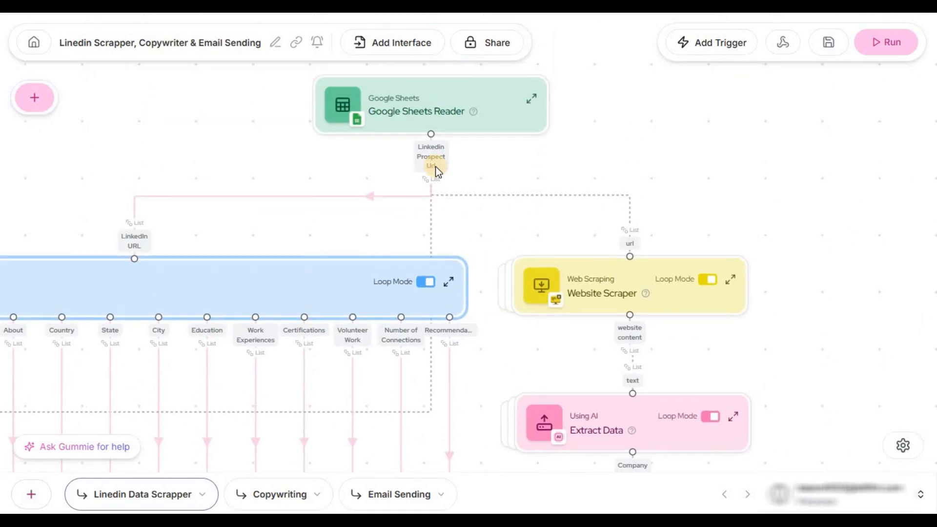
mouse_move(569, 299)
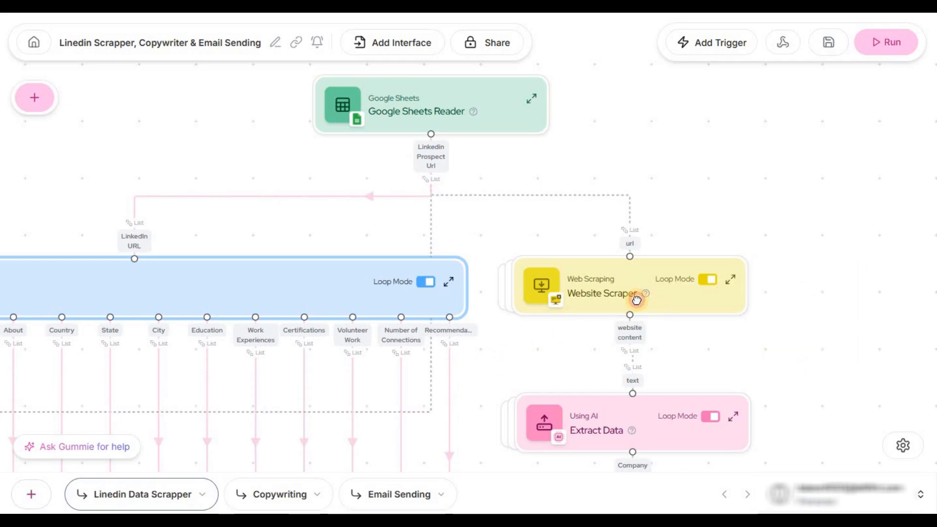
drag(513, 328, 767, 203)
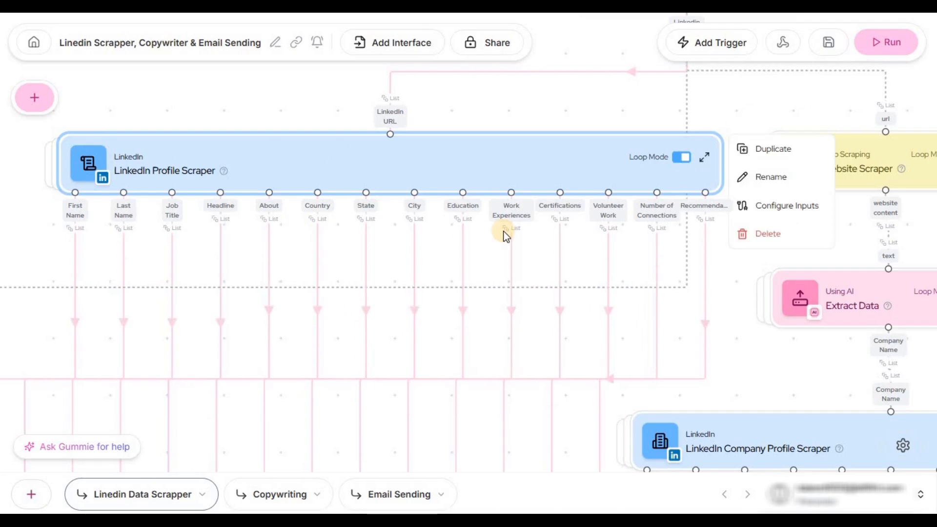
drag(750, 221, 329, 276)
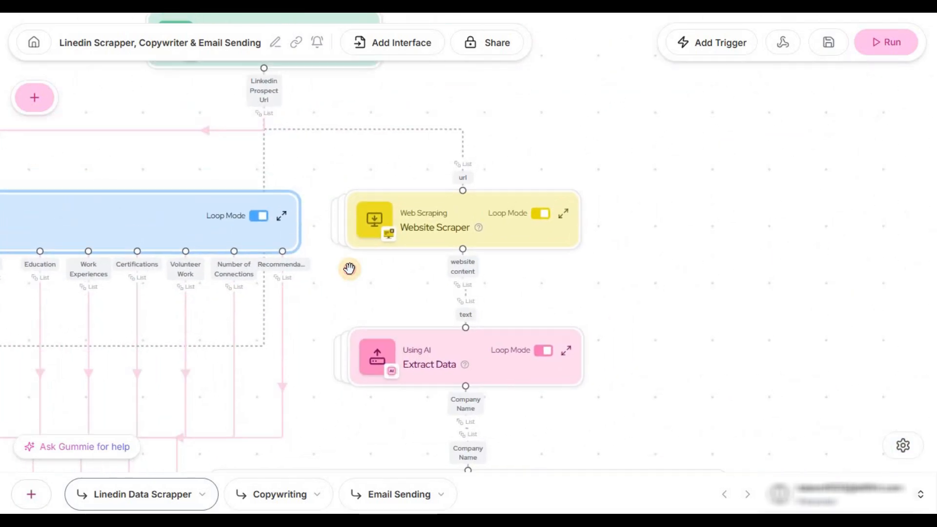
scroll(346, 215, up, 1)
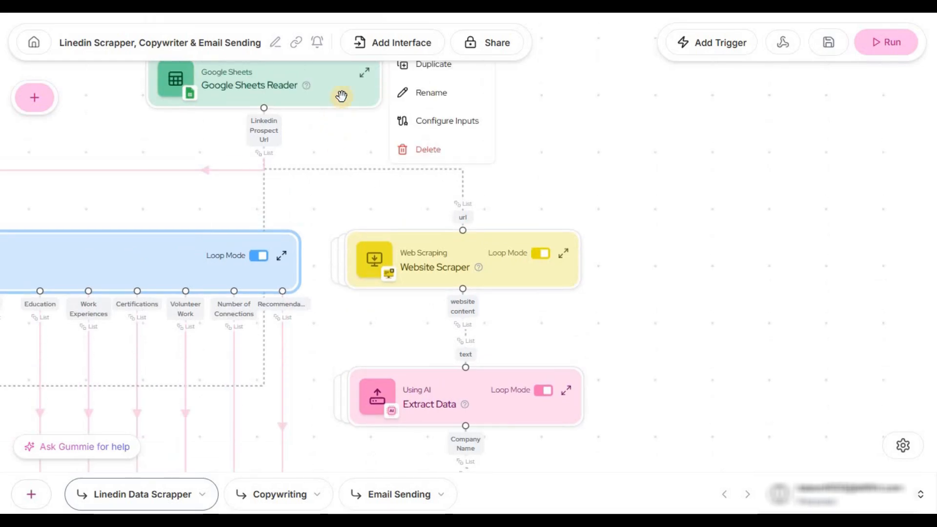
click(395, 238)
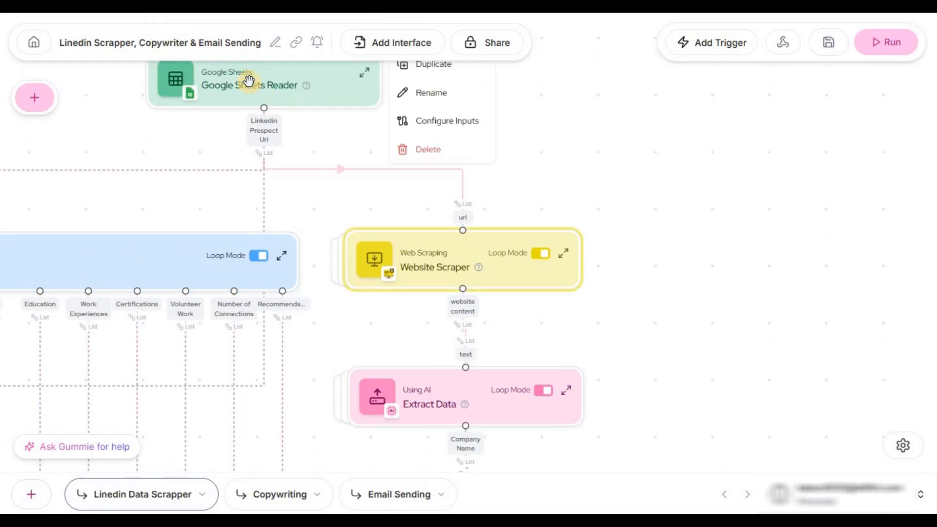
mouse_move(426, 262)
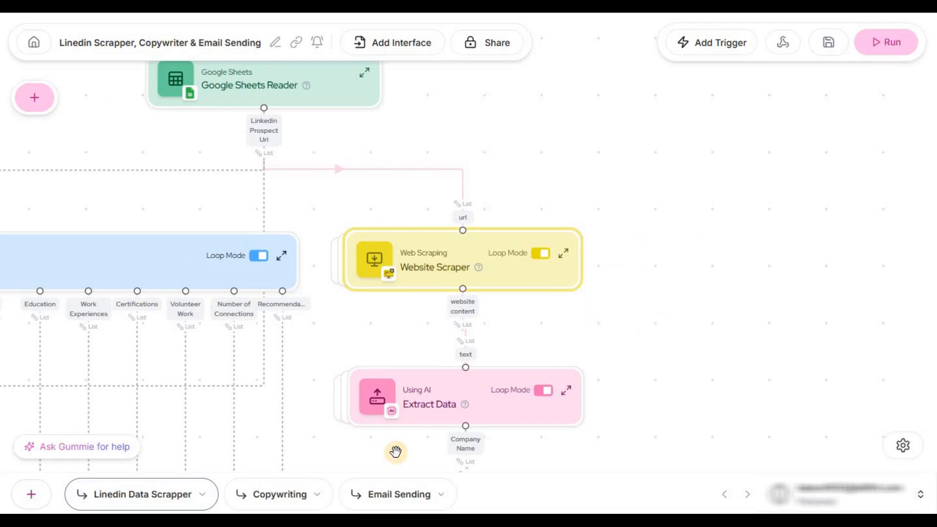
Step: Follow the branch from the Google Sheets Reader through Website Scraper and Extract Data to the LinkedIn Company Profile Scraper
scroll(644, 229, down, 3)
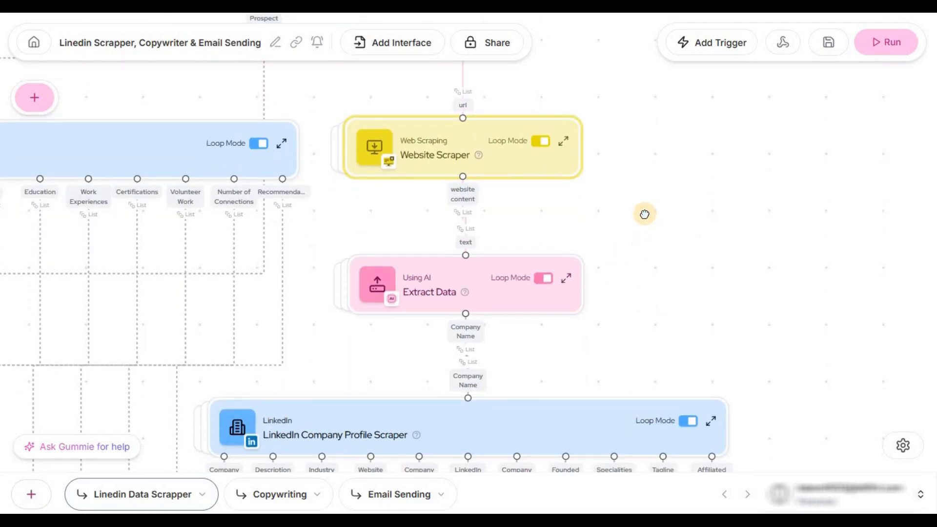
scroll(639, 345, up, 5)
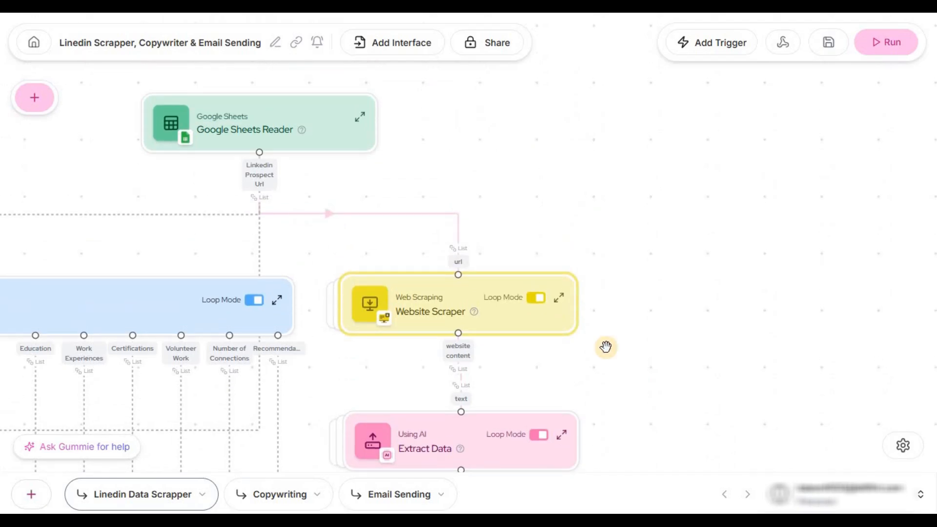
mouse_move(246, 132)
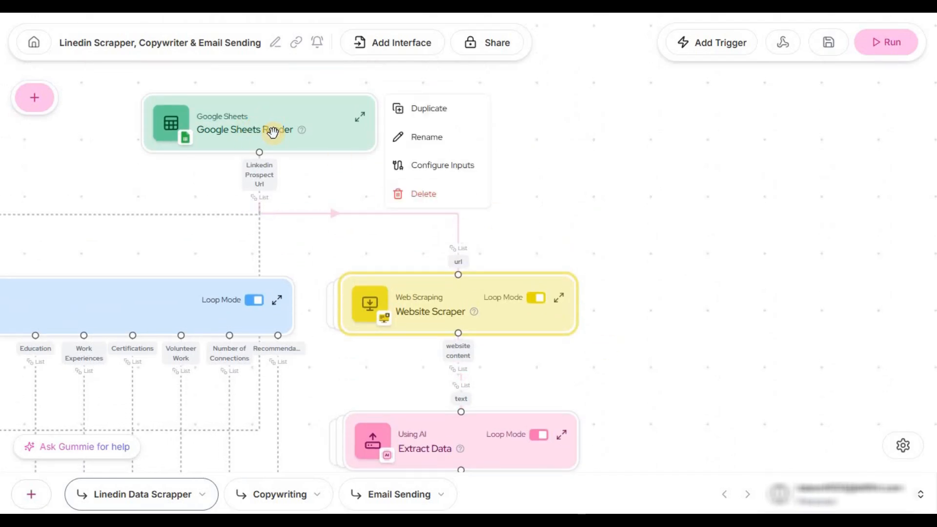
scroll(649, 320, down, 4)
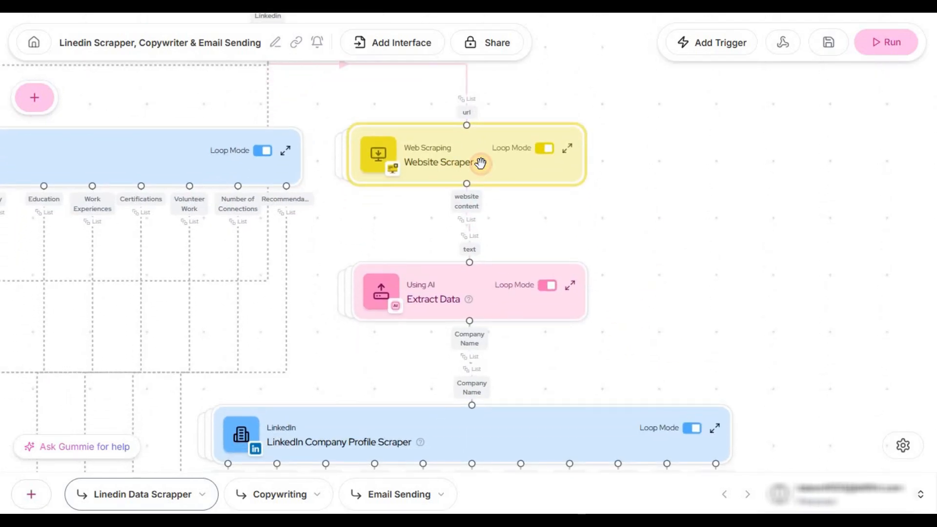
mouse_move(479, 159)
scroll(669, 271, down, 2)
mouse_move(456, 238)
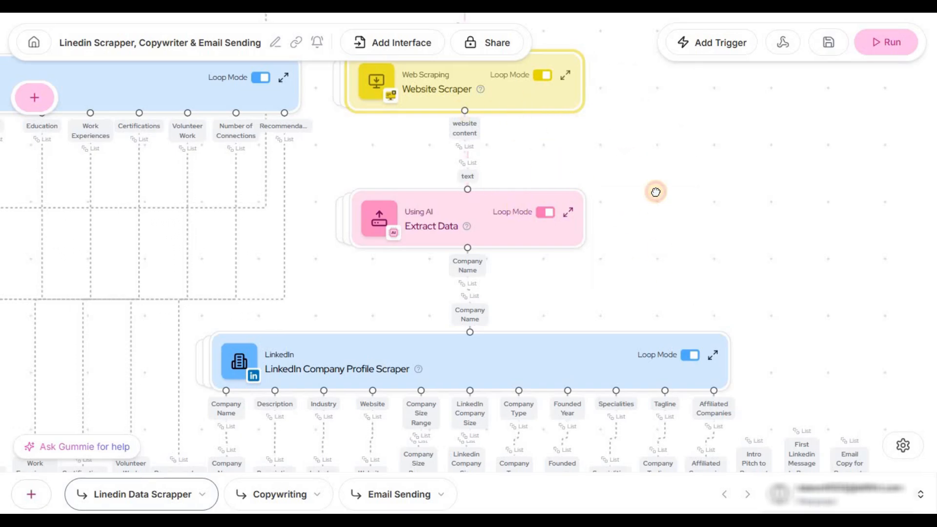
scroll(658, 161, down, 3)
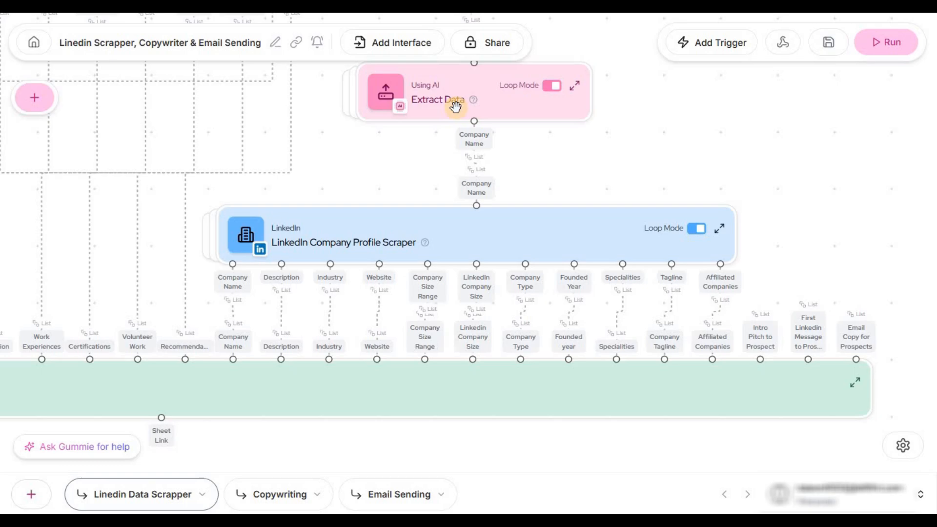
scroll(598, 171, down, 1)
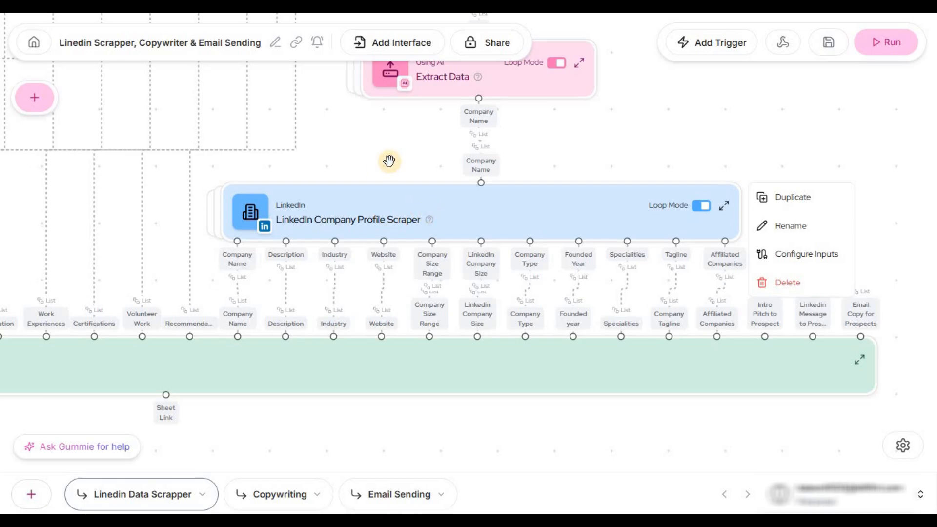
Step: Review how Extract Data passes the Company Name to the LinkedIn Company Profile Scraper and which company fields that node outputs
drag(394, 140, 510, 161)
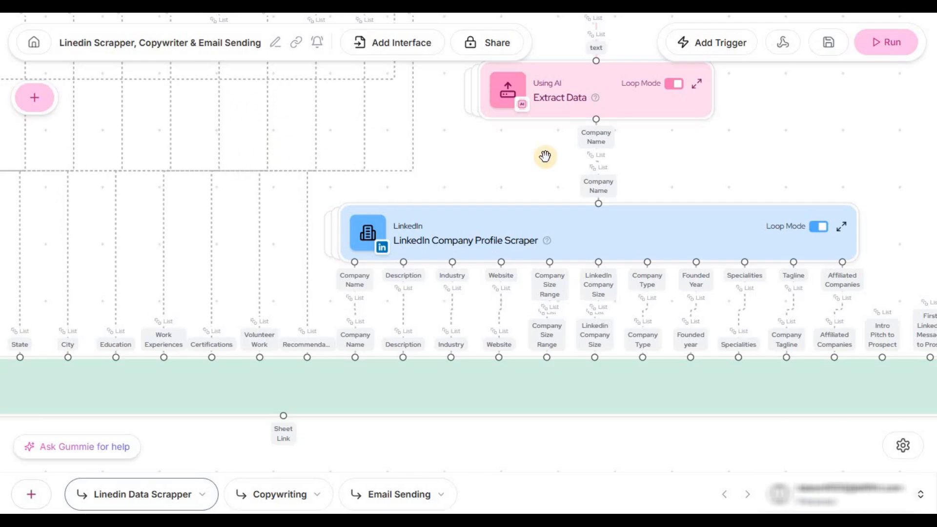
drag(483, 195, 422, 310)
mouse_move(498, 137)
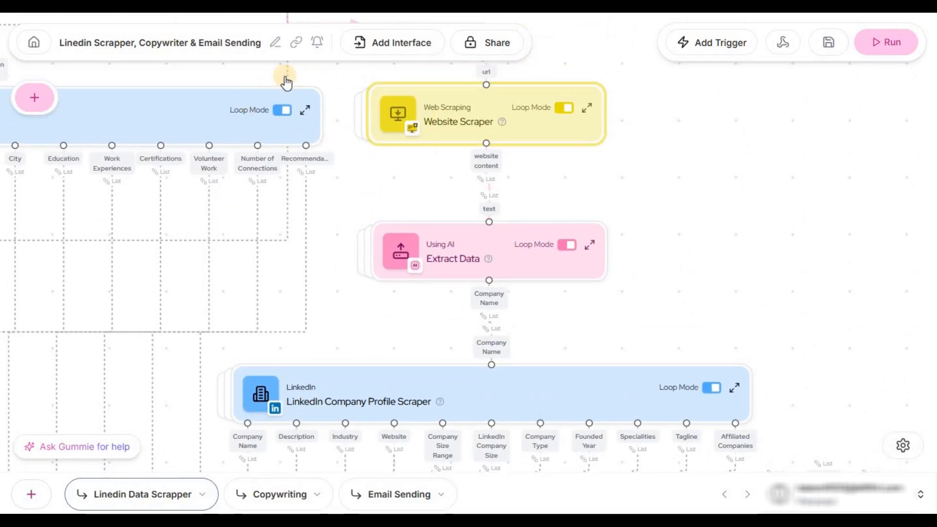
mouse_move(447, 119)
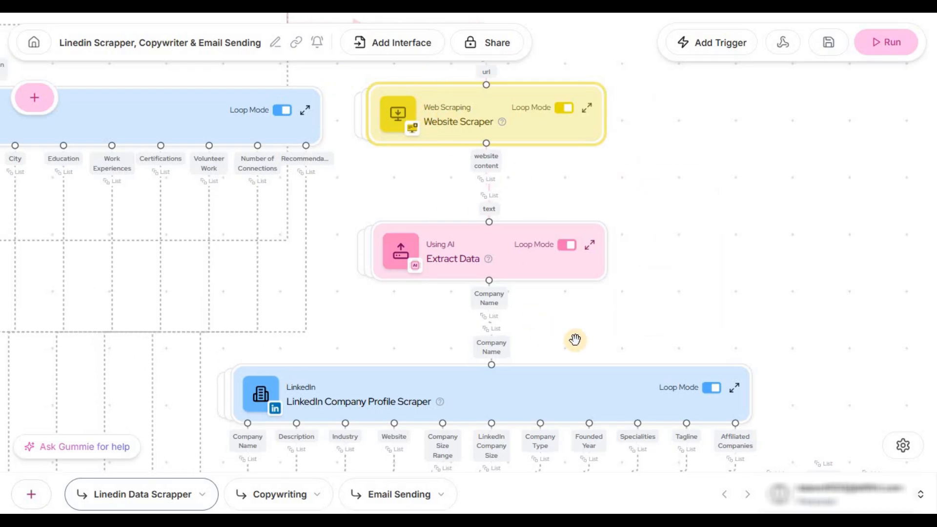
scroll(572, 194, down, 4)
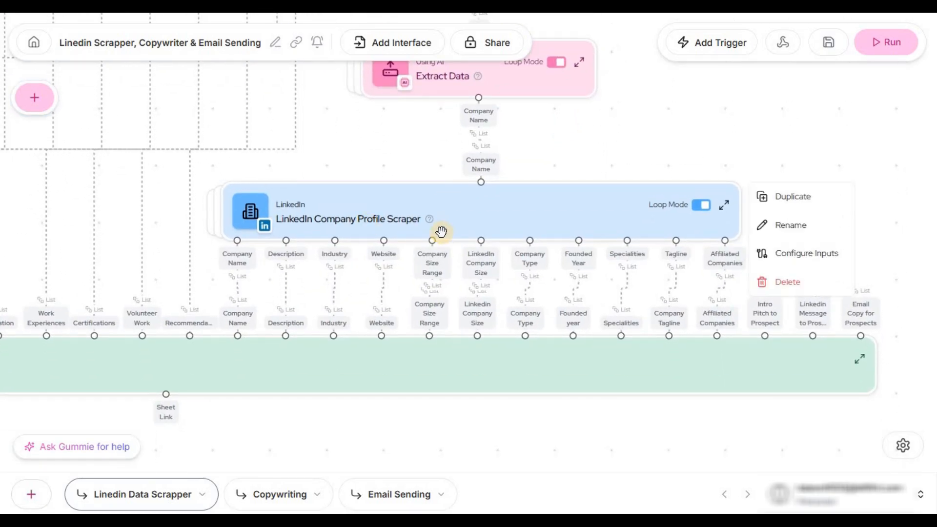
scroll(452, 229, up, 1)
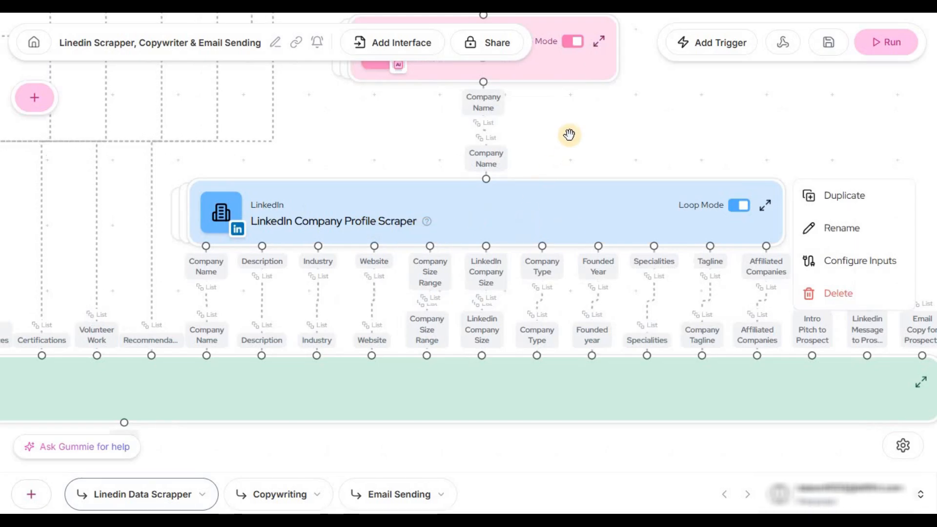
scroll(445, 130, up, 1)
mouse_move(497, 91)
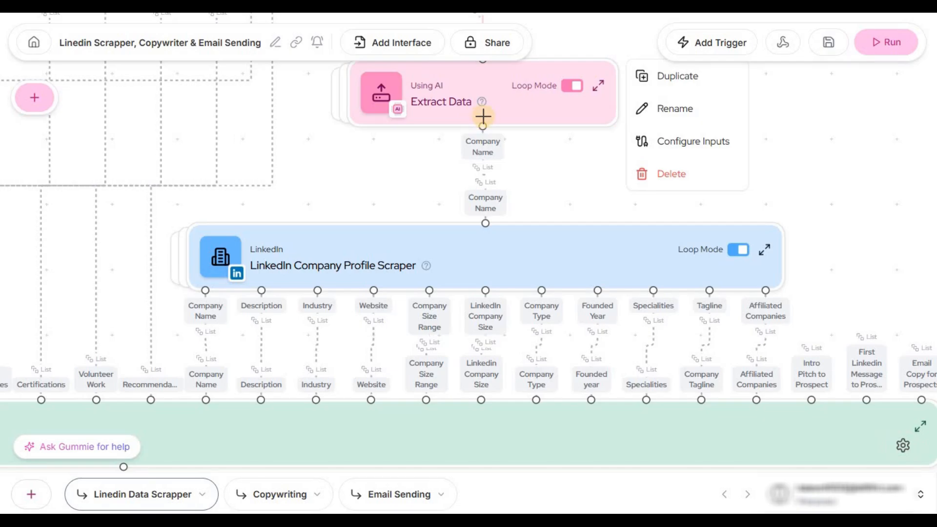
mouse_move(317, 280)
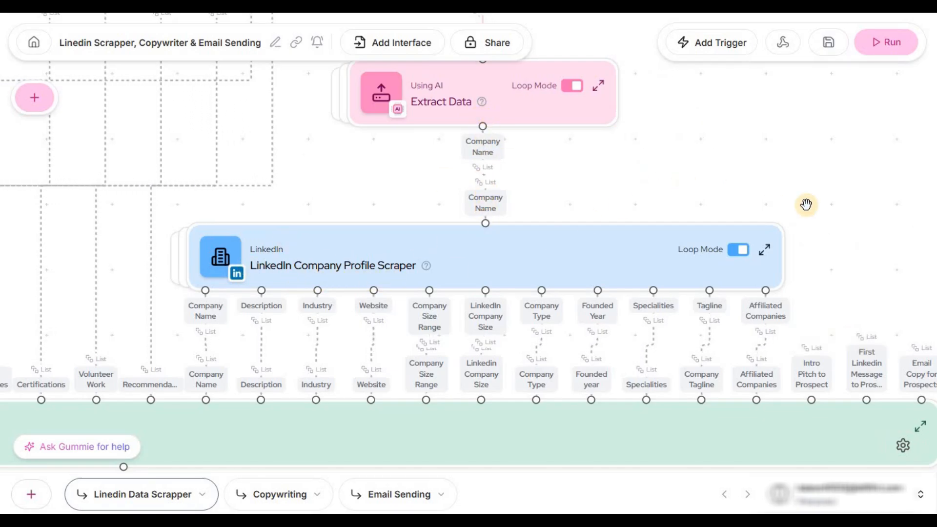
Step: Inspect the Google Sheets Writer's inputs, from the prospect profile fields to the company fields and message copy fields
drag(851, 261, 864, 151)
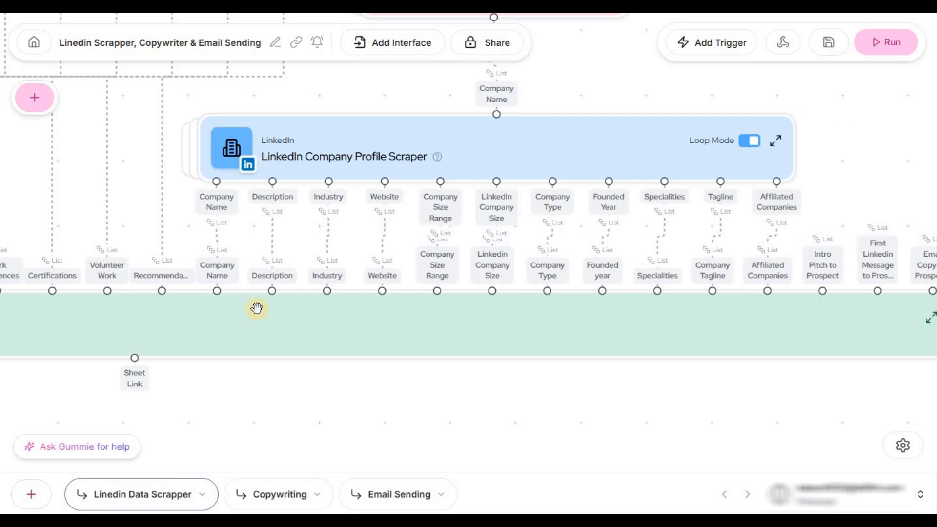
drag(337, 405, 669, 391)
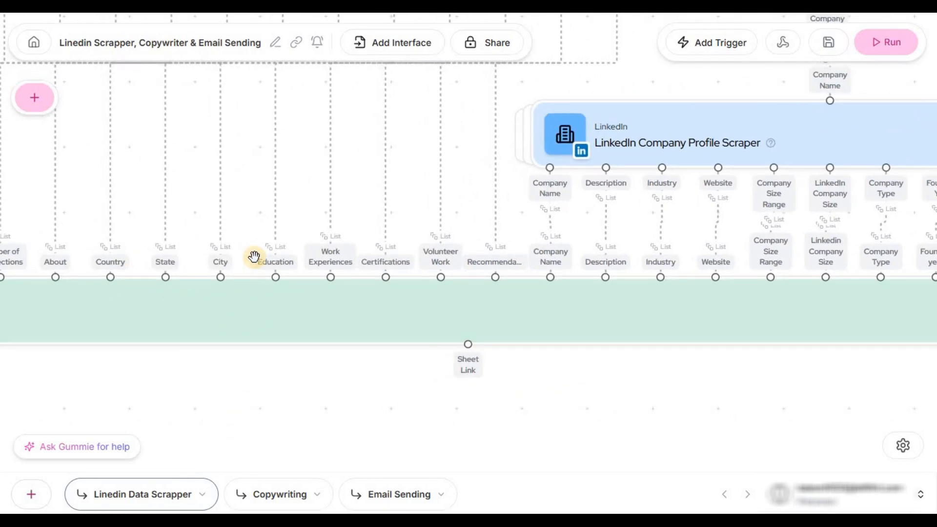
drag(498, 402, 357, 397)
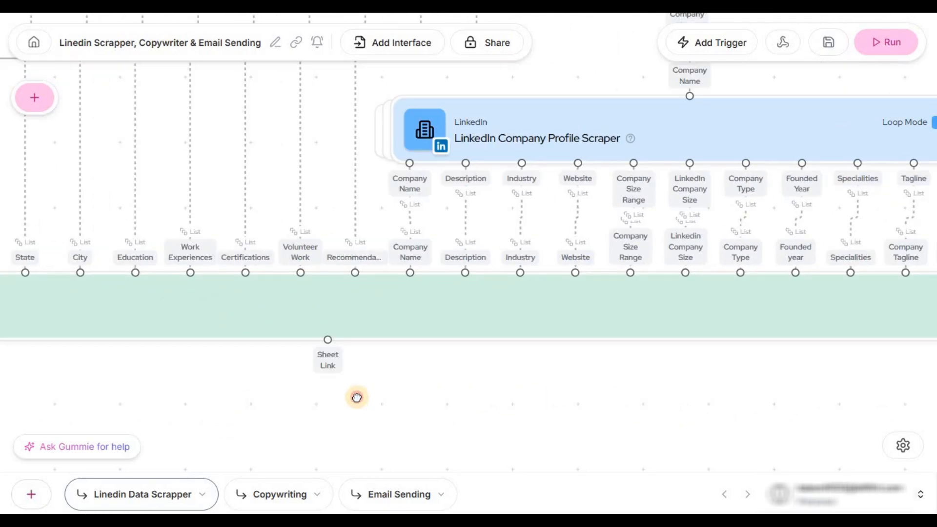
scroll(357, 398, right, 5)
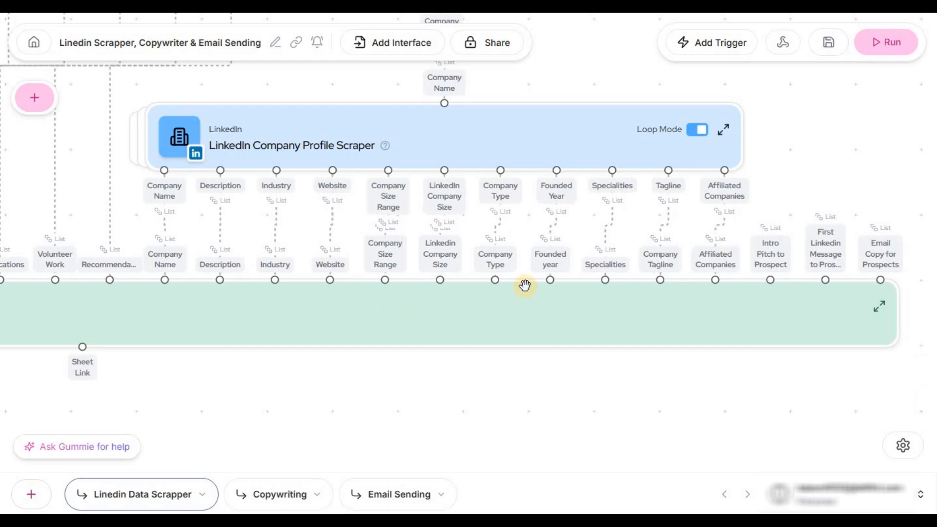
Step: Review the whole Linedin Data Scrapper flow, from the Google Sheets Reader through both scraper branches to the Google Sheets Writer
scroll(513, 359, down, 6)
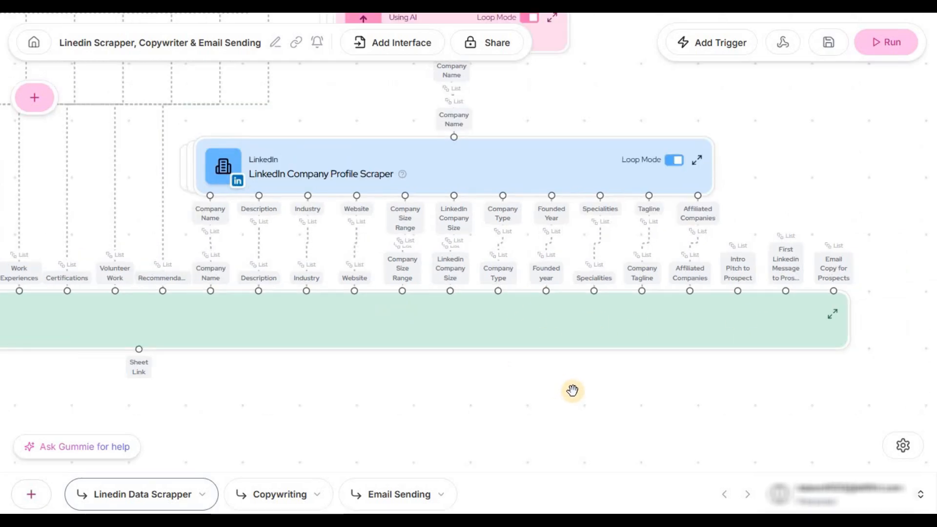
drag(551, 452, 611, 444)
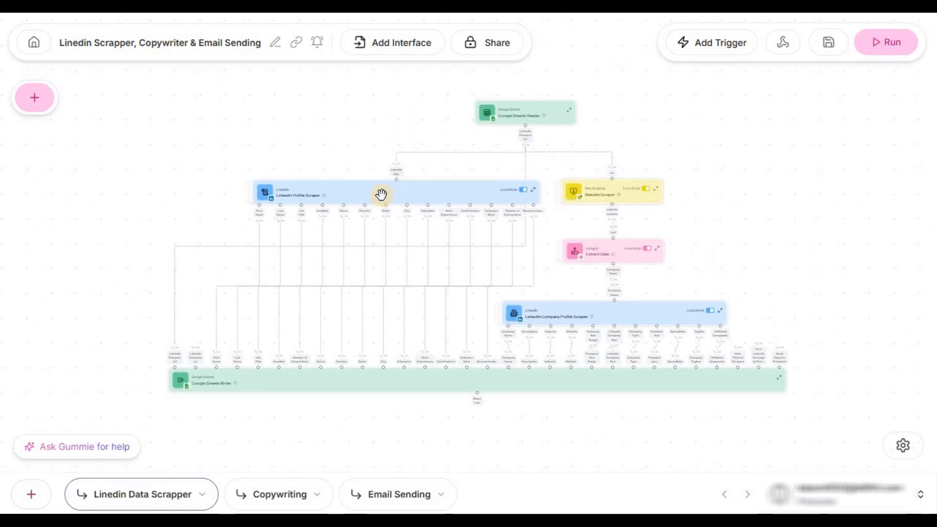
right_click(510, 107)
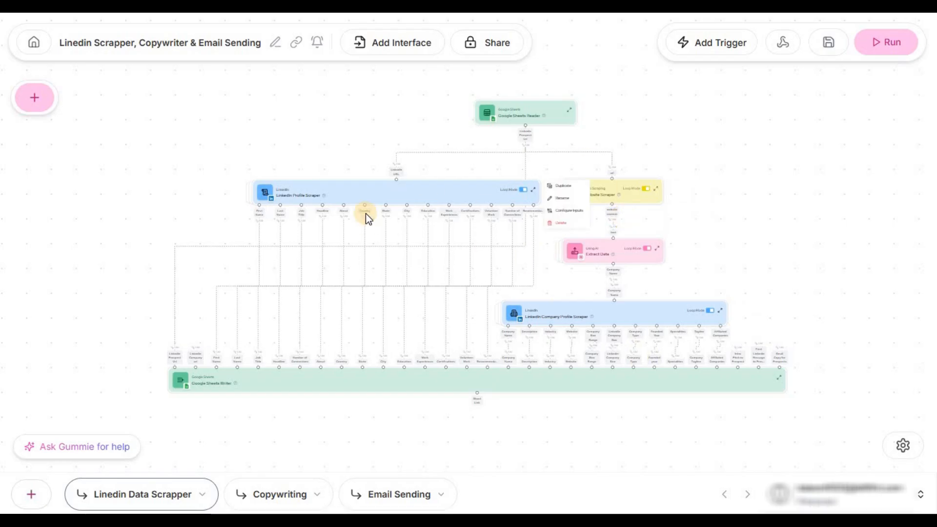
scroll(419, 259, up, 3)
scroll(213, 164, down, 1)
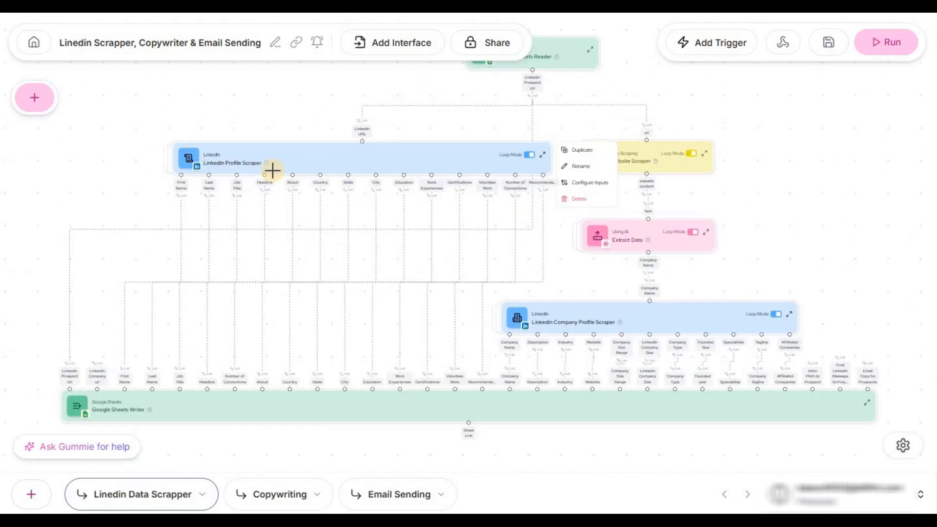
scroll(271, 234, down, 2)
mouse_move(504, 149)
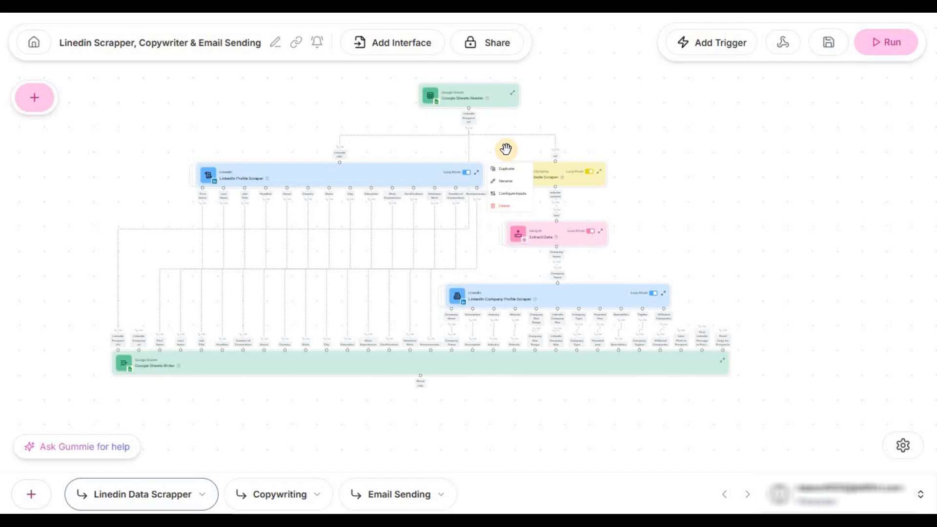
Step: Examine how the website content goes from Website Scraper to Extract Data and on to the LinkedIn Company Profile Scraper
scroll(599, 197, up, 3)
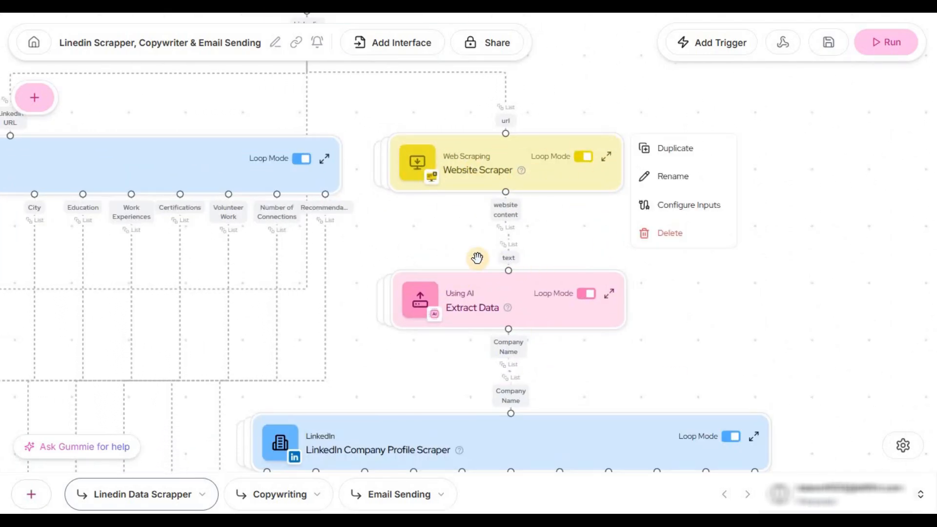
mouse_move(541, 298)
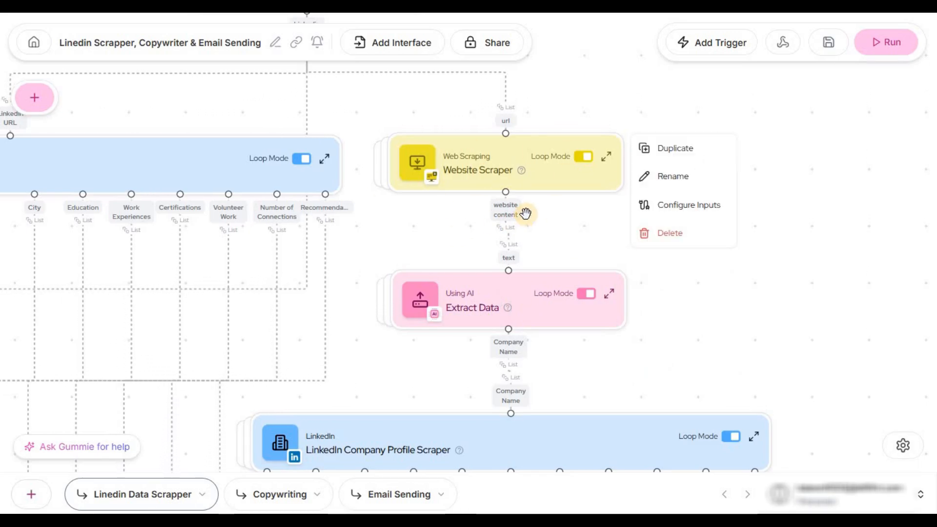
mouse_move(512, 182)
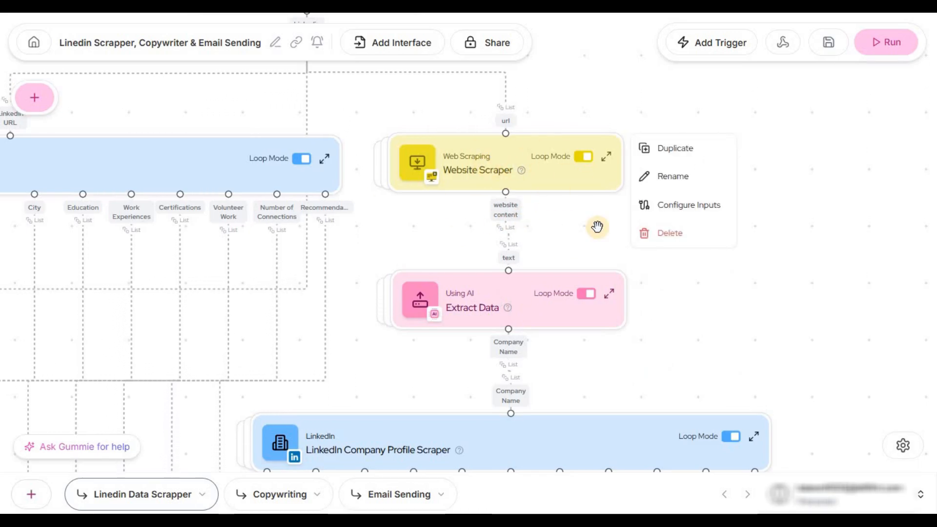
scroll(768, 188, down, 4)
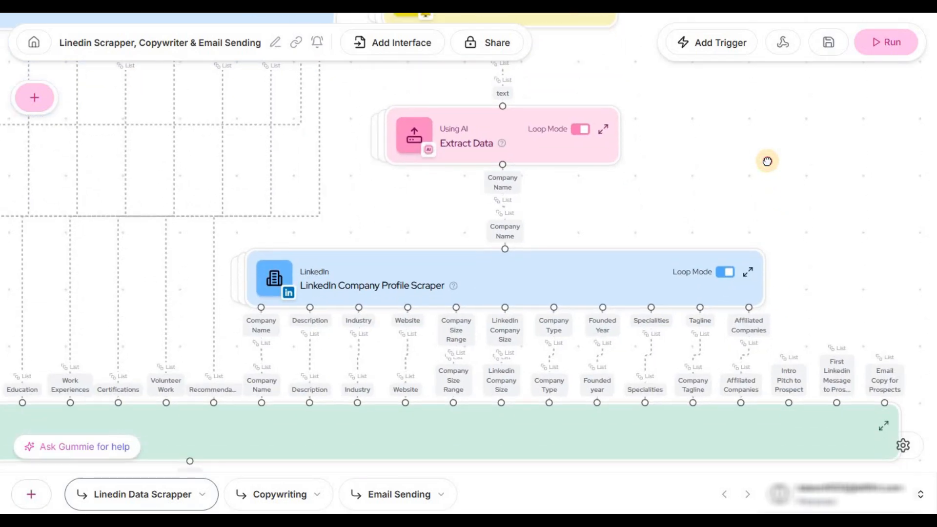
scroll(547, 78, up, 2)
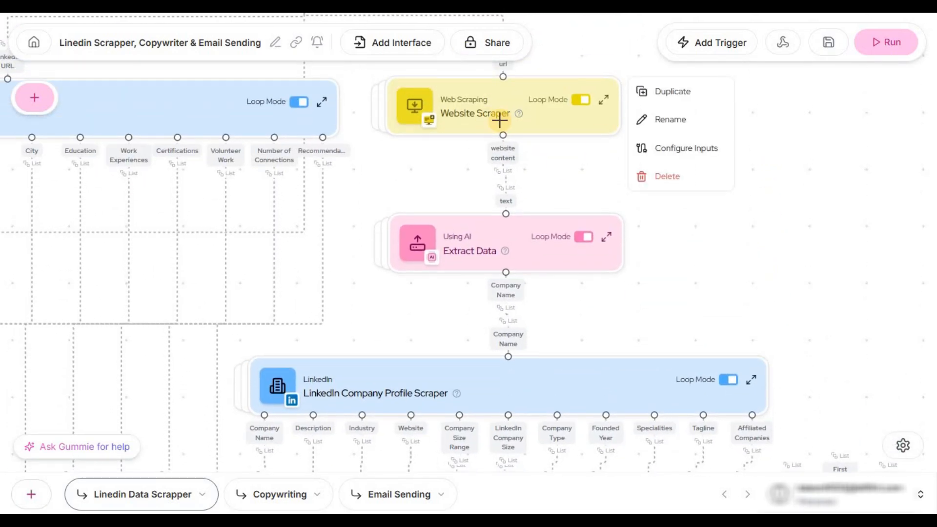
scroll(698, 164, down, 3)
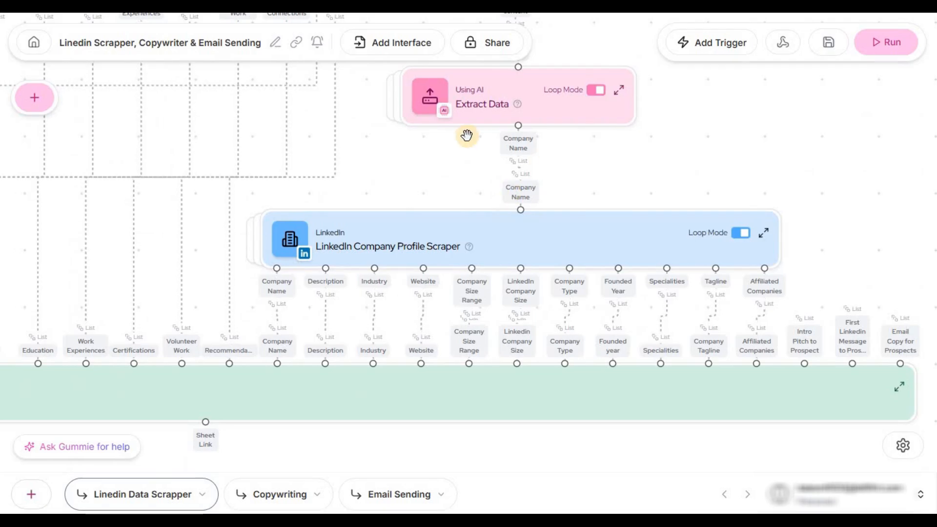
mouse_move(502, 81)
mouse_move(360, 247)
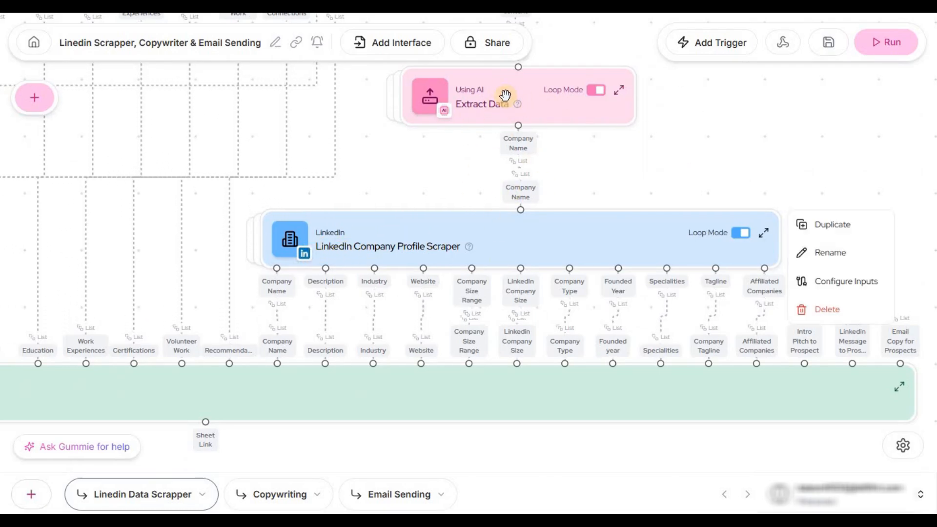
mouse_move(571, 90)
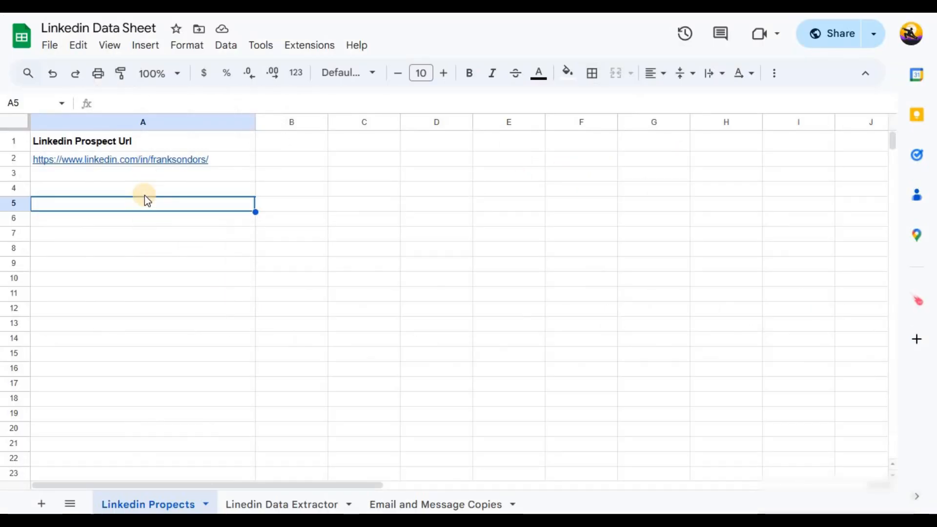
Step: Switch to the Linkedin Data Sheet in Google Sheets and check the empty rows under Linkedin Prospect Url
click(145, 178)
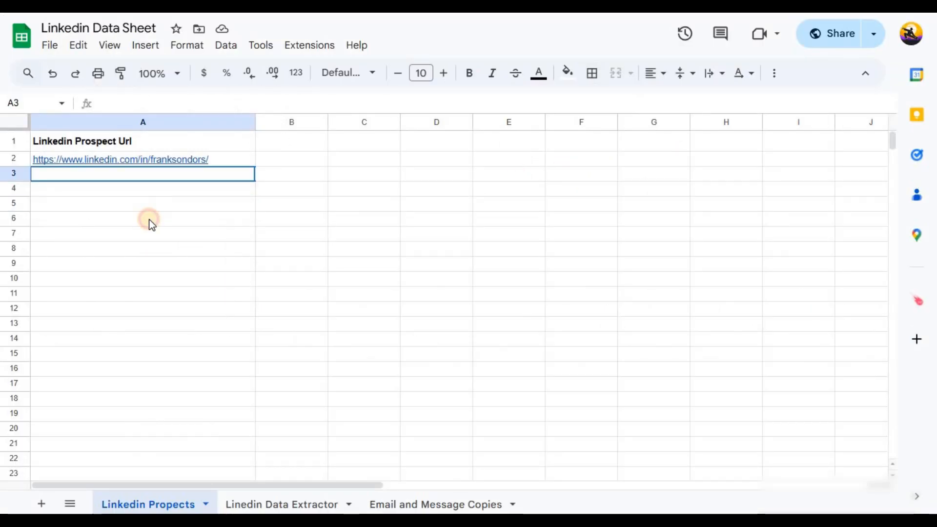
click(161, 190)
click(166, 307)
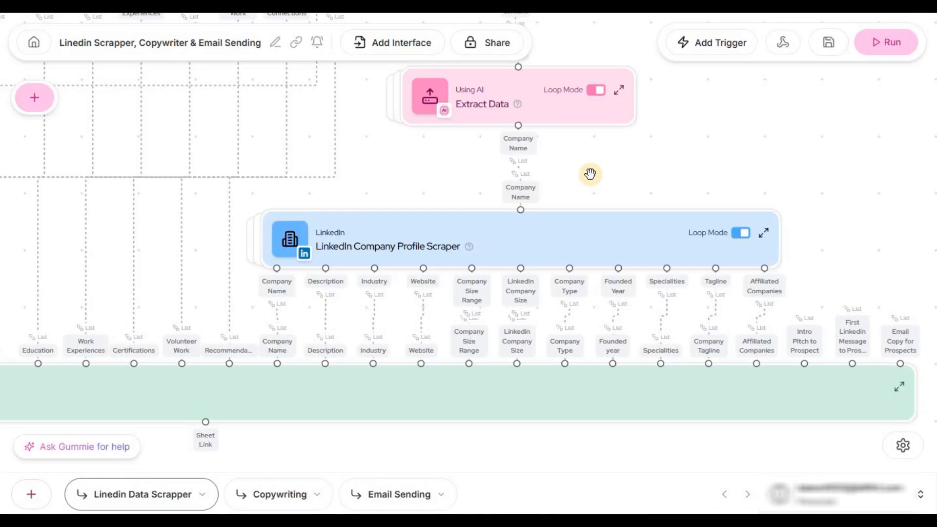
Step: Return to the workflow and review the full flow again, ending at the Google Sheets Writer
scroll(465, 163, down, 6)
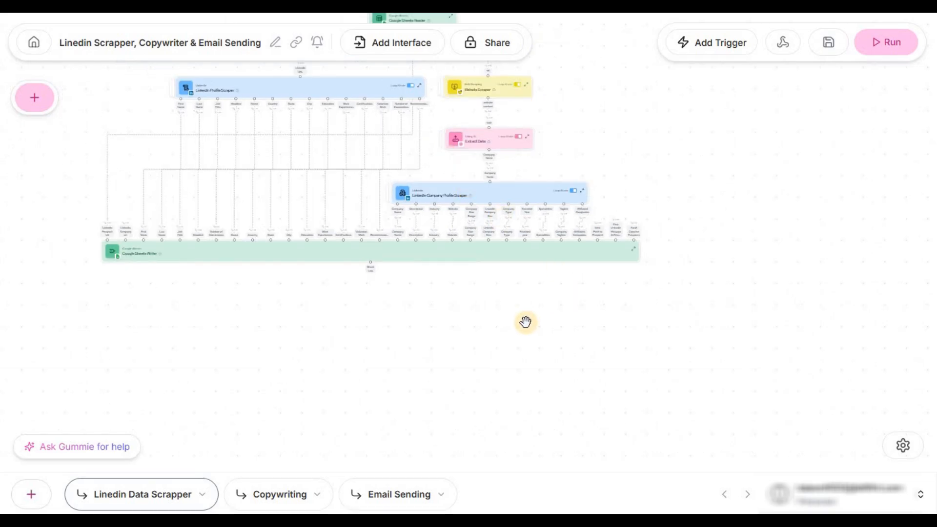
drag(527, 325, 576, 430)
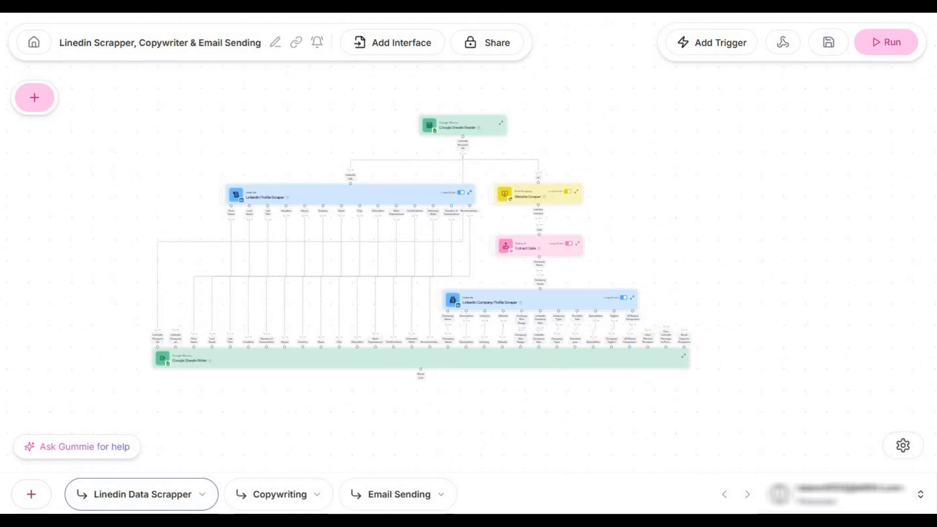
click(365, 361)
scroll(385, 358, up, 3)
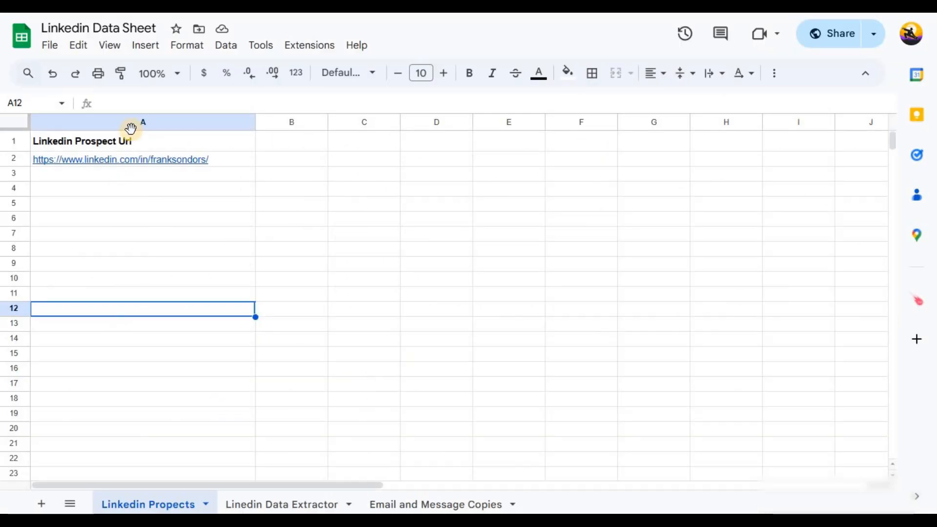
Step: Switch back to the Linkedin Data Sheet and check the prospect and company URL columns of the Linedin Data Extractor sheet
click(174, 250)
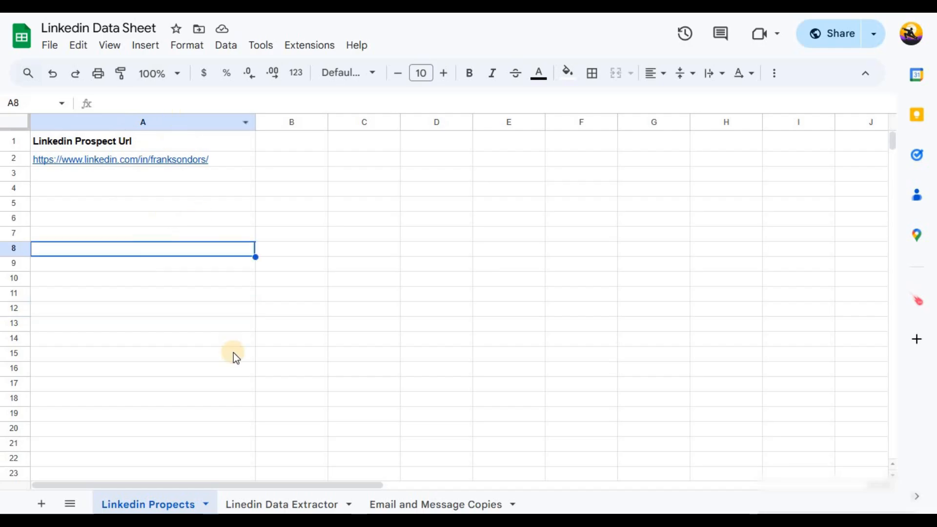
click(306, 507)
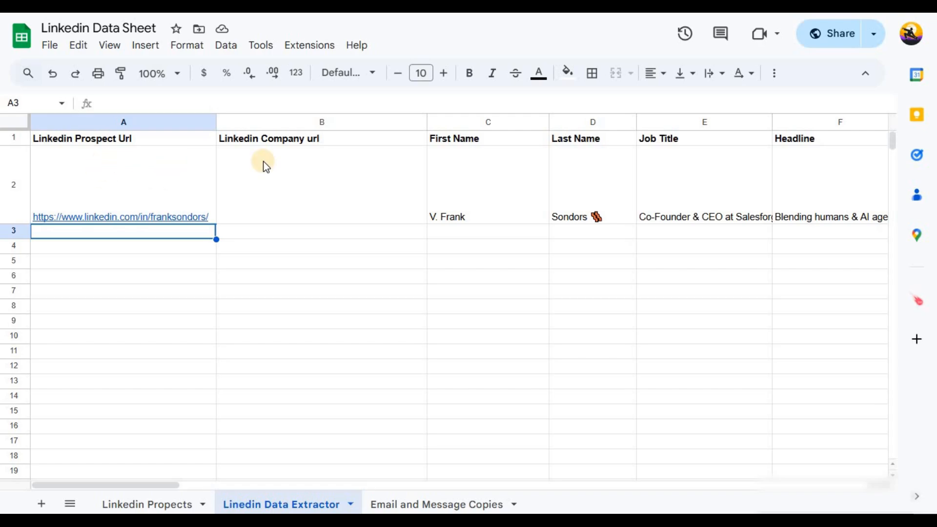
click(144, 187)
click(322, 148)
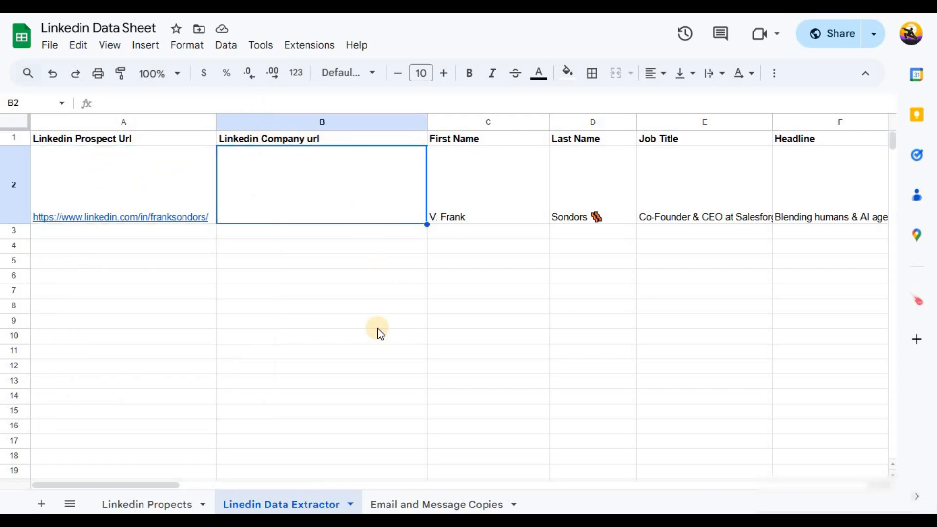
drag(163, 486, 458, 460)
click(338, 176)
click(454, 181)
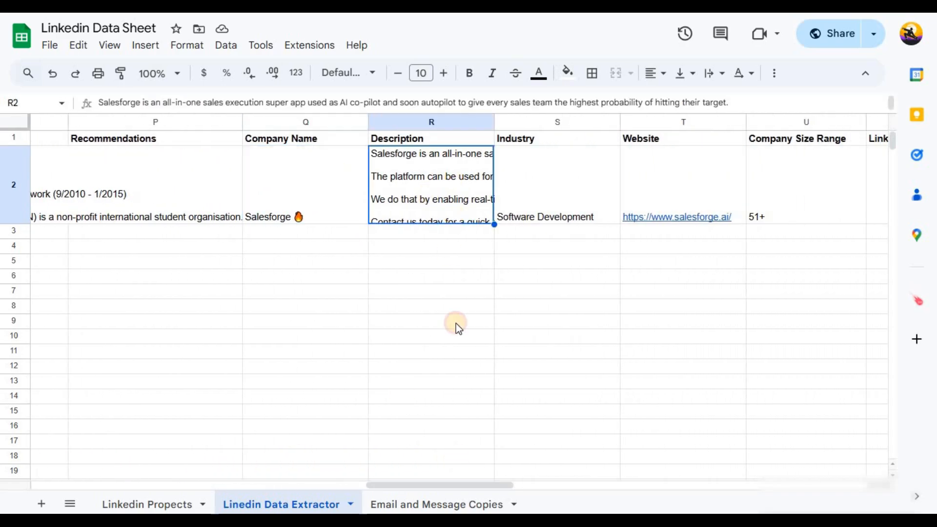
drag(481, 478, 119, 269)
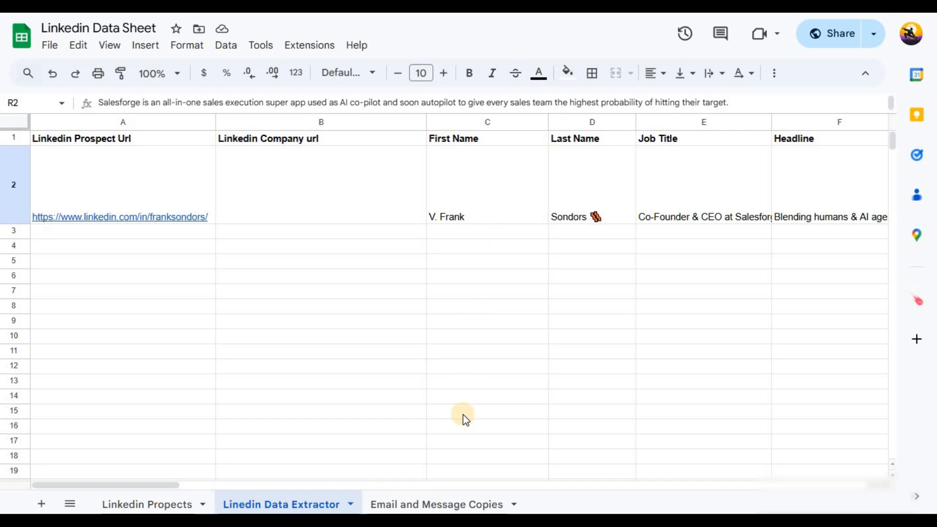
Step: Open the Email and Message Copies sheet and inspect its Prospect Linkedin and Intro Pitch to Prospect columns
click(389, 506)
scroll(421, 446, down, 2)
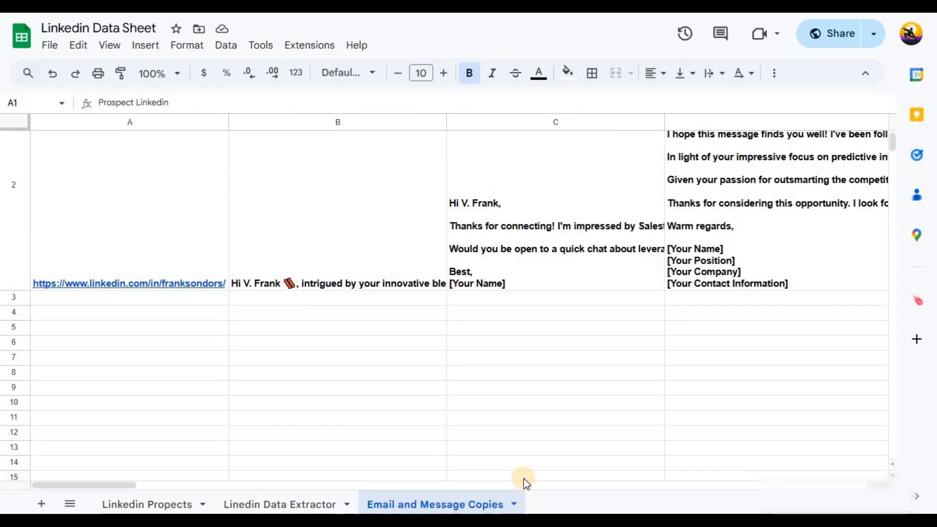
scroll(523, 479, up, 2)
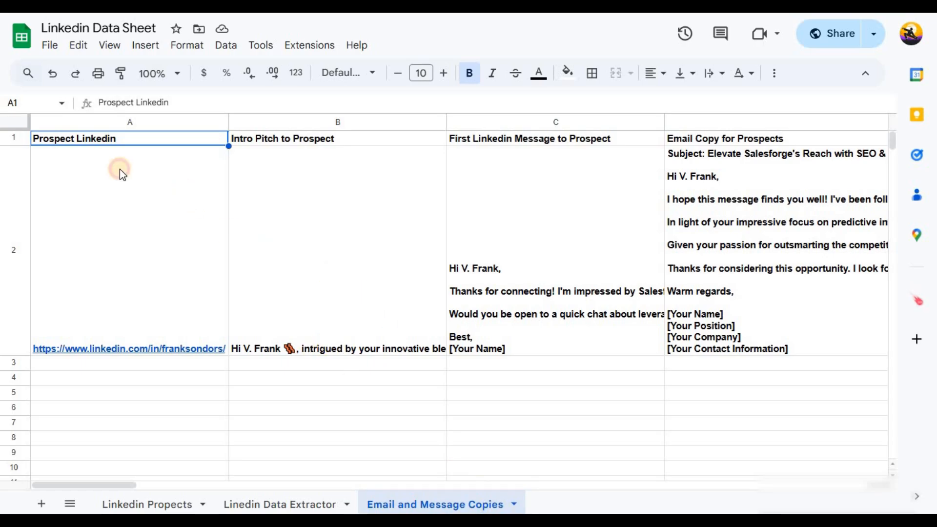
click(142, 159)
click(274, 228)
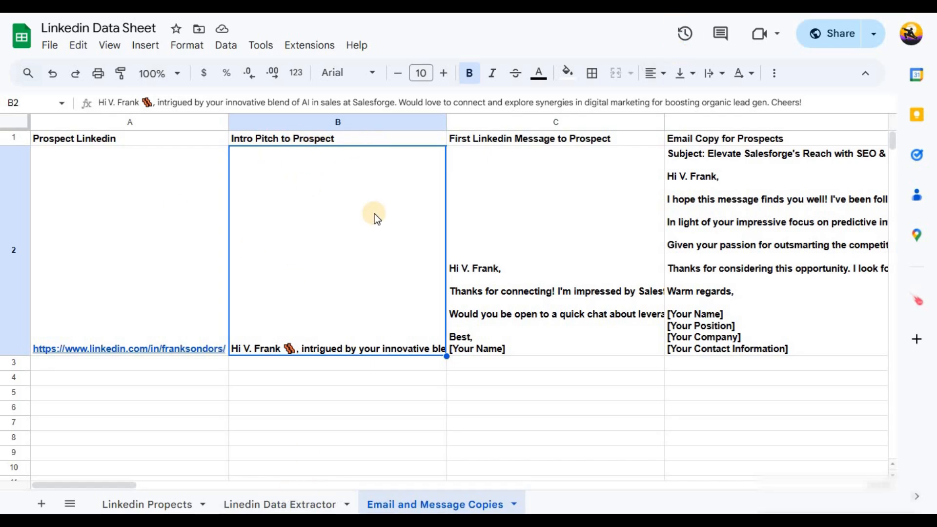
Step: Expand the Intro Pitch to Prospect cell in row 2, highlight its full text for reading, and leave it
double_click(344, 282)
drag(439, 171, 226, 149)
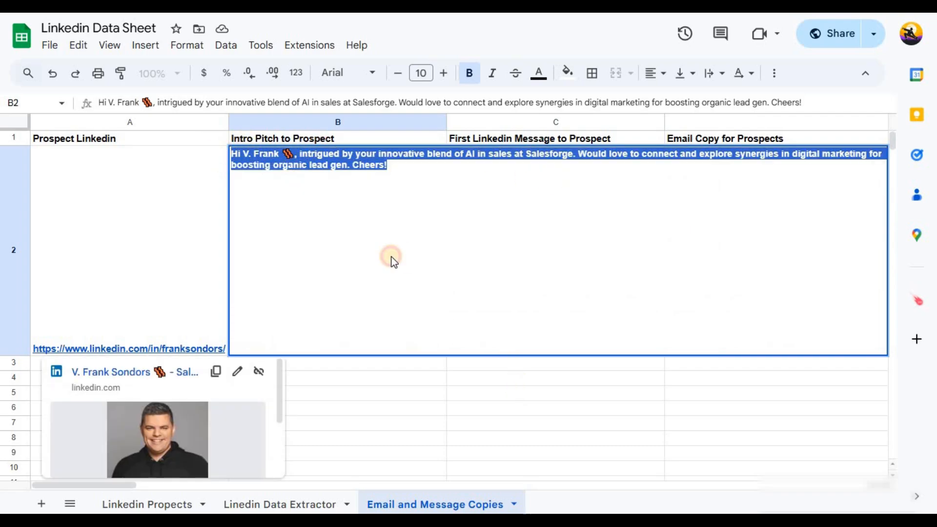
click(480, 393)
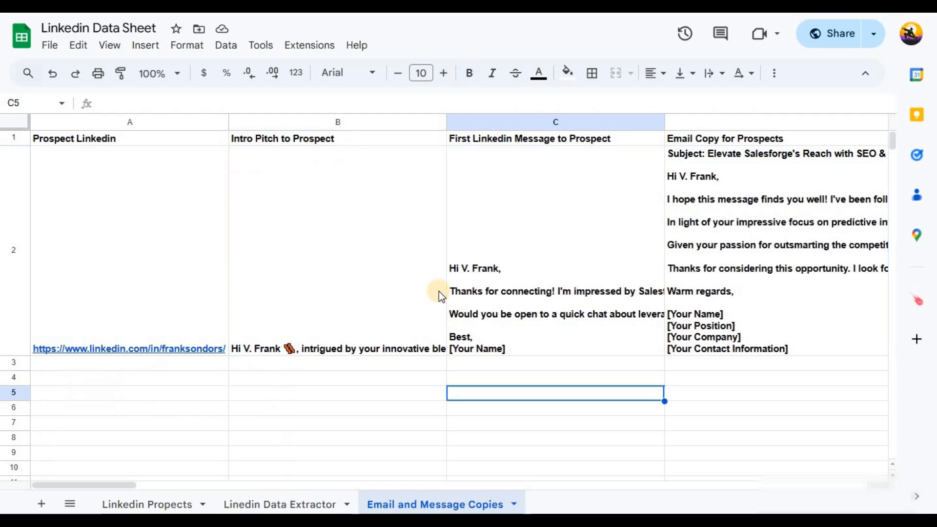
Step: Expand the First Linkedin Message to Prospect cell in row 2, highlight the message for reading, and leave it
double_click(517, 227)
drag(517, 246, 451, 150)
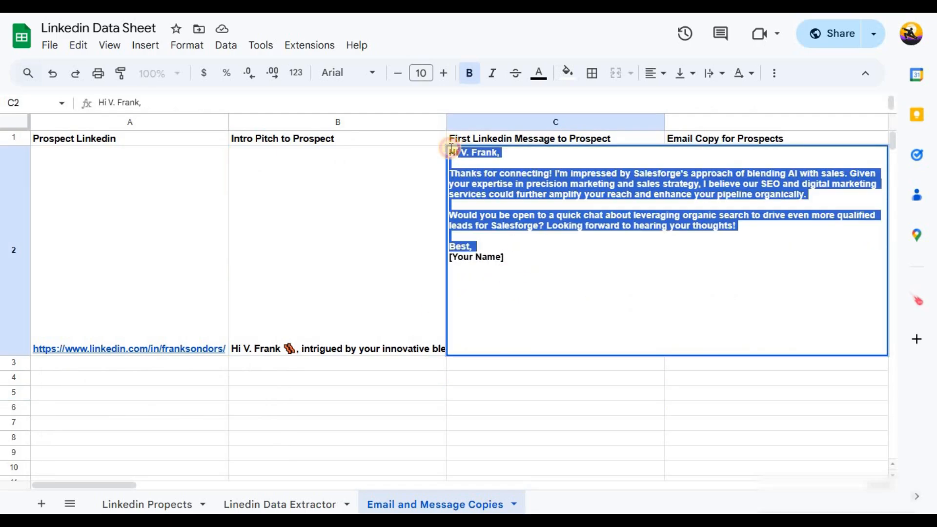
click(534, 314)
click(554, 419)
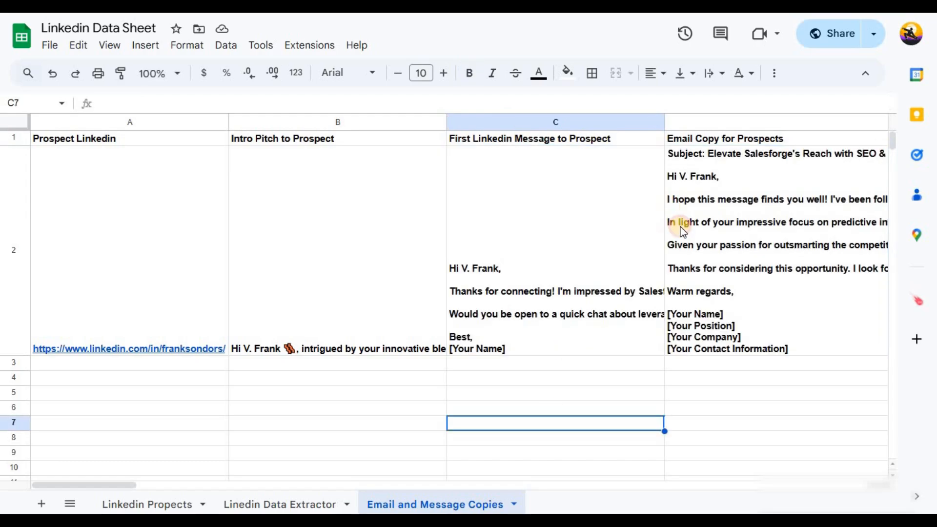
Step: Read the full Email Copy for Prospects text in row 2 and check the Email Address column beside it
double_click(701, 221)
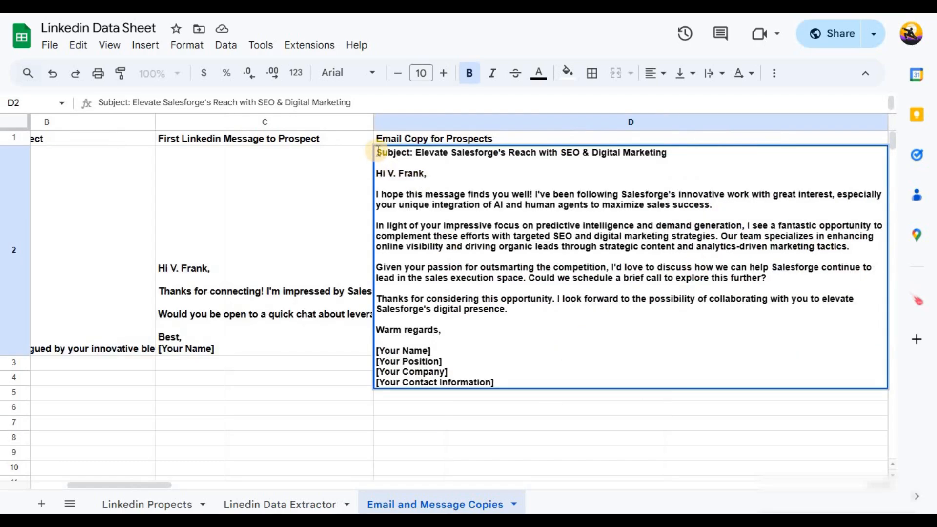
mouse_move(524, 325)
mouse_down()
mouse_move(550, 354)
mouse_move(552, 338)
mouse_move(592, 391)
mouse_up()
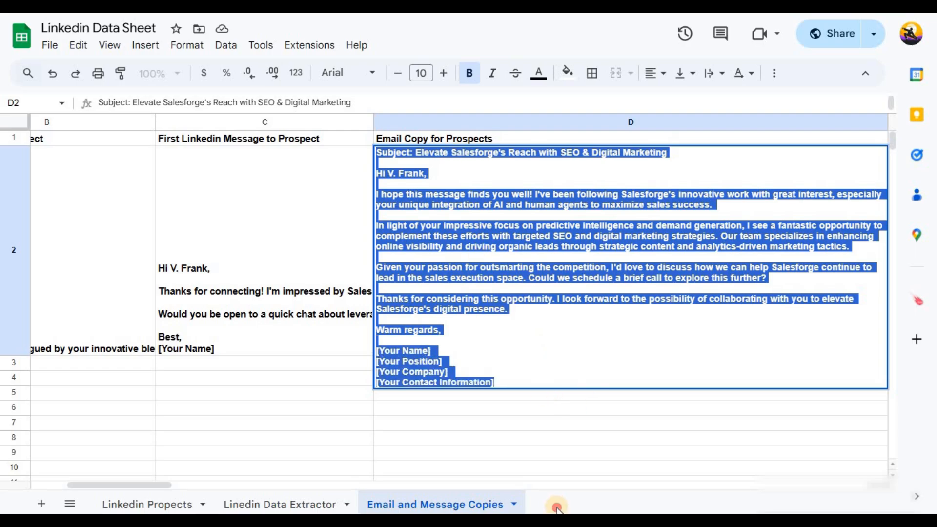
key(Escape)
click(497, 453)
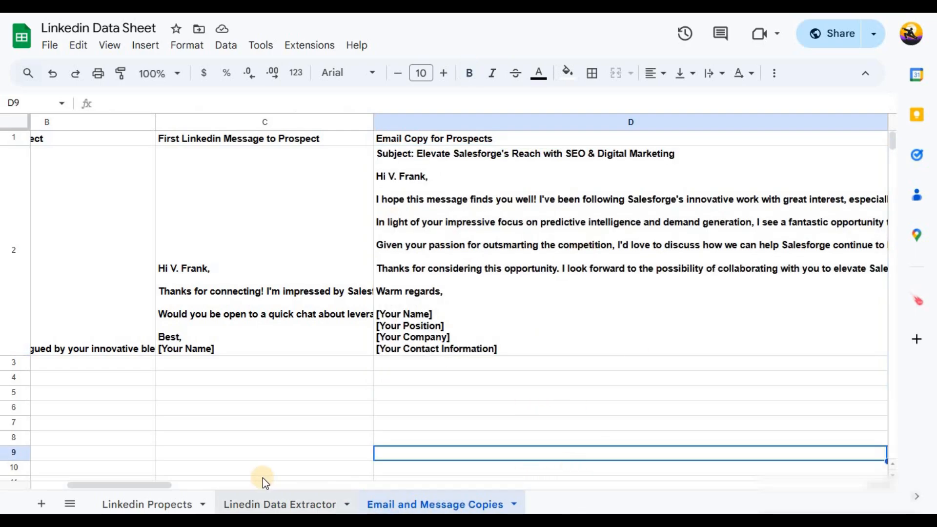
drag(157, 485, 228, 484)
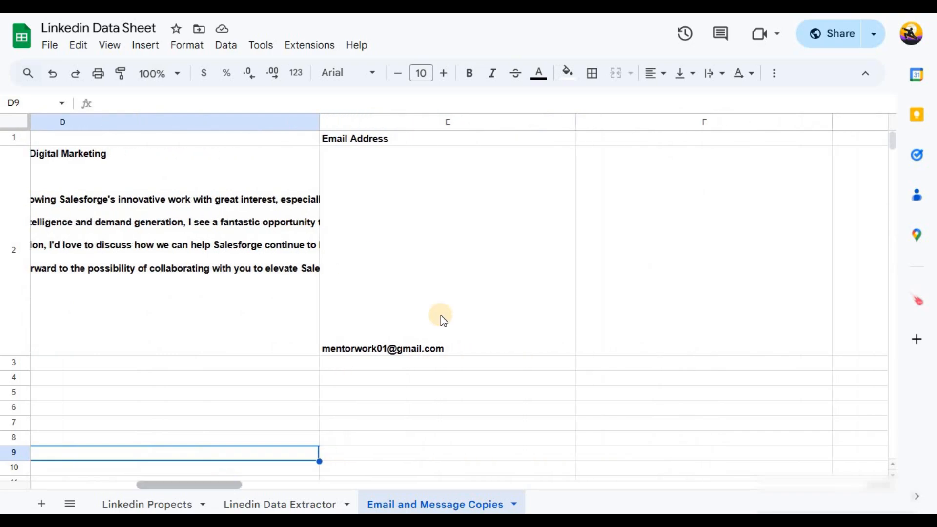
click(367, 209)
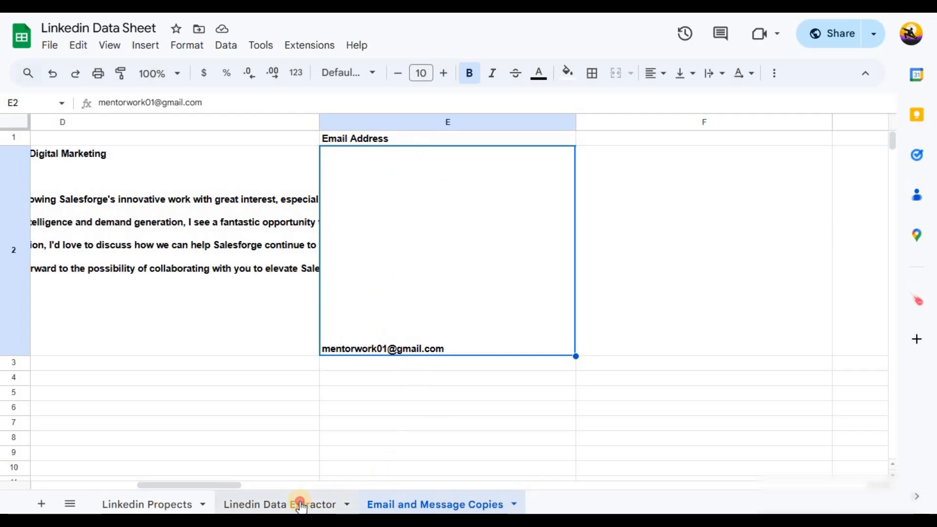
Step: Go through the Linedin Data Extractor sheet to the Linkedin Propects sheet and check the empty cells beside the prospect URL
click(273, 503)
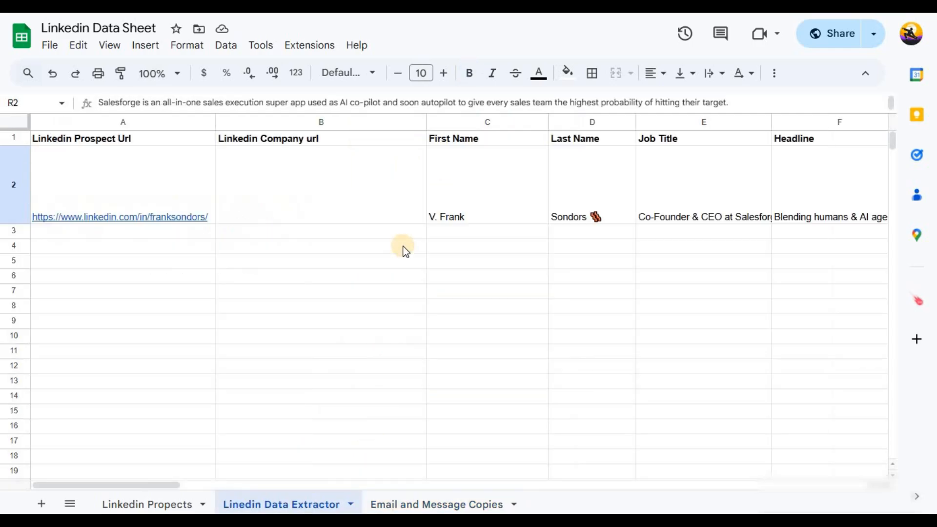
click(195, 505)
click(294, 139)
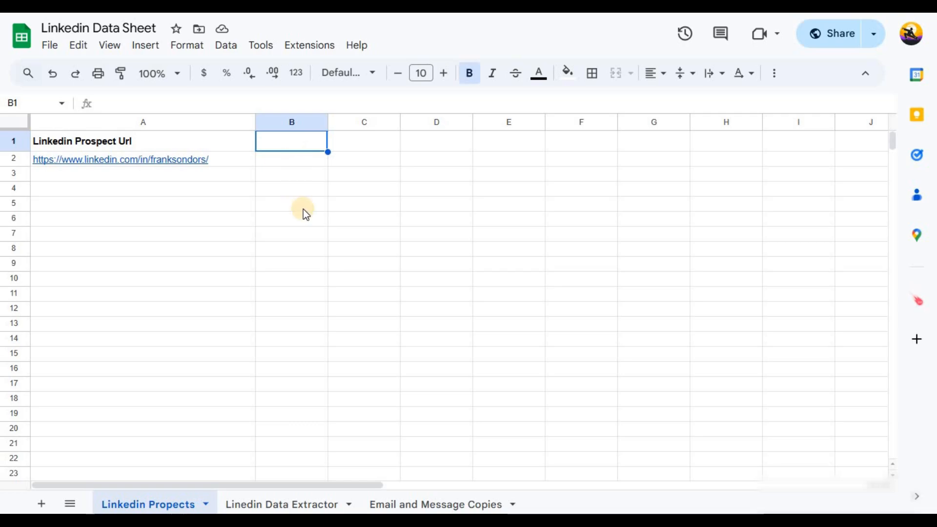
click(302, 160)
click(301, 174)
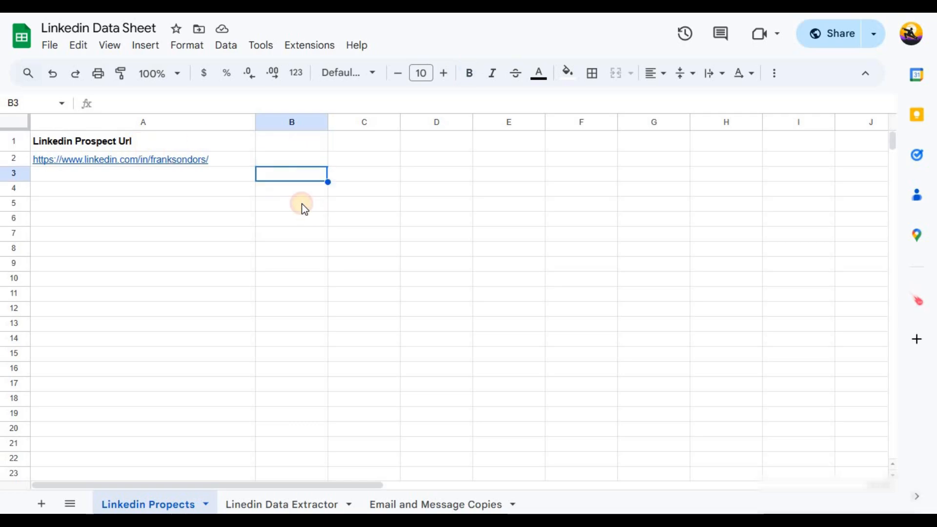
click(301, 203)
click(302, 191)
click(303, 160)
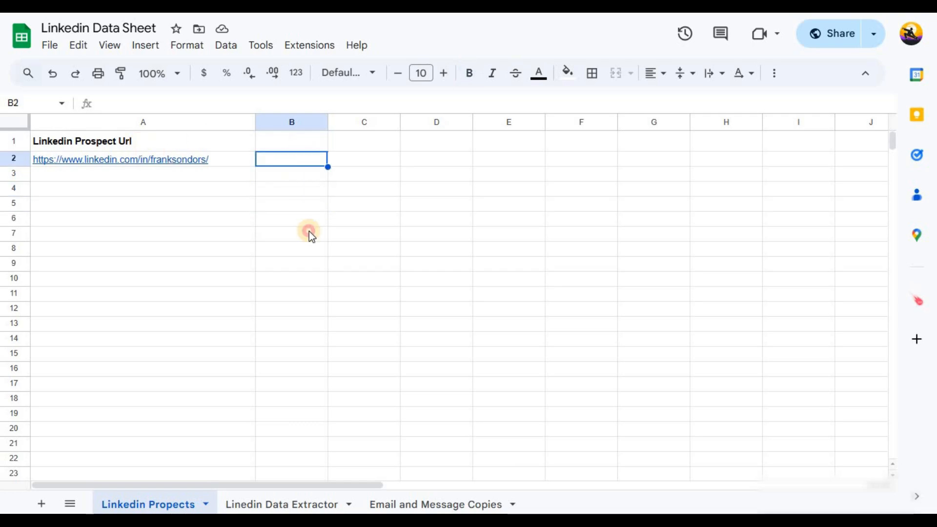
click(309, 233)
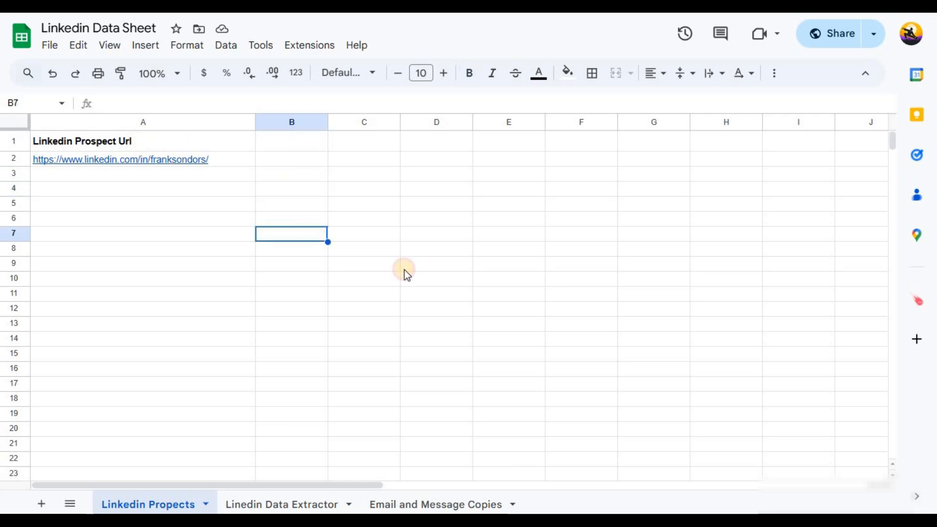
Step: Return to the Email and Message Copies sheet and check the email copy and Email Address cells in row 2
click(418, 503)
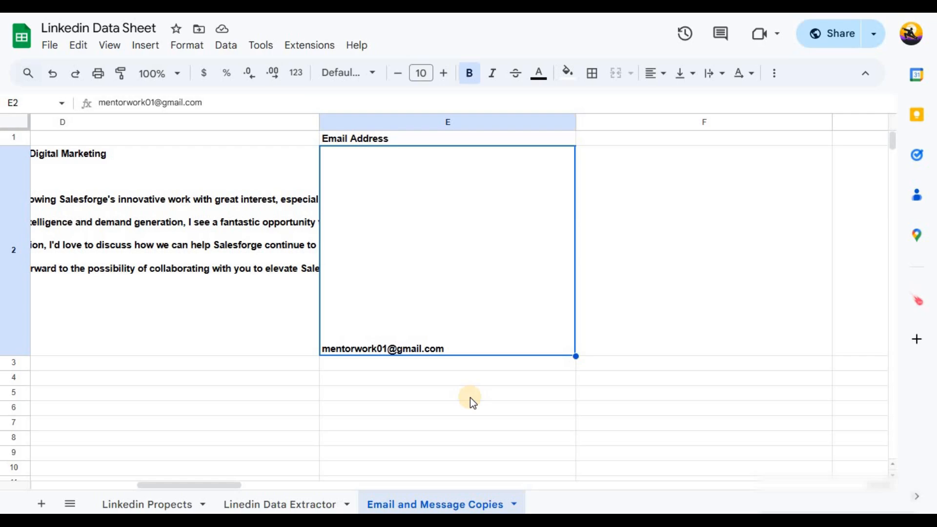
click(316, 335)
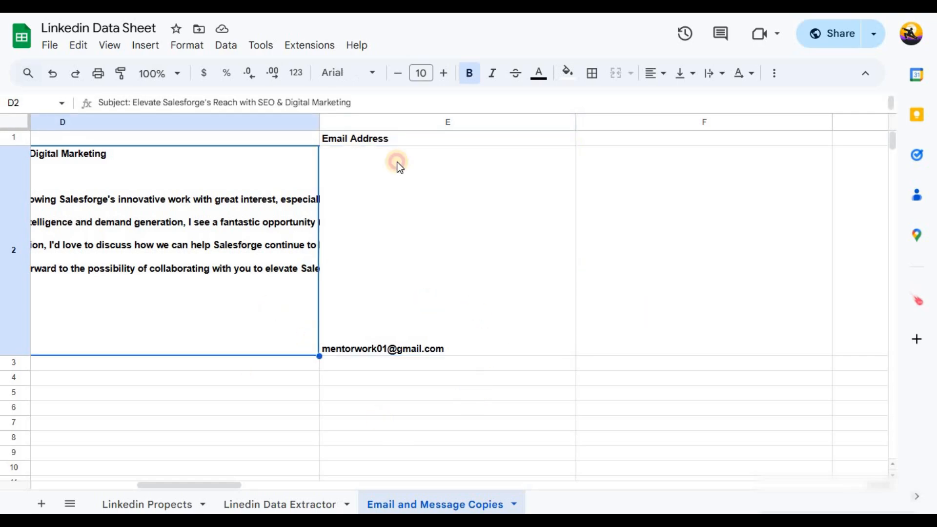
key(Right)
key(Right)
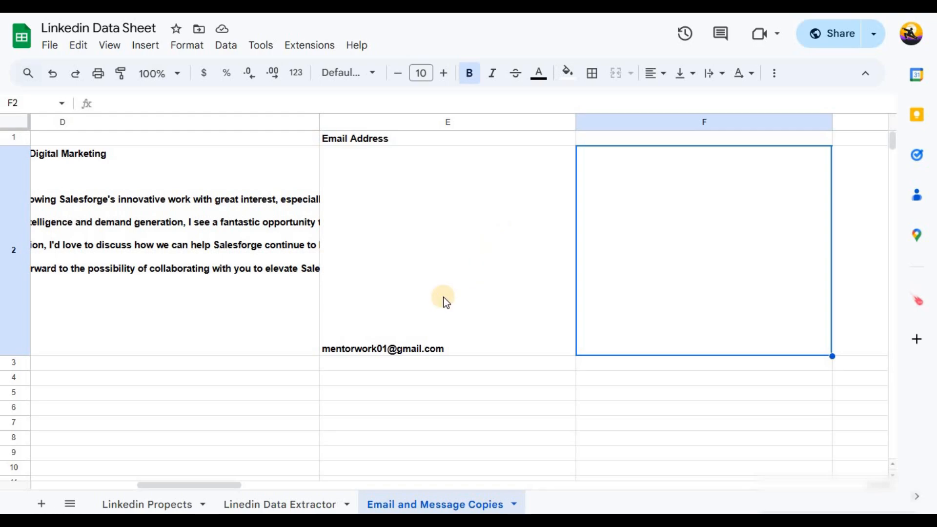
click(417, 264)
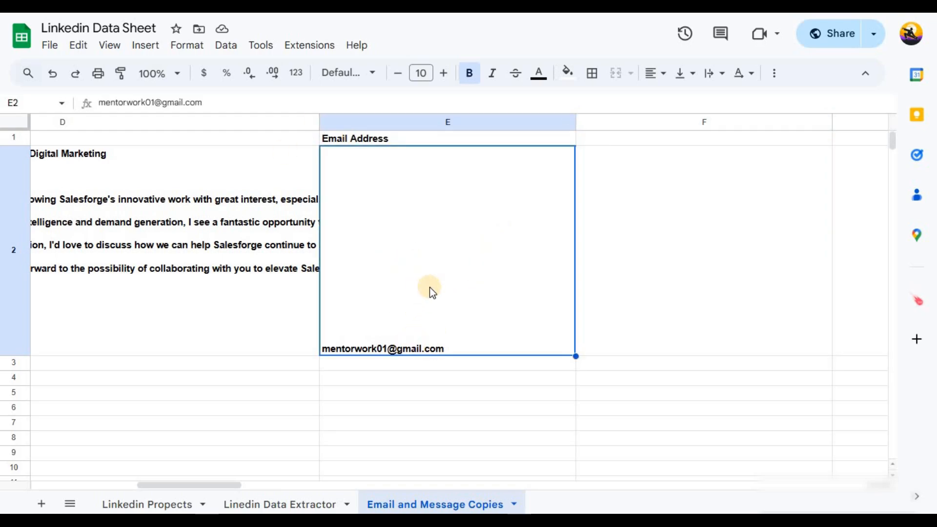
Step: Revisit the Linkedin Propects sheet, and go back to the first columns of the Email and Message Copies sheet
click(180, 506)
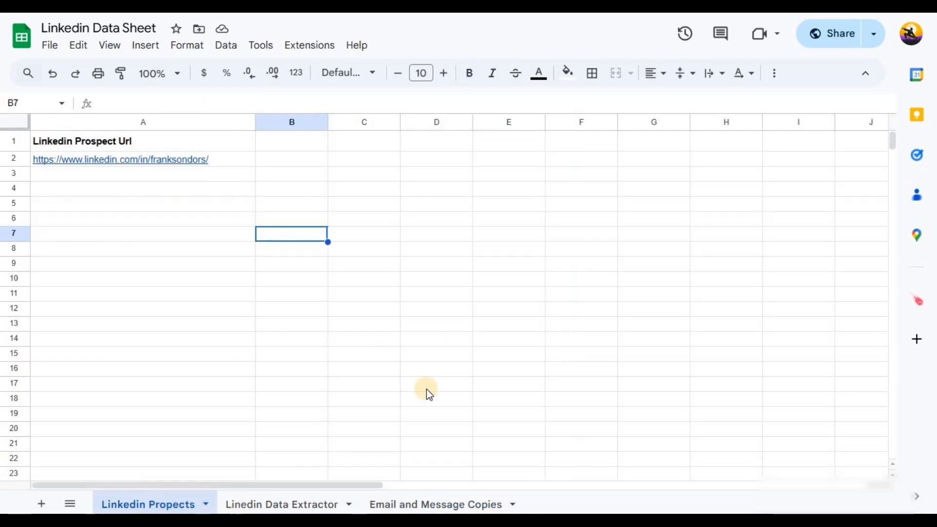
click(301, 147)
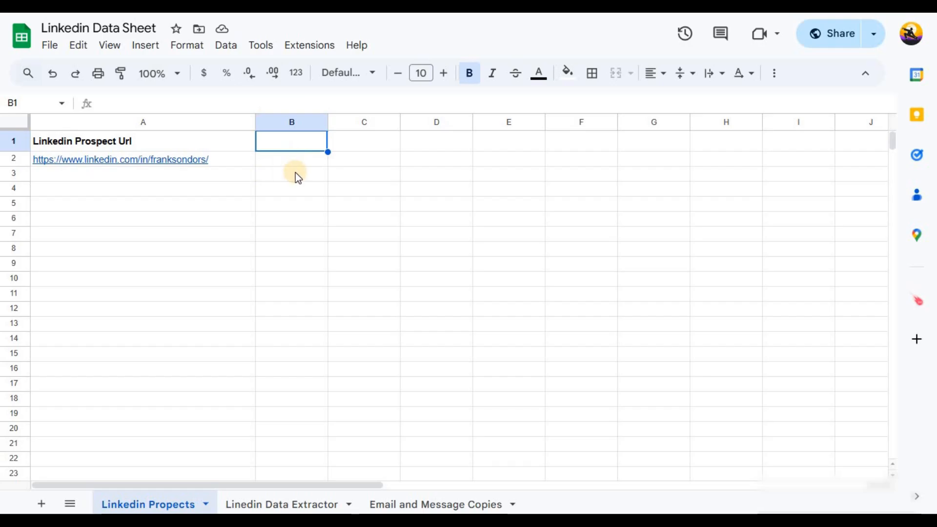
click(409, 505)
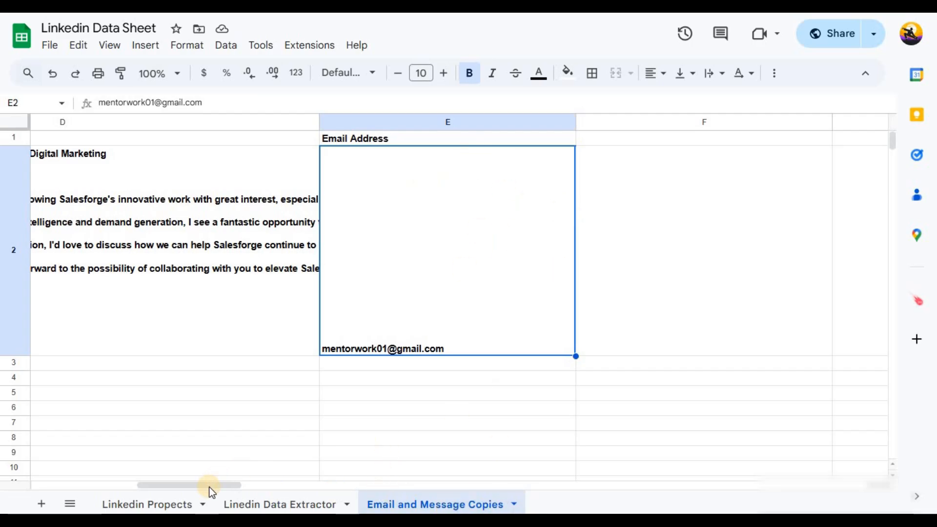
drag(128, 478, 56, 467)
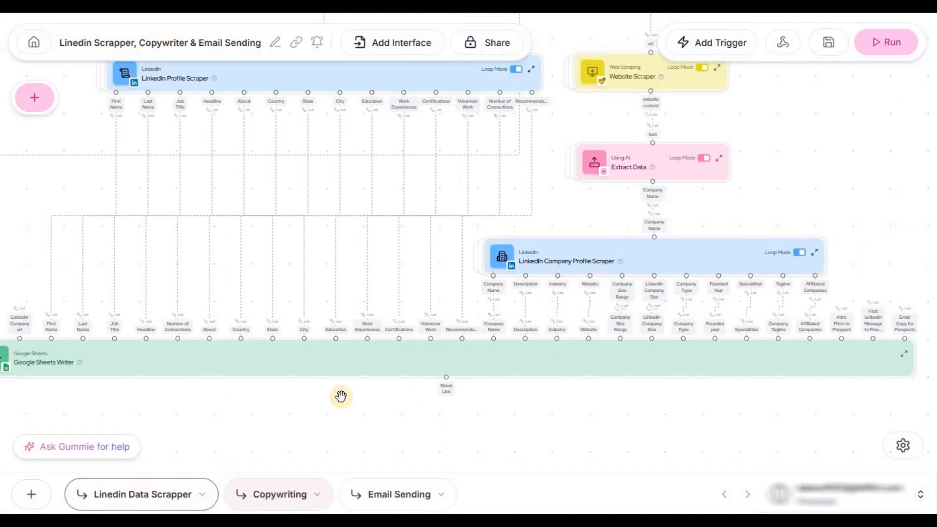
Step: Switch to Gumloop, view the whole Linedin Data Scrapper flow, and open the Copywriting flow at its Google Sheets Reader node
scroll(341, 395, down, 5)
scroll(463, 243, down, 3)
drag(778, 253, 766, 190)
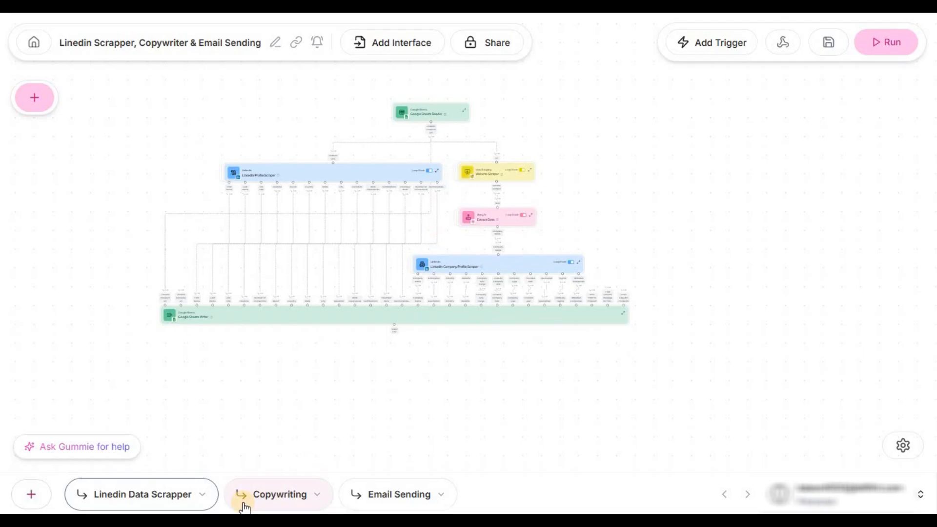
click(305, 498)
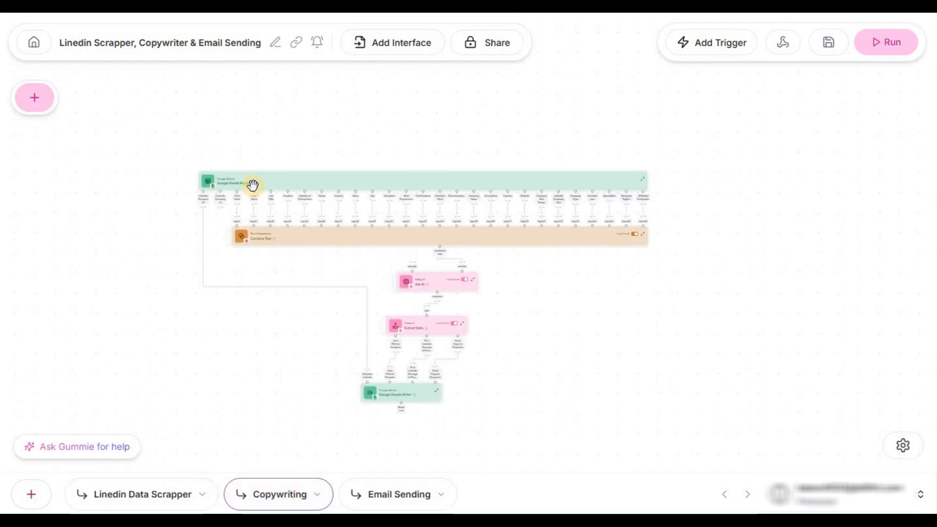
scroll(278, 179, up, 5)
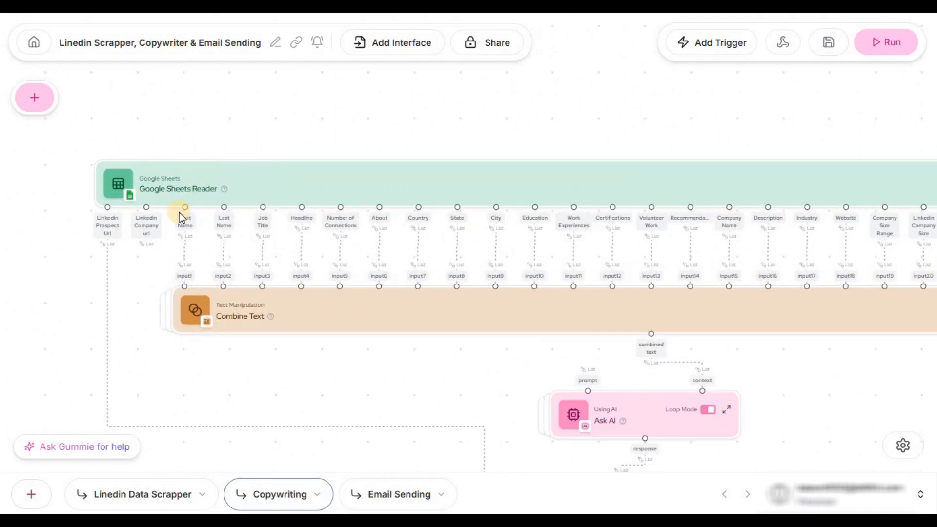
scroll(149, 186, up, 2)
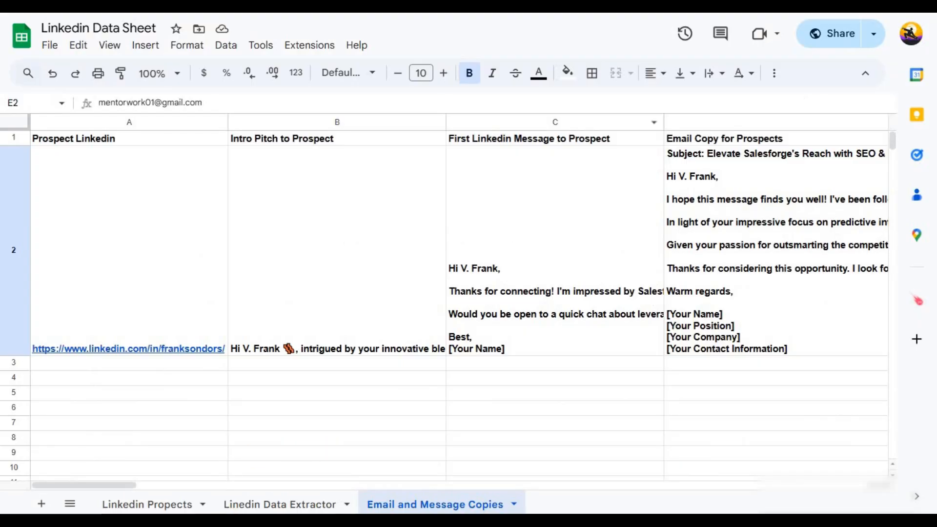
Step: Compare the Linedin Data Extractor and Email and Message Copies sheets with the Google Sheets Reader outputs in Gumloop's Copywriting flow
click(285, 505)
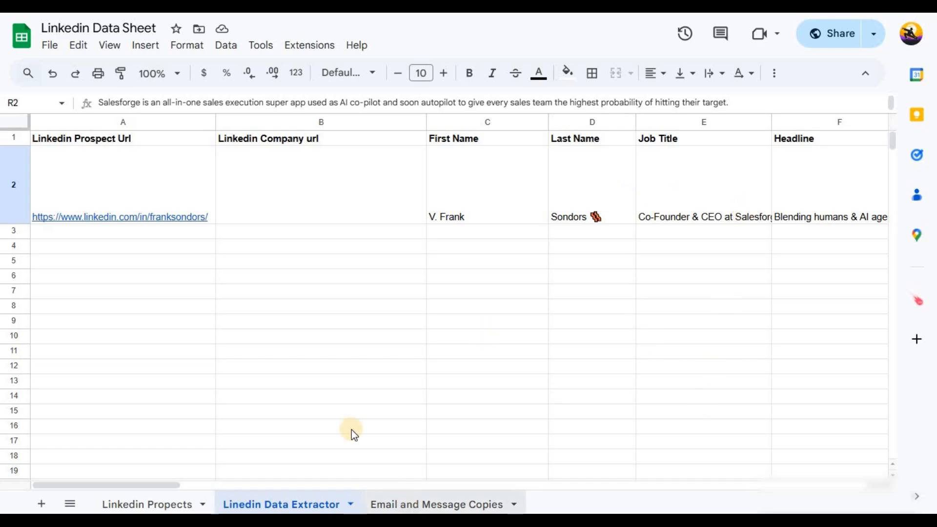
click(482, 504)
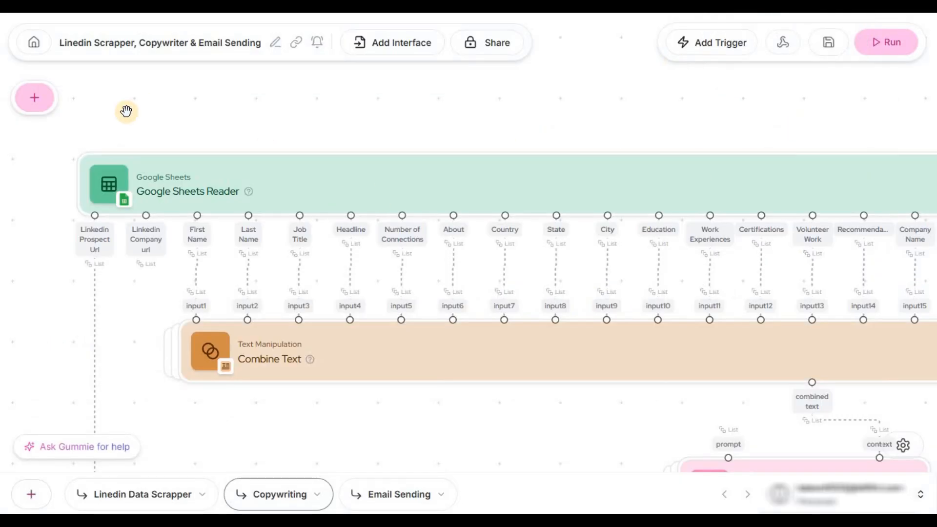
scroll(119, 191, down, 3)
scroll(210, 164, up, 2)
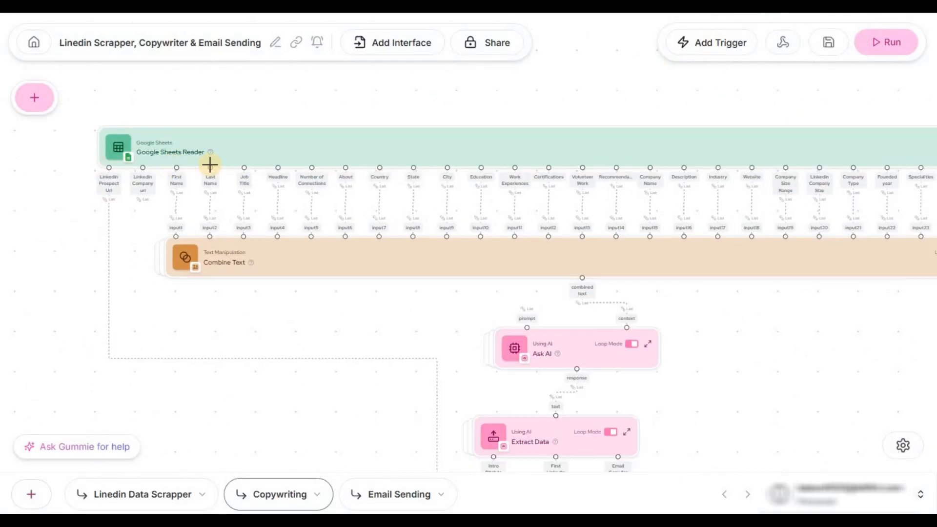
scroll(209, 165, down, 3)
scroll(112, 145, up, 4)
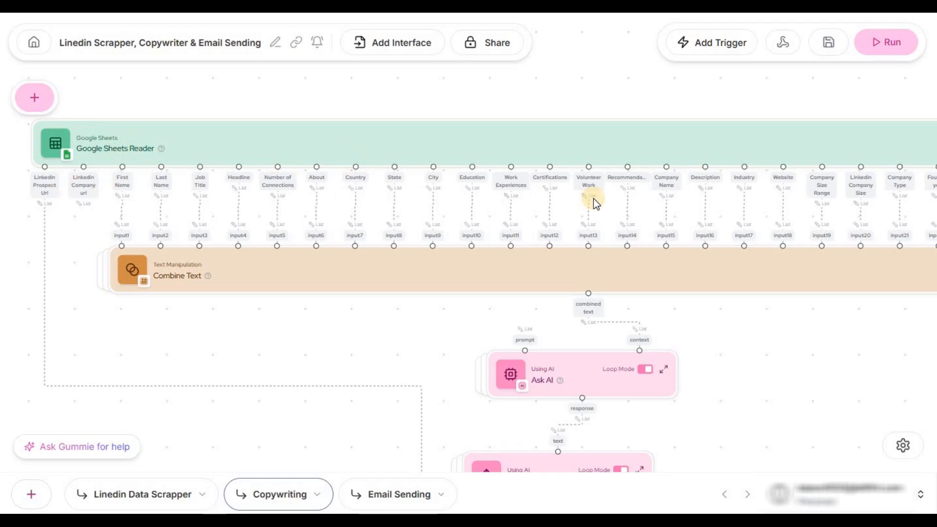
drag(730, 85, 665, 83)
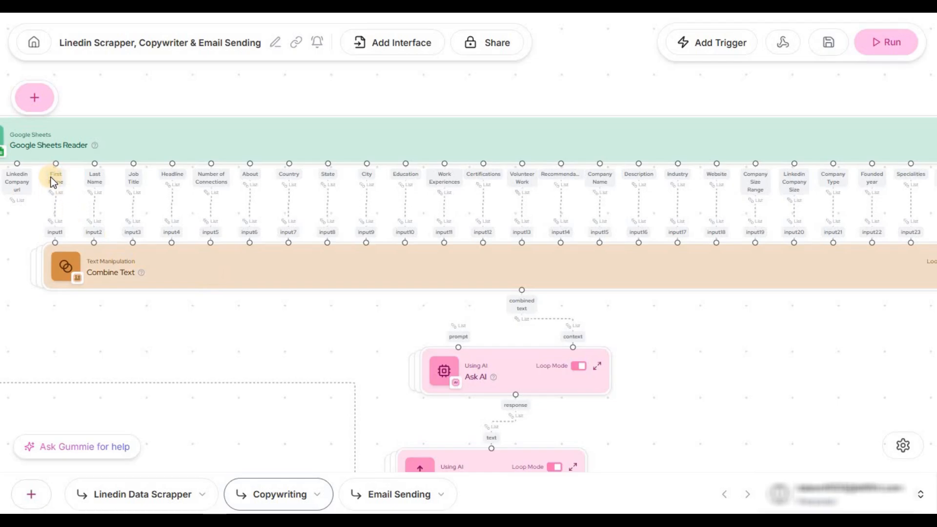
Step: Inspect how the Combine Text node's combined text output feeds the context input of the Ask AI node
scroll(167, 311, down, 2)
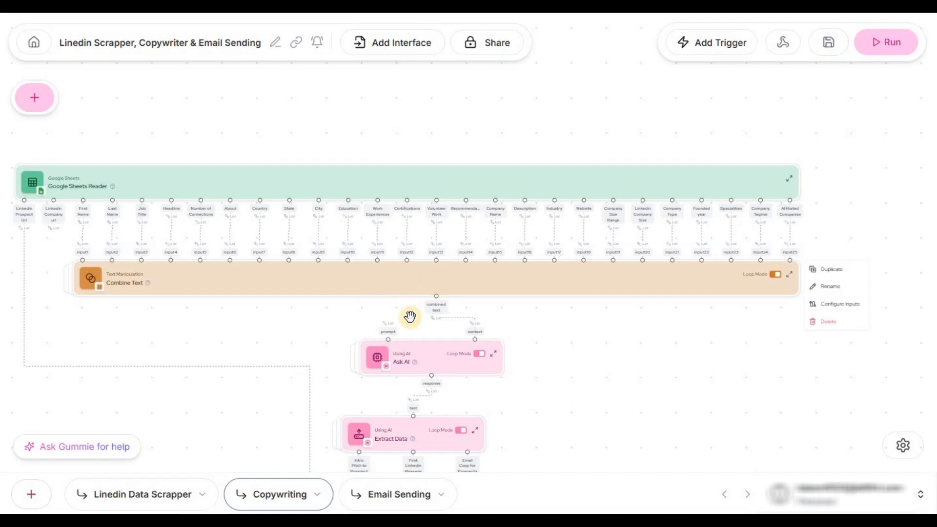
scroll(410, 316, up, 1)
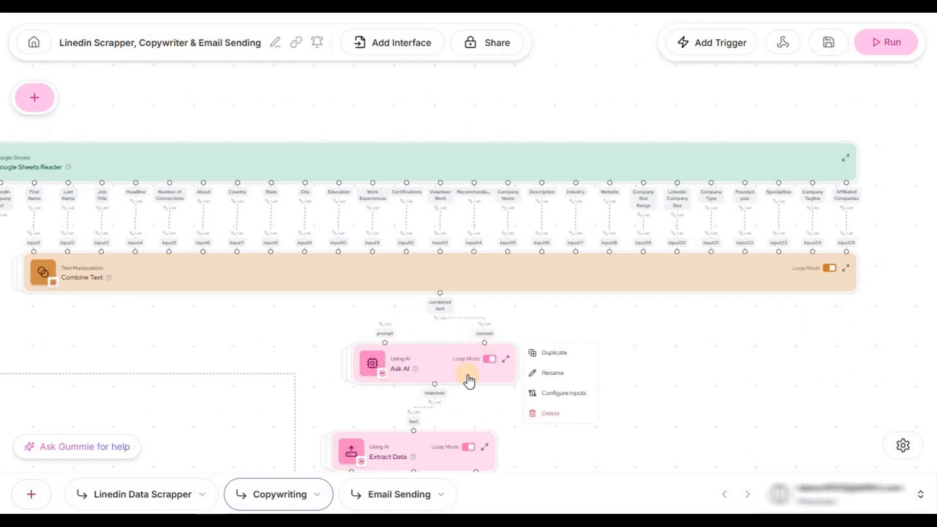
scroll(459, 378, up, 2)
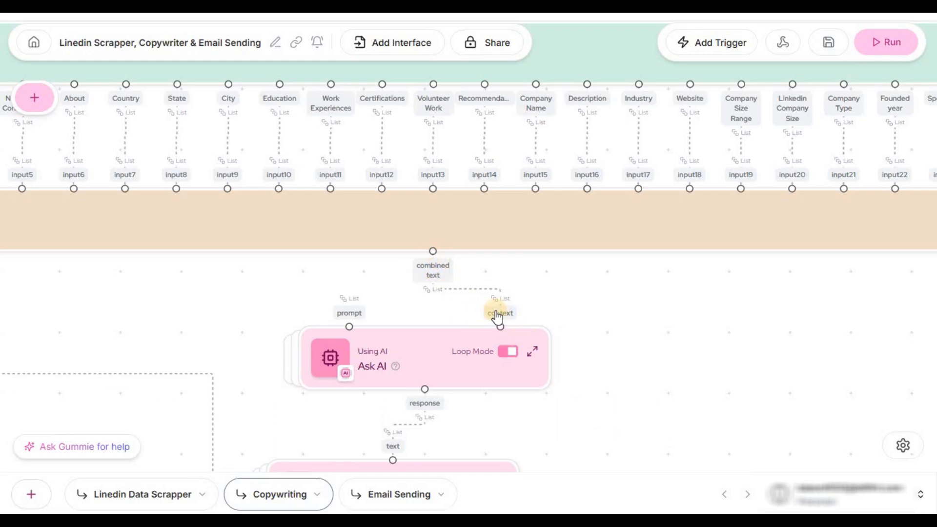
mouse_move(507, 327)
right_click(497, 326)
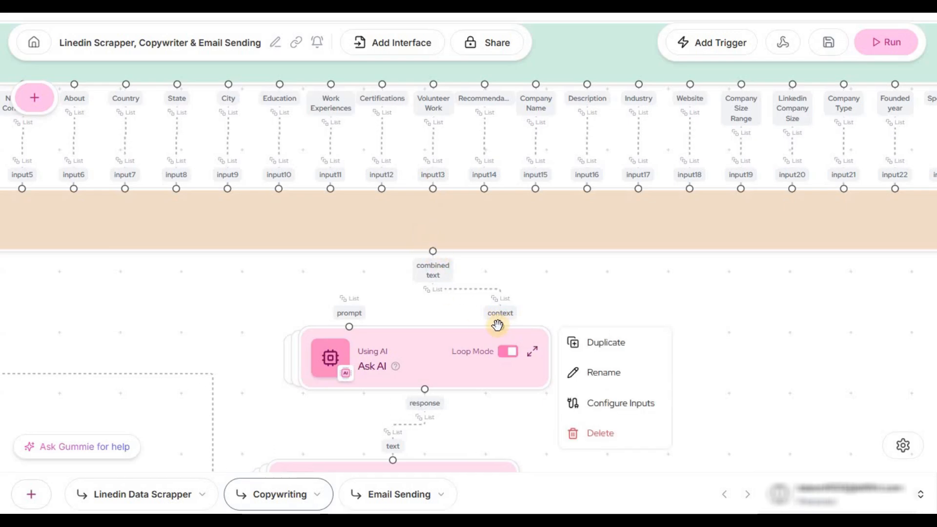
click(508, 327)
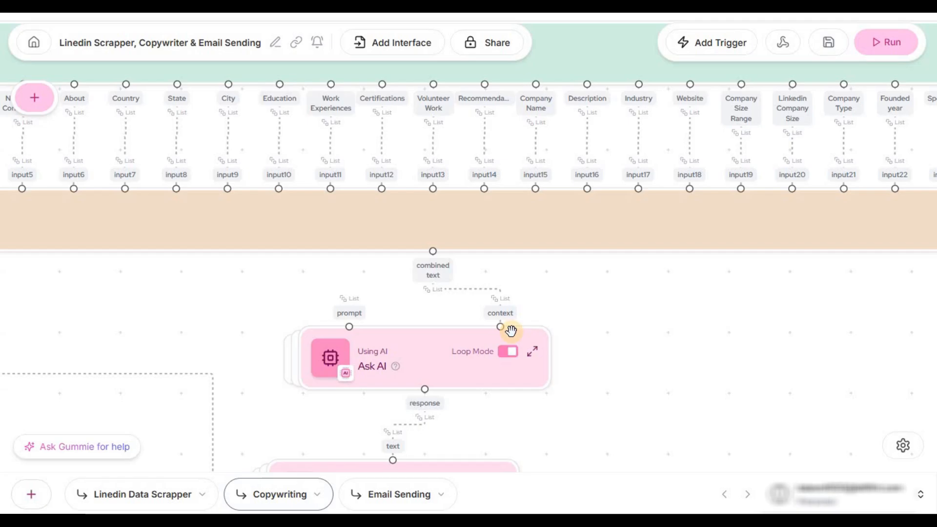
right_click(521, 321)
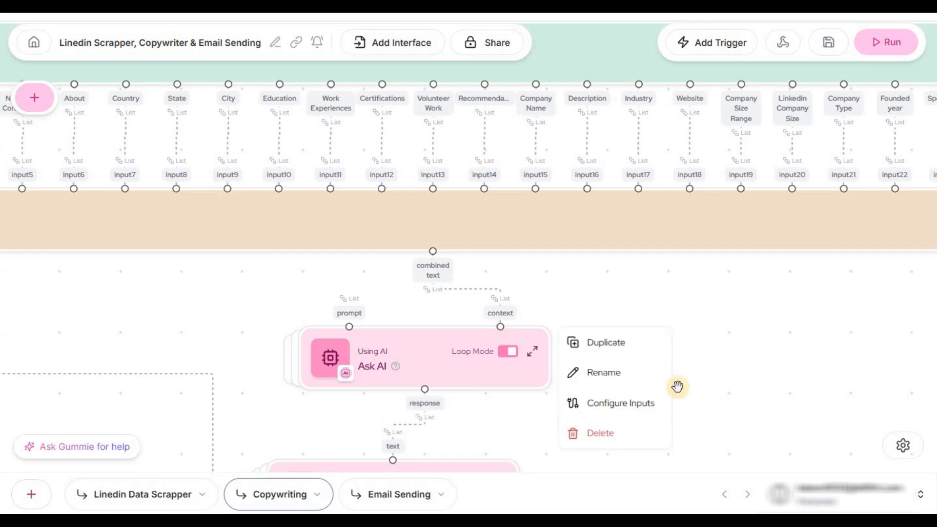
Step: Trace the Google Sheets Reader outputs into the Combine Text inputs, from First Name through Affiliated Companies, and on to Ask AI
drag(655, 334, 125, 345)
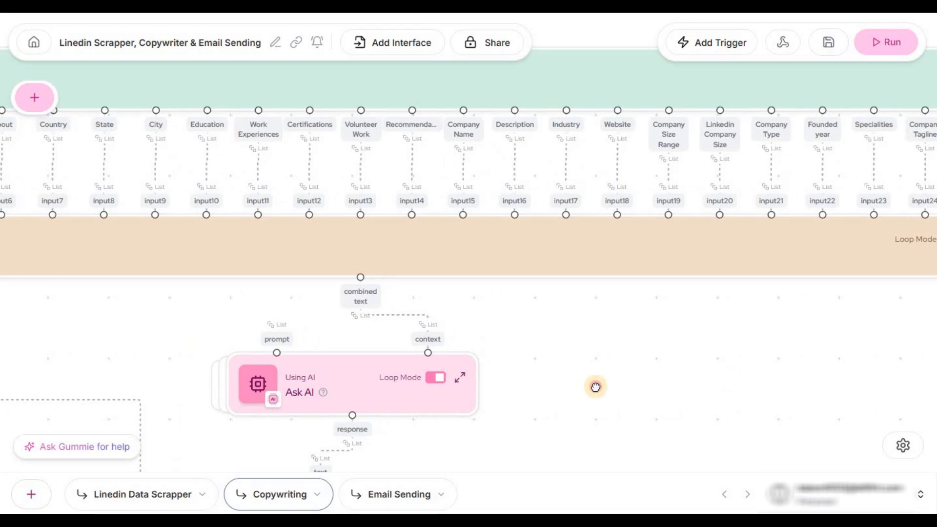
drag(595, 387, 775, 407)
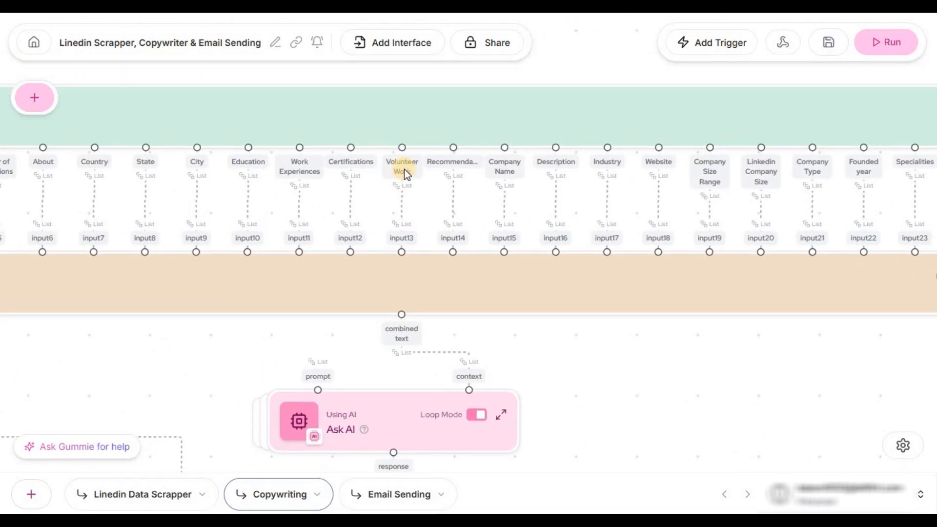
right_click(468, 389)
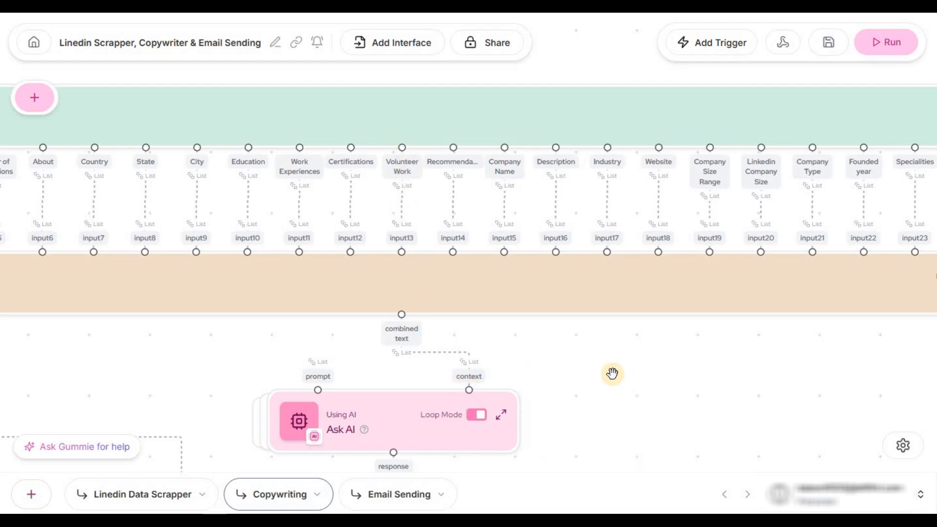
drag(613, 374, 837, 374)
drag(243, 376, 378, 372)
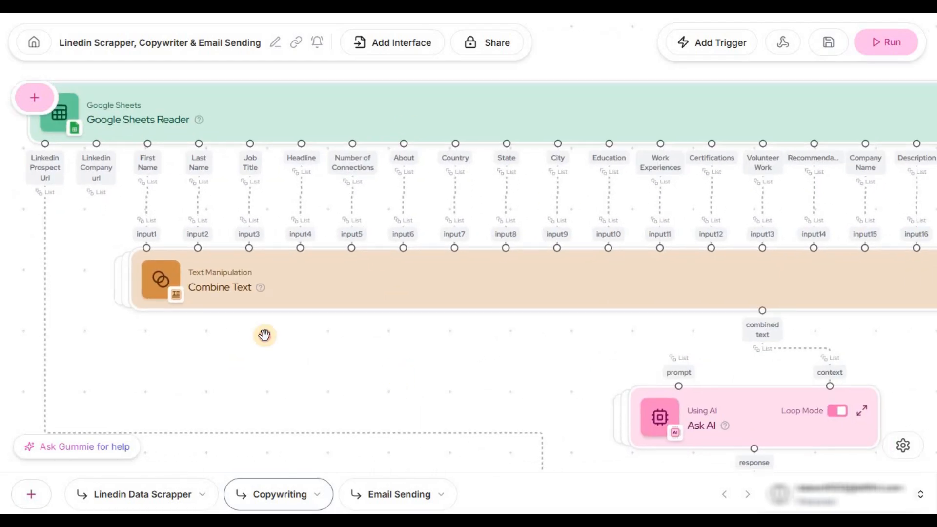
mouse_move(265, 335)
mouse_down()
mouse_move(214, 324)
mouse_move(276, 330)
mouse_up()
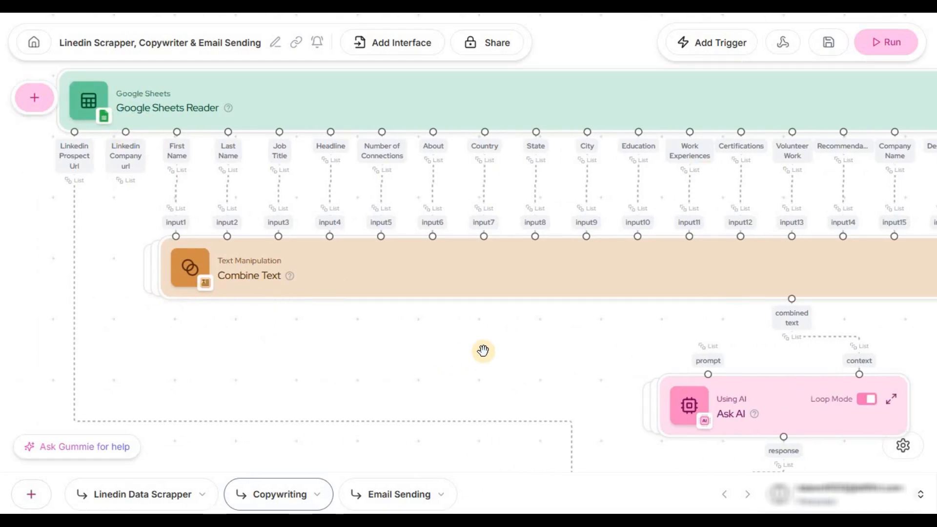
drag(483, 350, 194, 344)
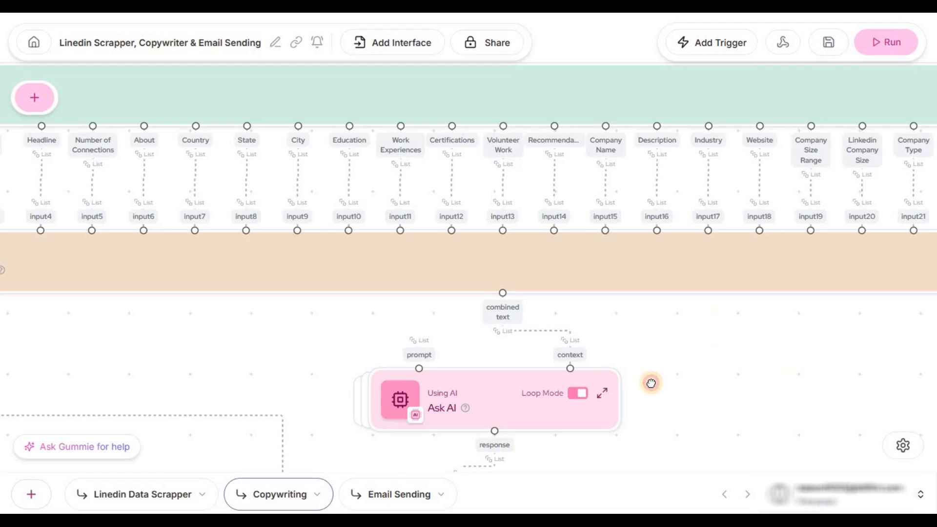
drag(651, 383, 465, 376)
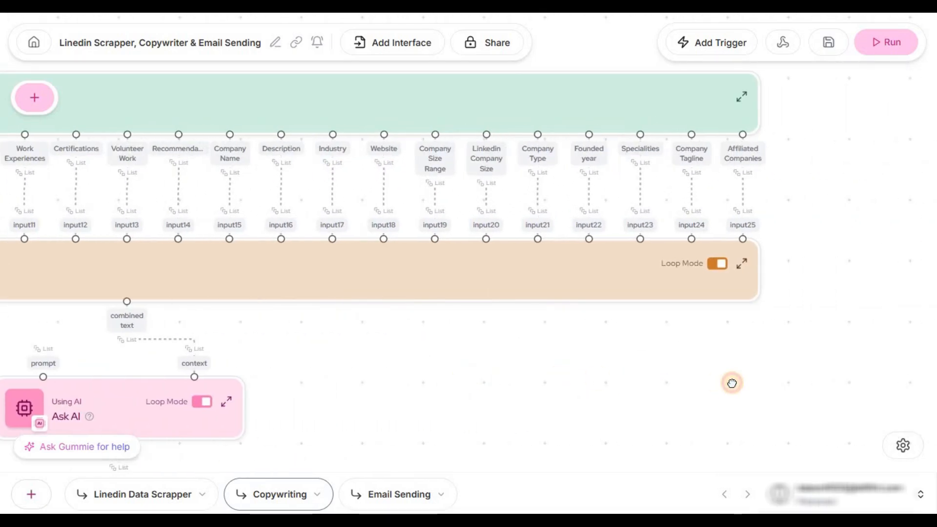
Step: Expand the Combine Text node and move it up beside the Google Sheets Reader, clear of the Ask AI node
drag(731, 382, 618, 361)
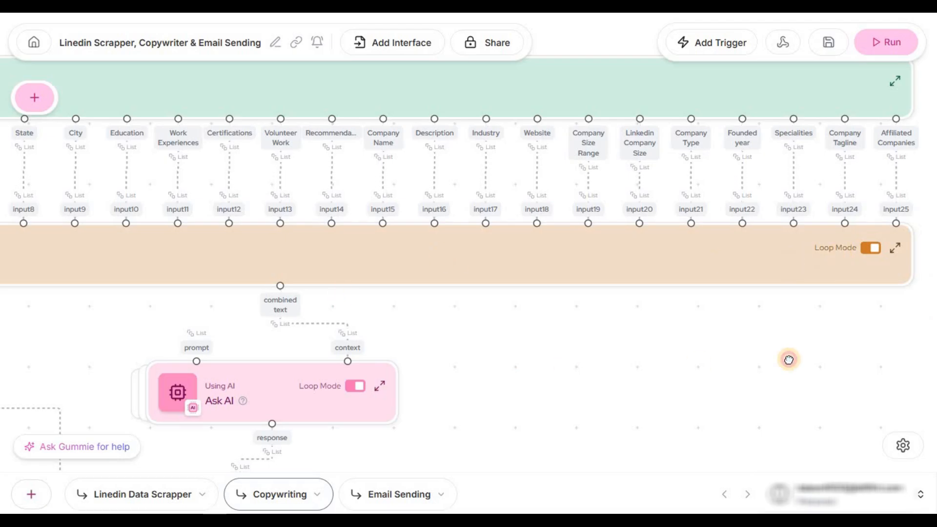
drag(789, 359, 524, 355)
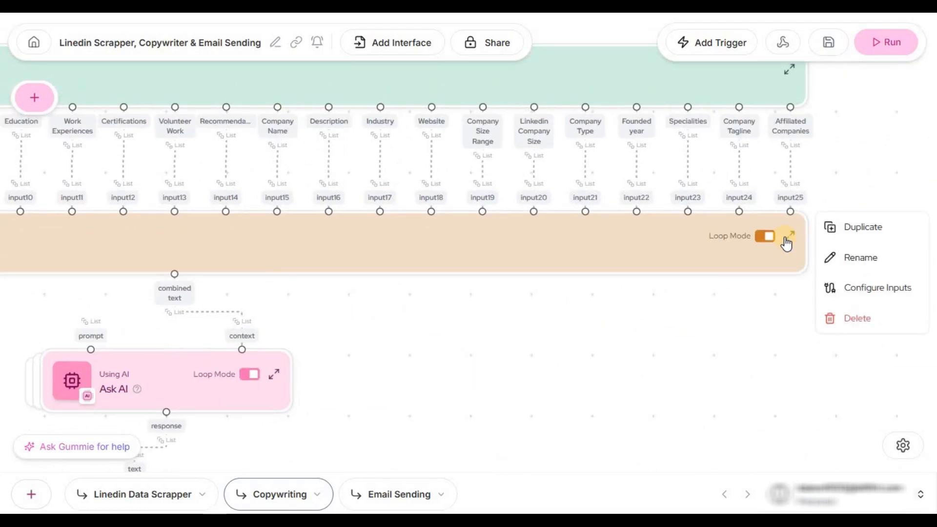
click(788, 237)
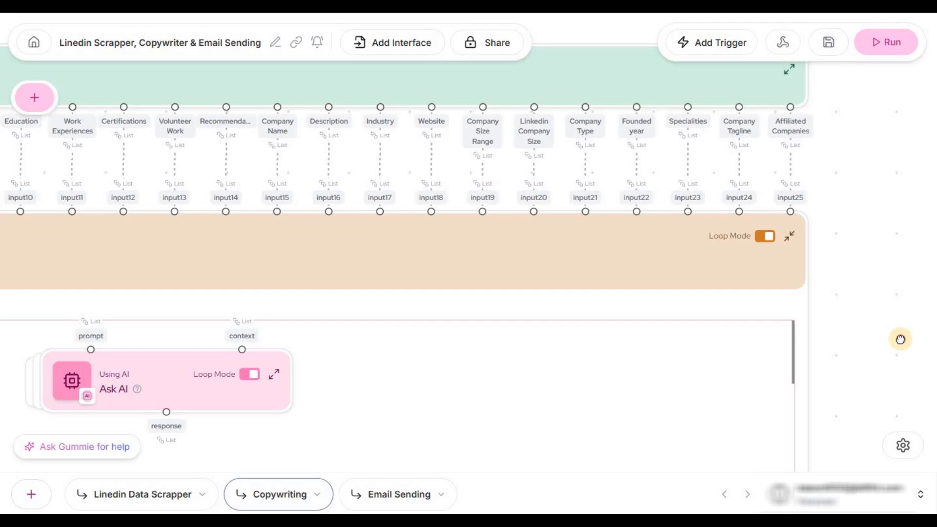
scroll(900, 339, down, 3)
scroll(900, 339, left, 2)
scroll(829, 232, down, 4)
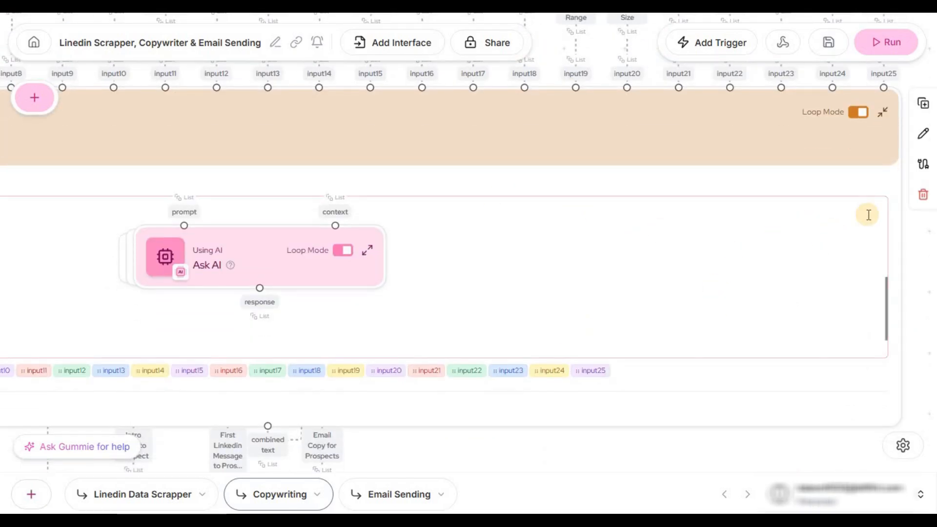
scroll(502, 433, down, 3)
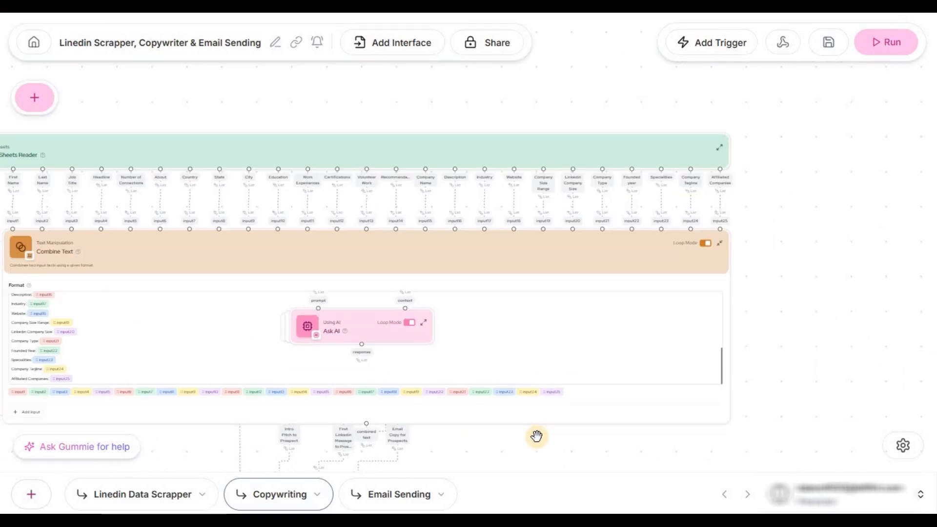
scroll(536, 435, down, 2)
drag(364, 315, 536, 167)
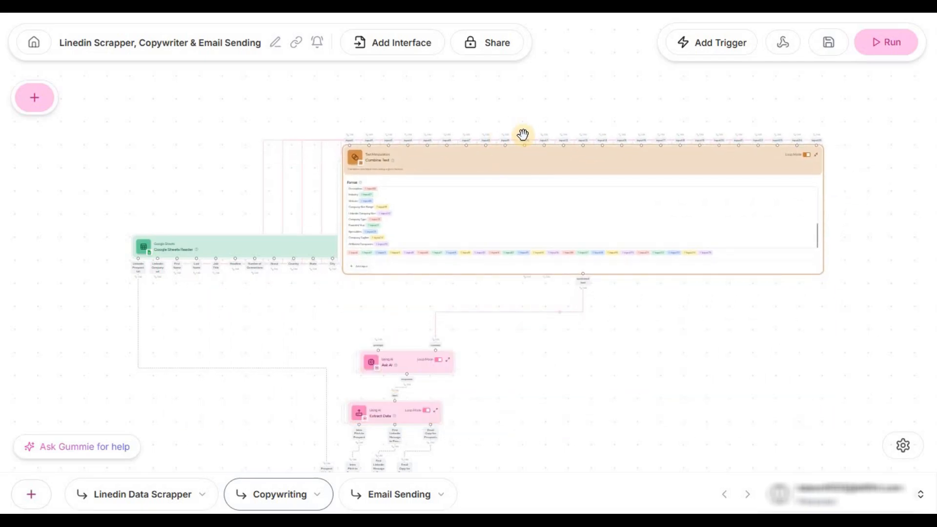
Step: Examine the Combine Text format, checking each field label against its input from First Name (input1) through Affiliated Companies (input25)
scroll(477, 171, up, 3)
scroll(296, 185, up, 1)
scroll(226, 291, up, 5)
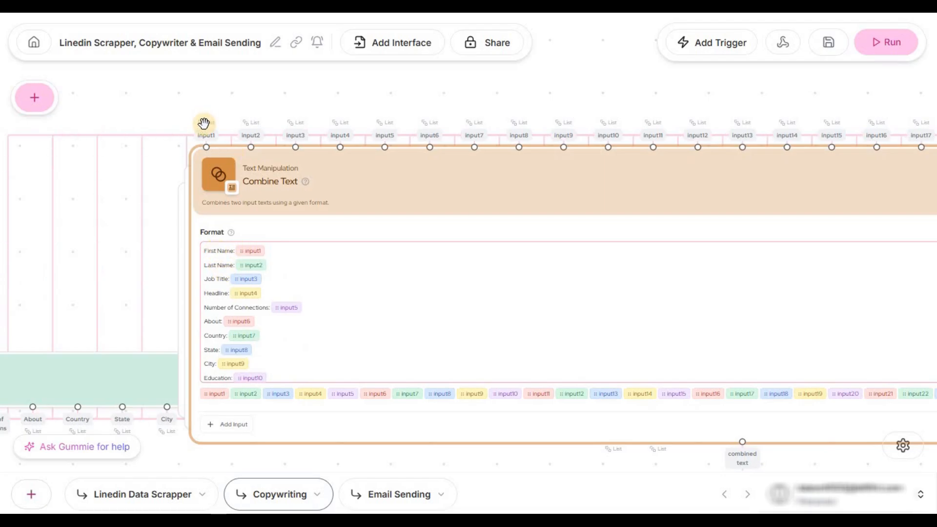
scroll(164, 251, up, 3)
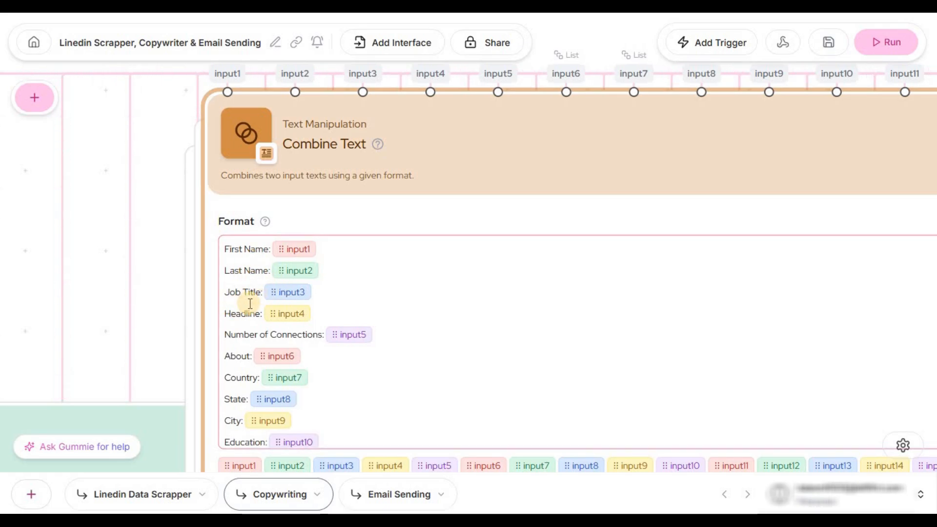
scroll(271, 356, down, 8)
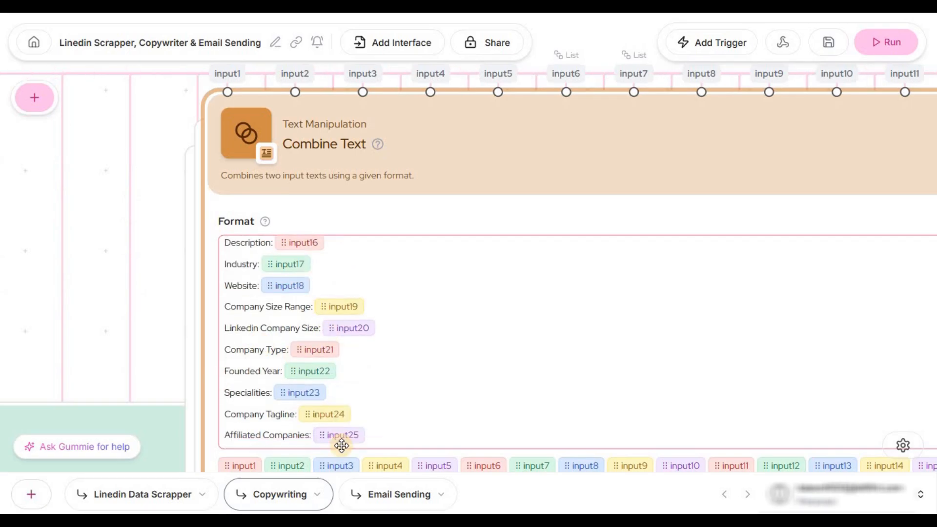
scroll(258, 353, up, 8)
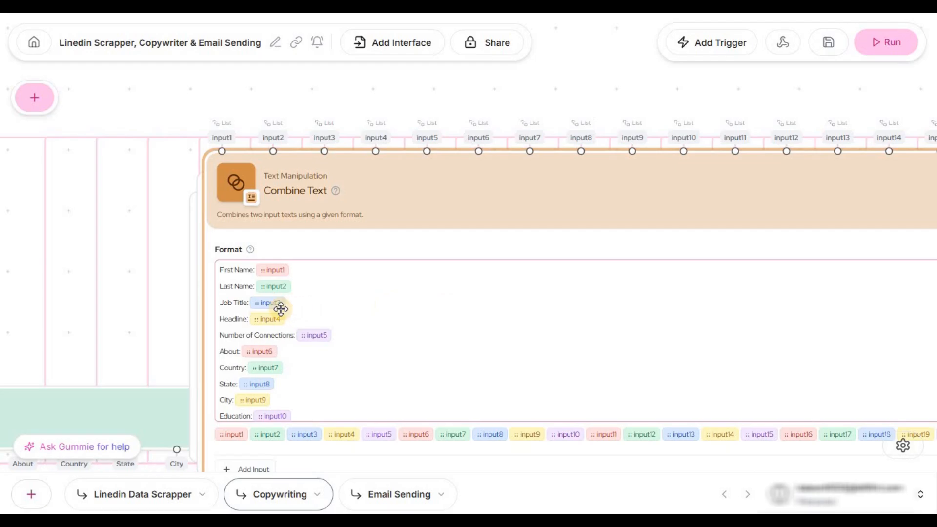
scroll(159, 277, up, 2)
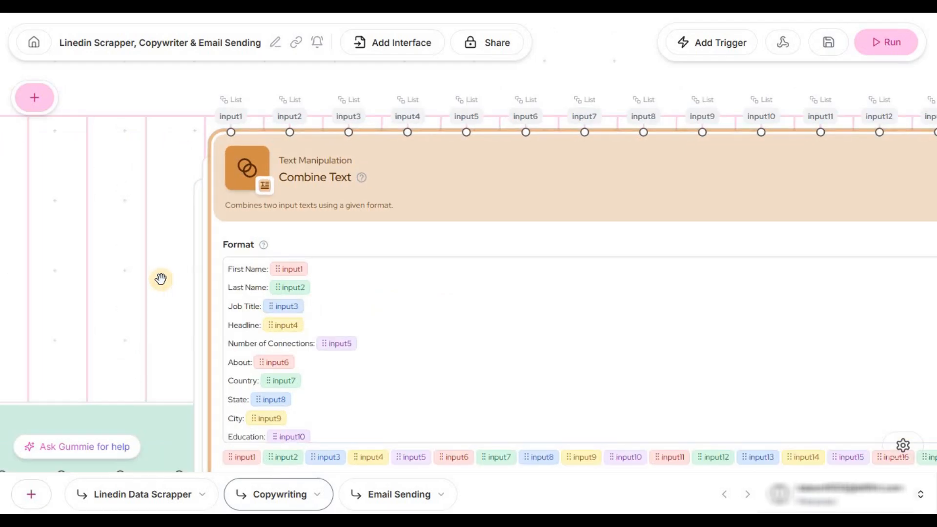
scroll(336, 334, down, 1)
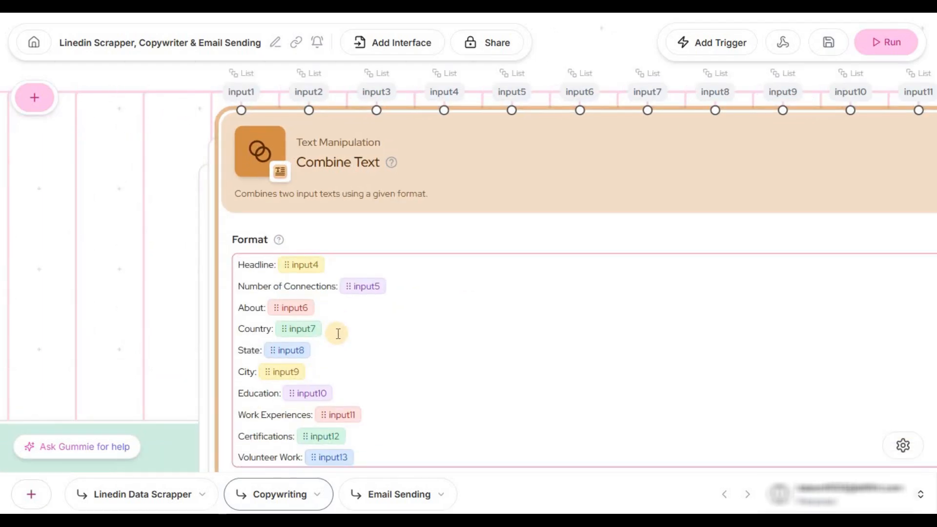
scroll(338, 333, down, 5)
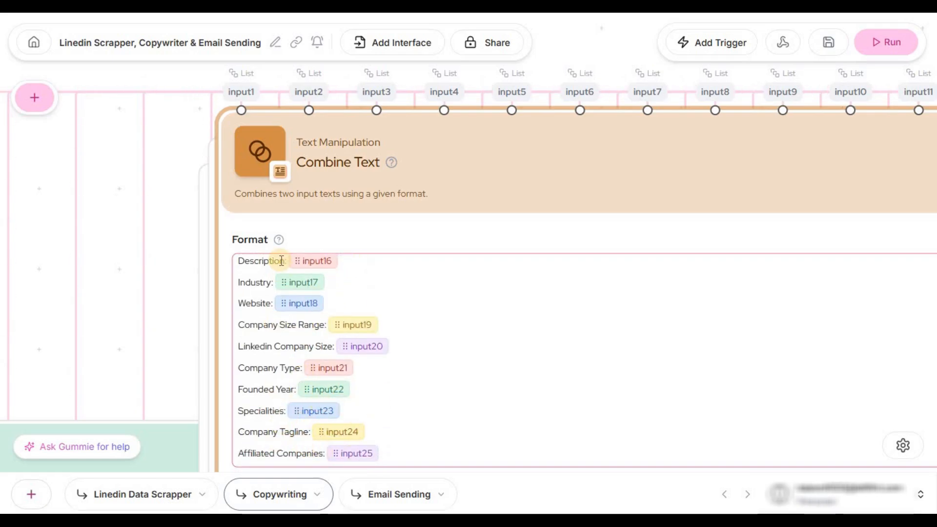
scroll(281, 264, up, 2)
scroll(287, 381, up, 5)
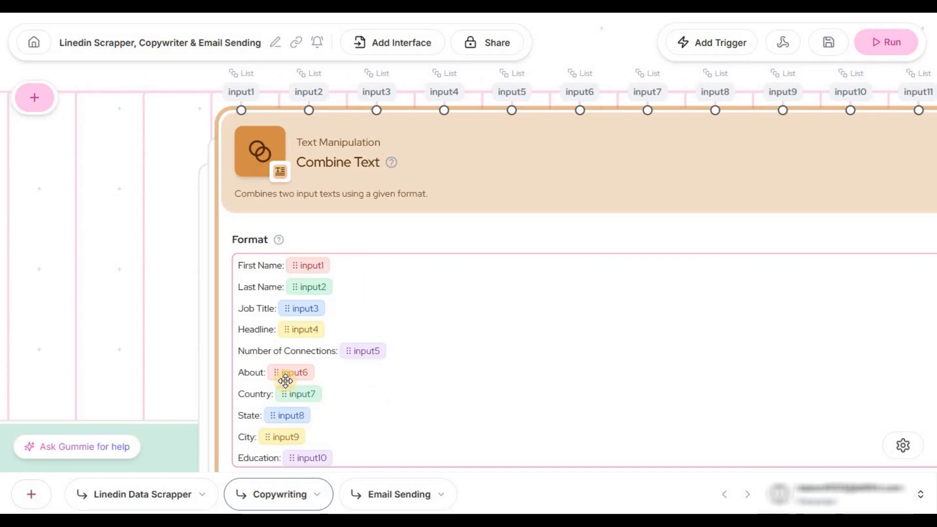
Step: Collapse the Combine Text node and move it back between the Google Sheets Reader and Ask AI nodes
scroll(218, 236, down, 5)
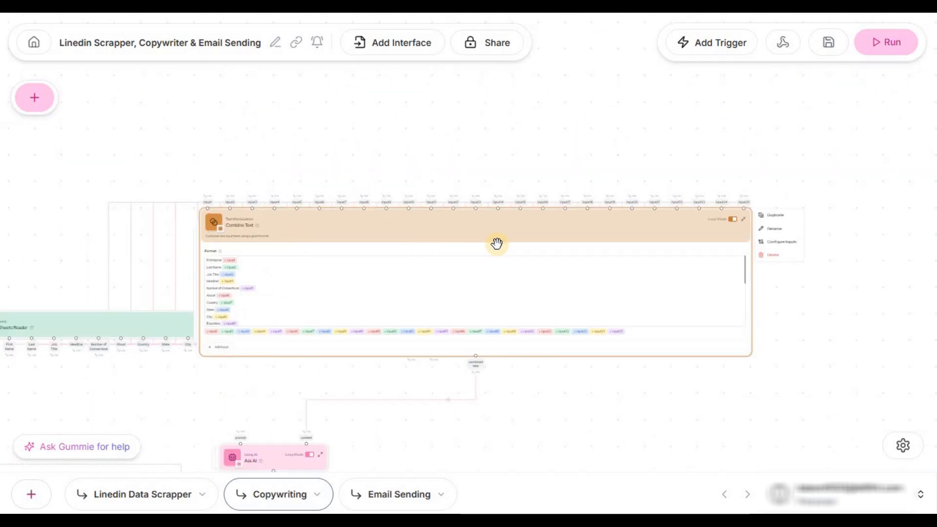
scroll(496, 243, down, 4)
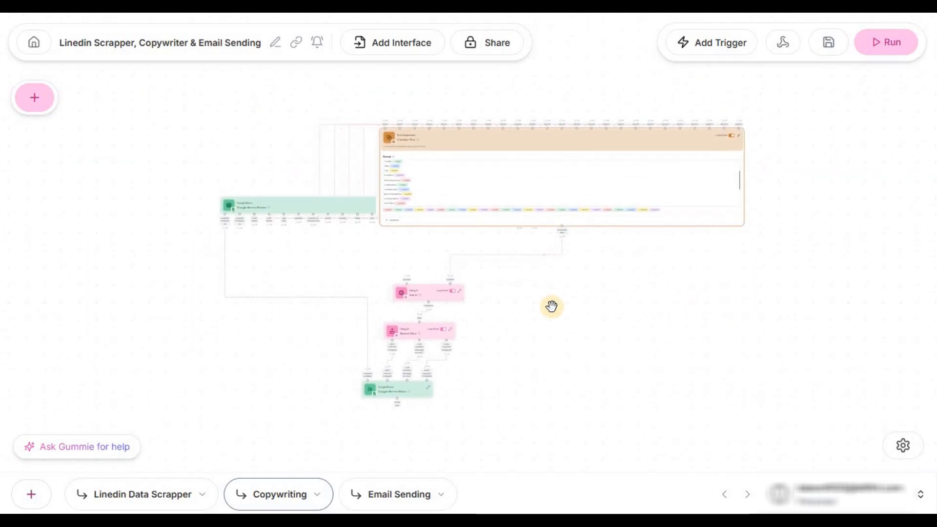
scroll(552, 306, up, 1)
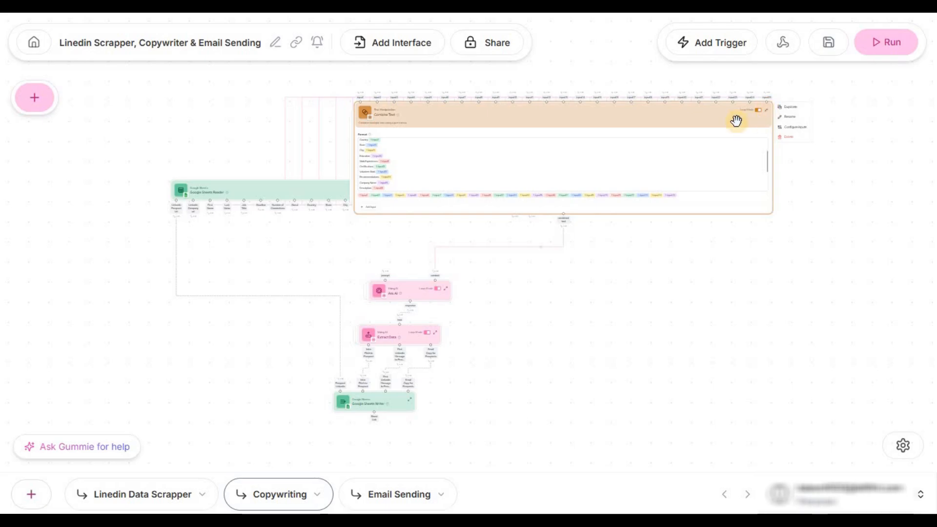
click(767, 111)
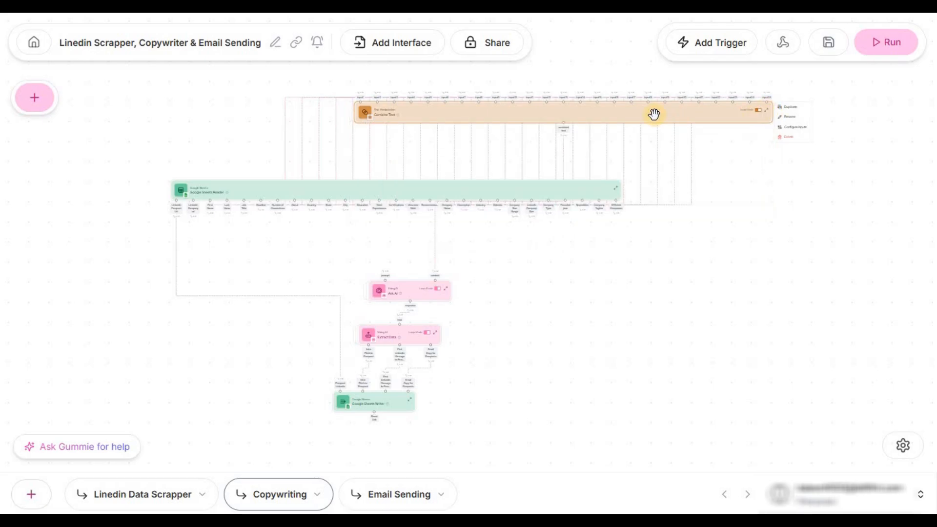
drag(652, 116, 503, 252)
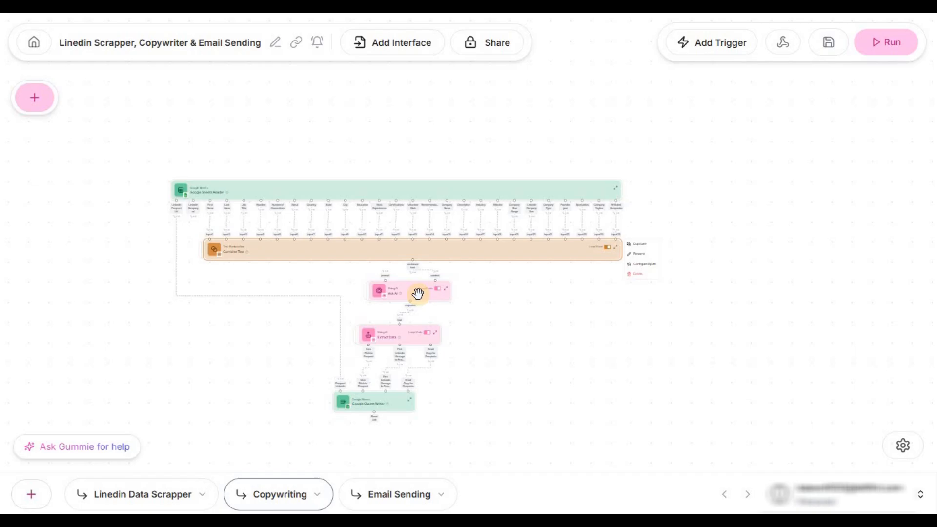
Step: Inspect the Ask AI node with its prompt and context inputs and its response link to Extract Data
scroll(445, 311, up, 3)
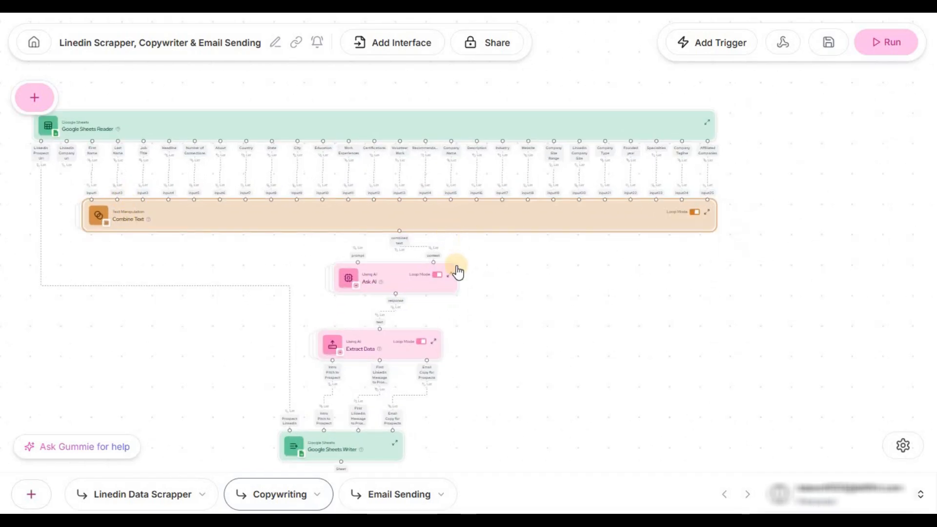
scroll(456, 266, up, 4)
scroll(341, 286, up, 1)
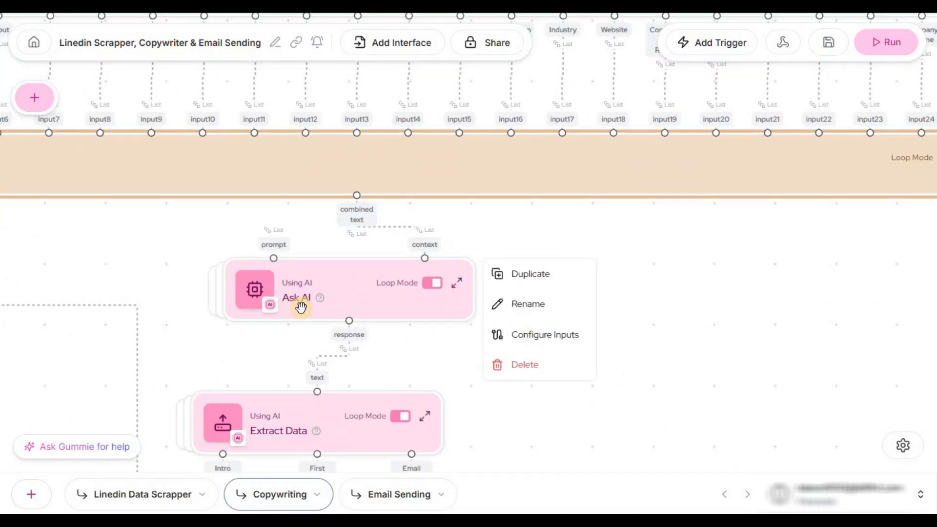
scroll(301, 306, up, 1)
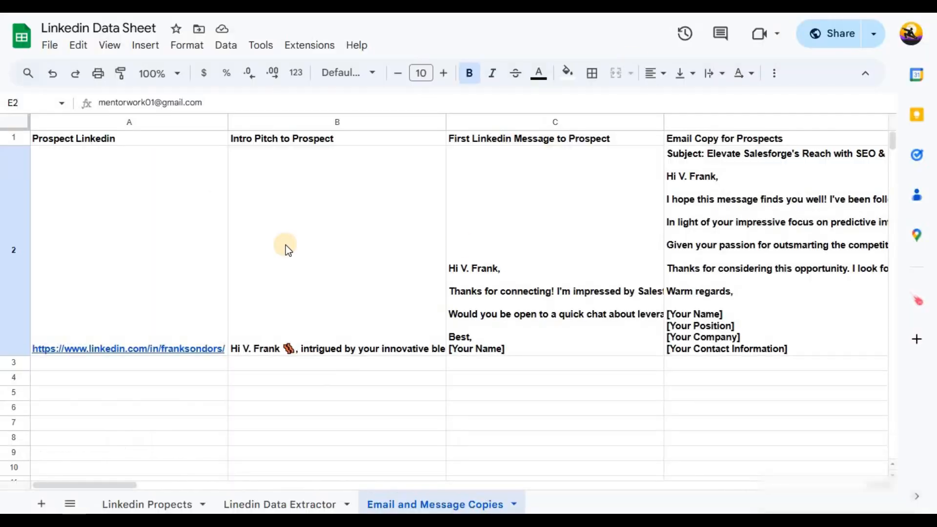
Step: Switch to the Linkedin Data Sheet and read the Intro Pitch to Prospect text in B2 of Email and Message Copies
double_click(311, 280)
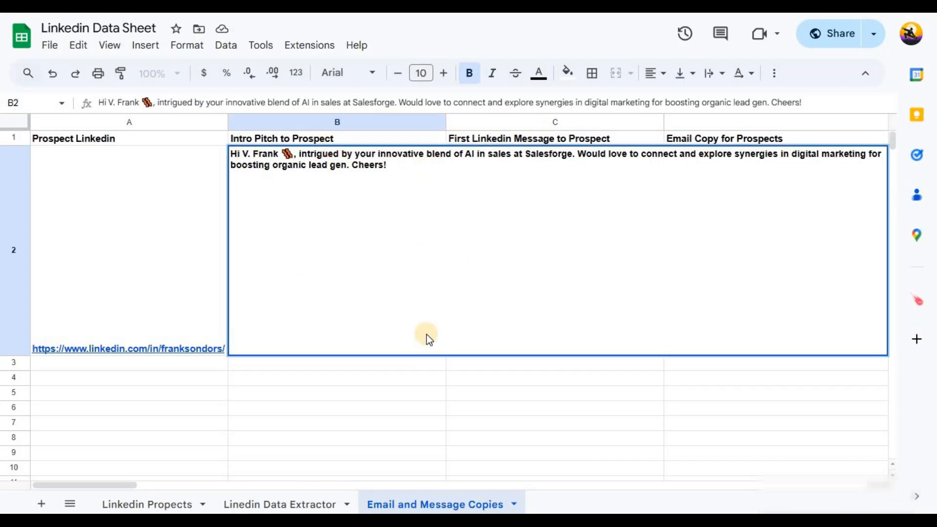
click(427, 383)
double_click(387, 224)
drag(407, 154, 235, 148)
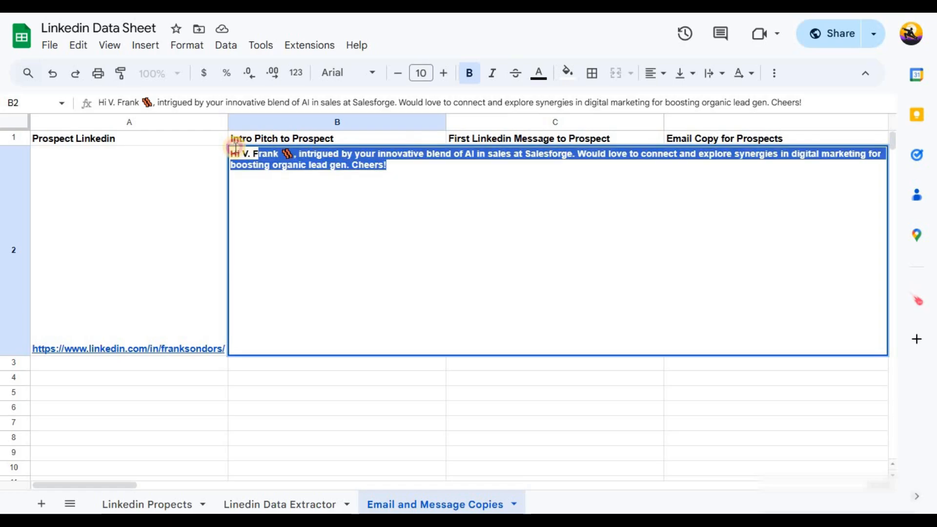
click(495, 414)
double_click(369, 193)
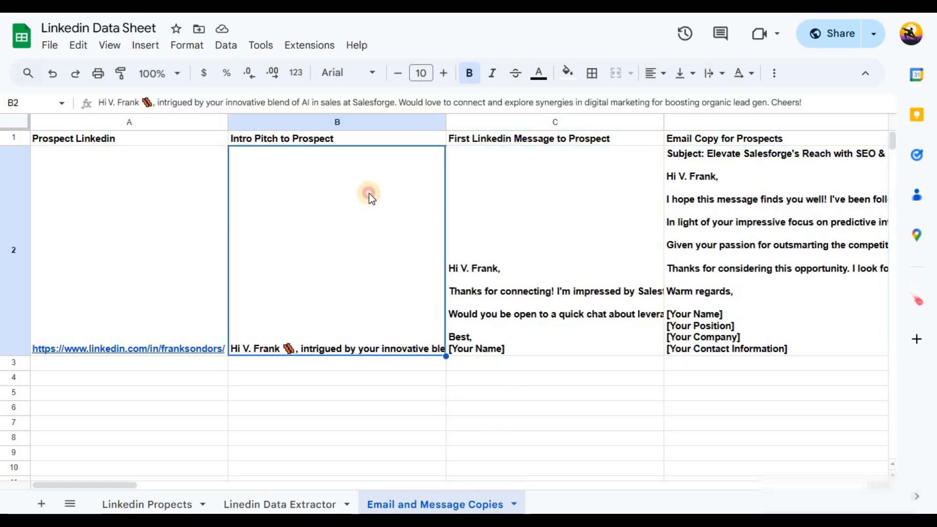
click(383, 408)
Step: Read the First Linkedin Message to Prospect in C2 and the neighbouring Email Copy for Prospects
click(561, 221)
double_click(540, 195)
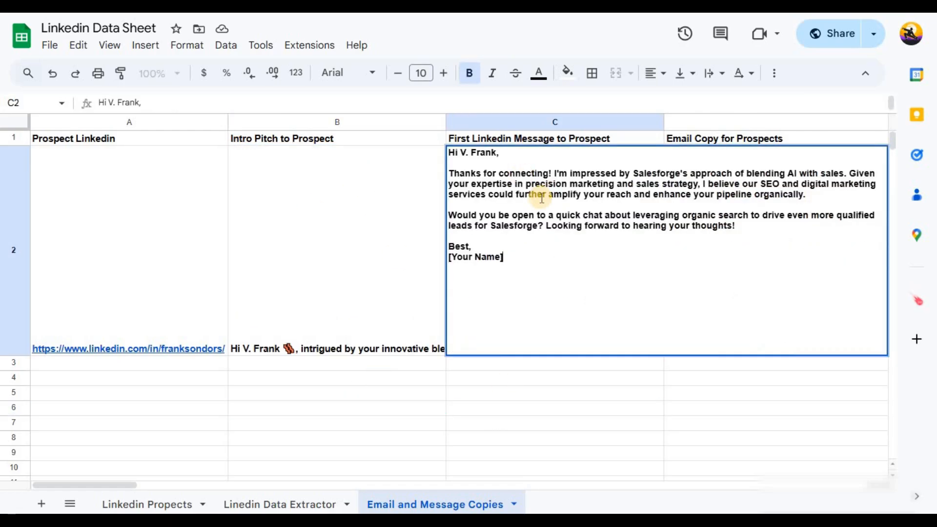
click(745, 251)
double_click(707, 176)
click(541, 419)
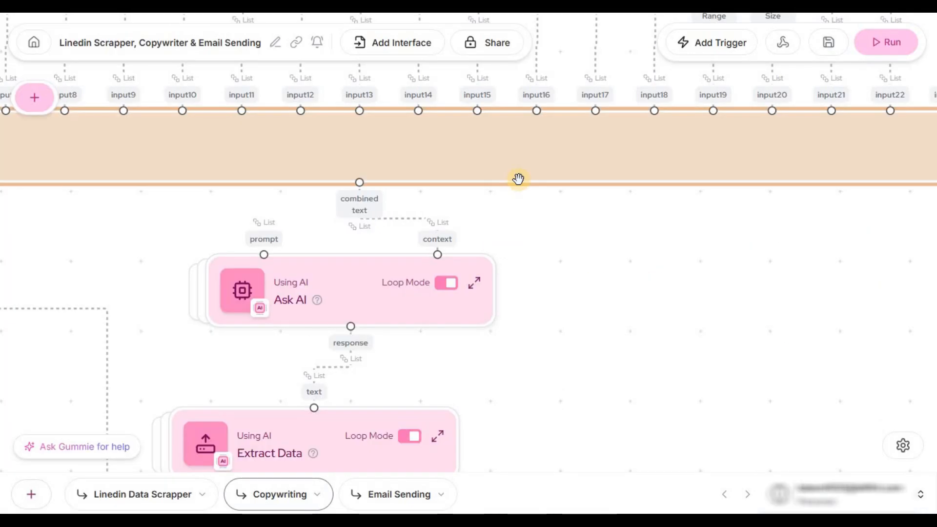
Step: Switch back to Gumloop's Copywriting flow and trace the Ask AI response into the text input of Extract Data
right_click(531, 267)
click(620, 374)
drag(620, 374, 626, 287)
click(359, 225)
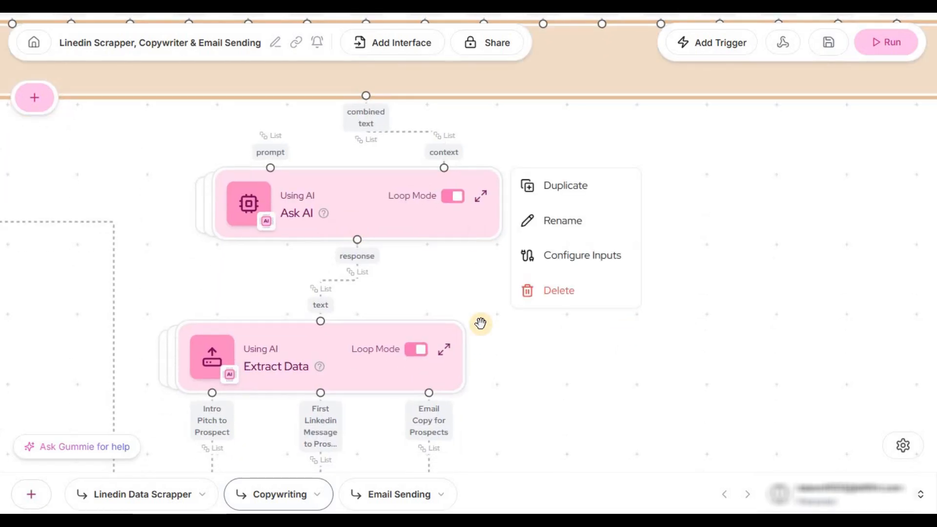
click(481, 324)
click(429, 193)
click(546, 373)
drag(546, 373, 571, 268)
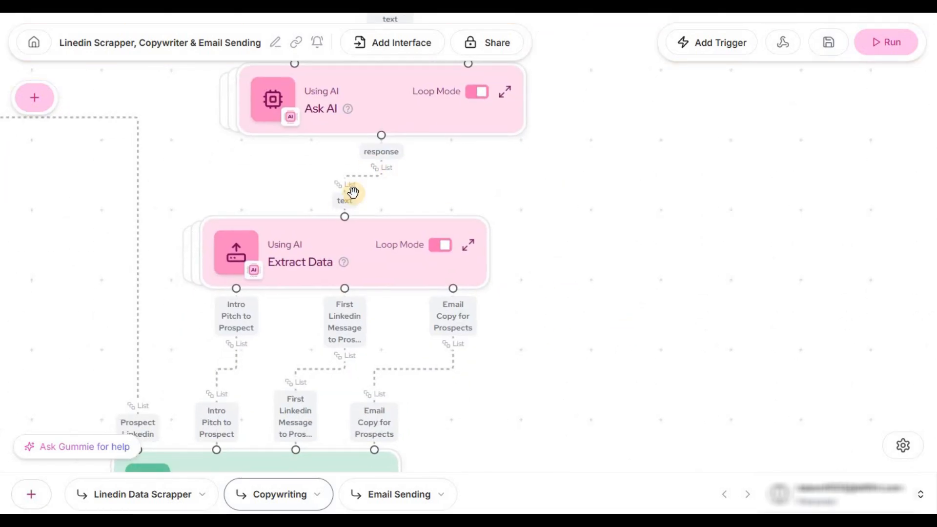
Step: Compare the Extract Data and Ask AI nodes, tracing back to the combined text that feeds Ask AI's context
right_click(295, 267)
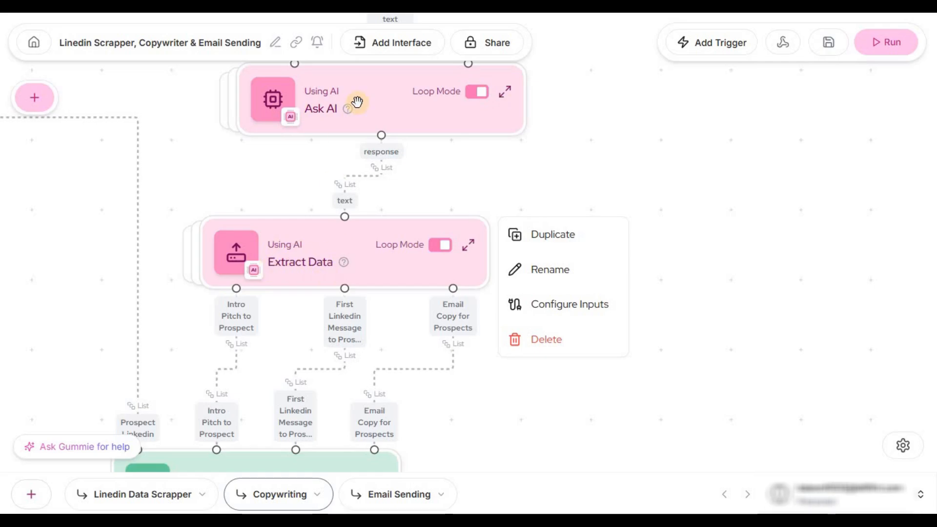
right_click(375, 120)
click(546, 264)
drag(546, 263, 547, 314)
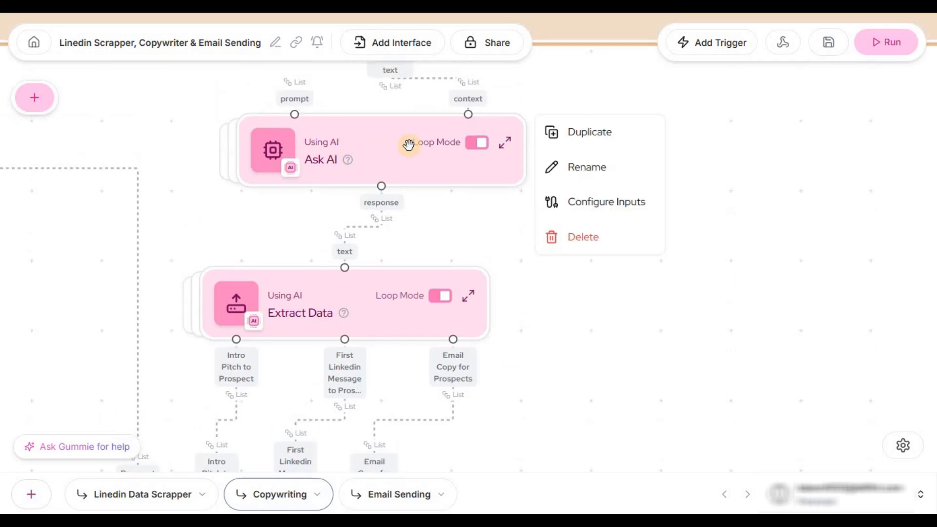
right_click(374, 151)
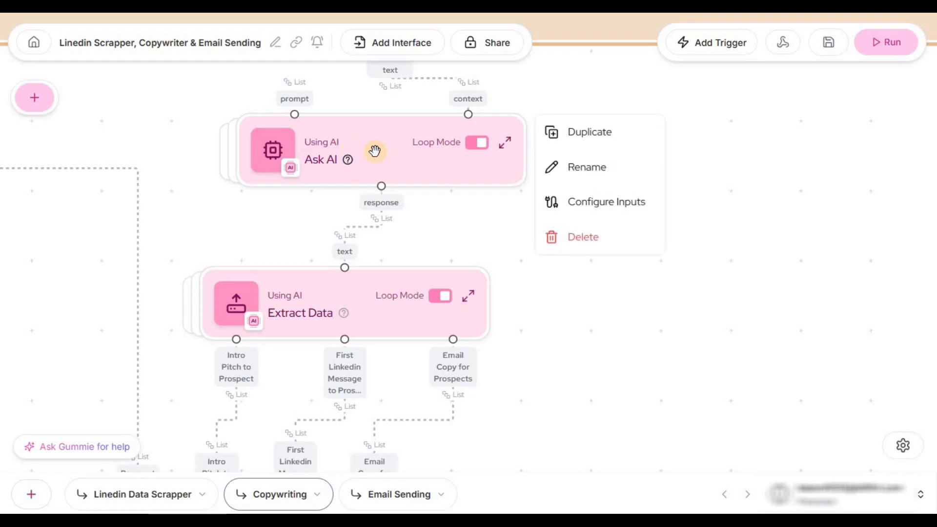
drag(578, 198, 592, 378)
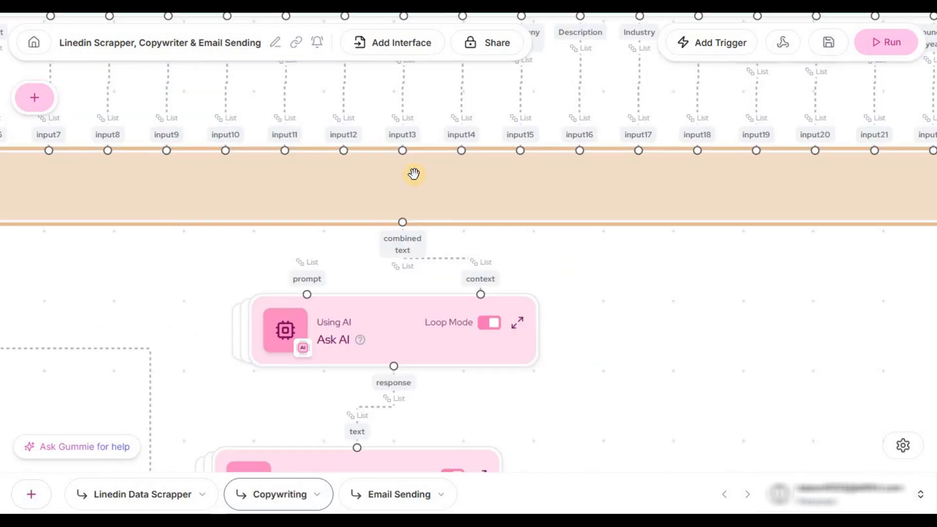
Step: Follow Extract Data's intro pitch, first LinkedIn message and email copy outputs into the Google Sheets Writer
drag(615, 272, 631, 187)
right_click(396, 133)
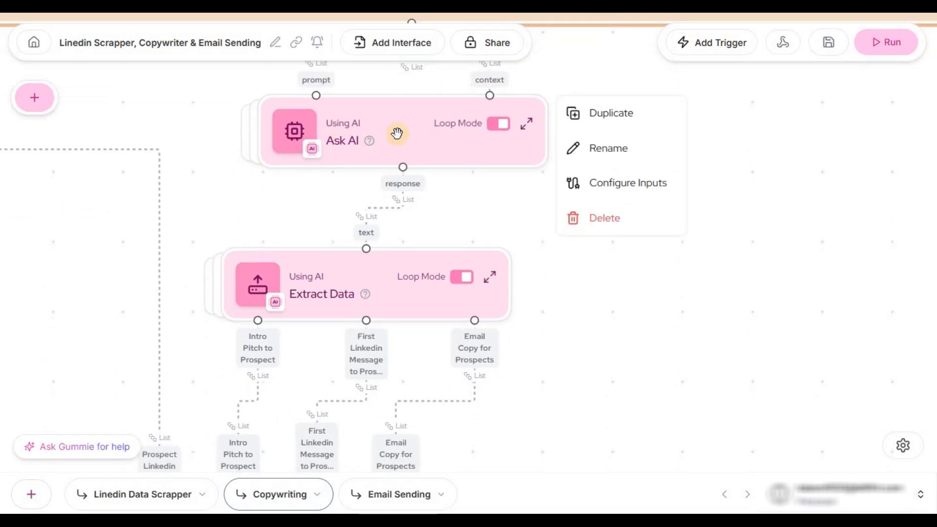
drag(596, 257, 616, 139)
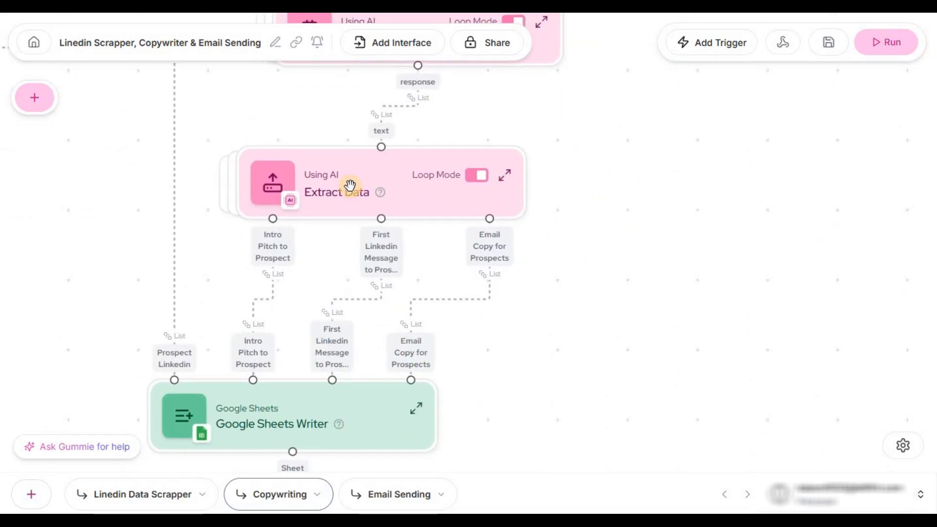
Step: Inspect the Extract Data node and the Ask AI node that supplies its text
right_click(360, 164)
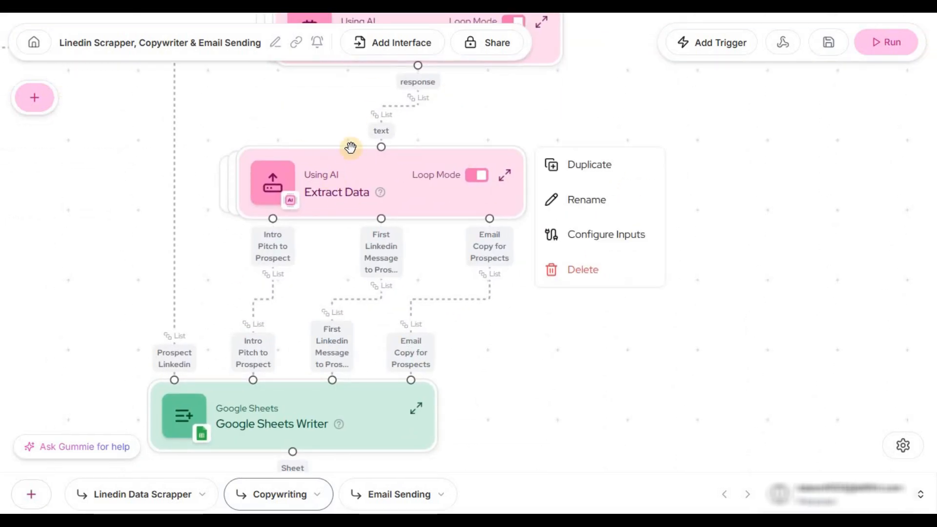
scroll(618, 232, up, 3)
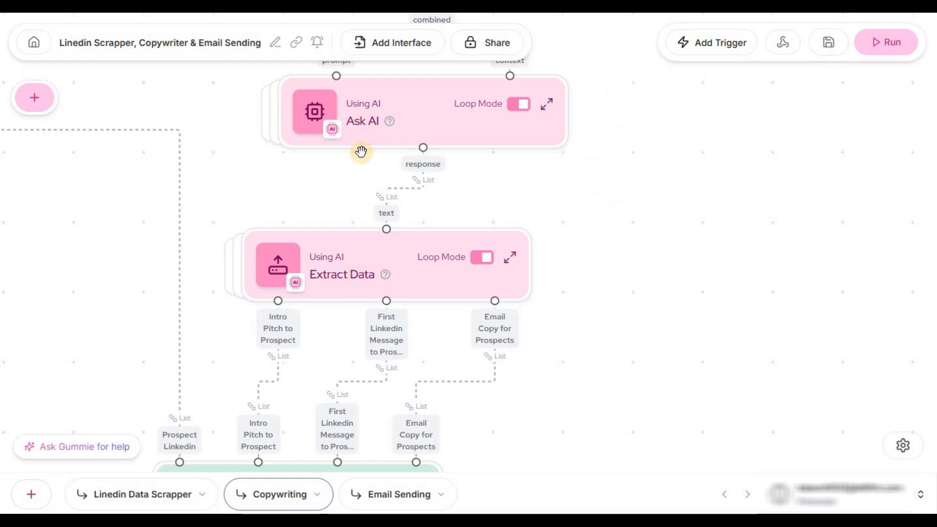
mouse_move(365, 138)
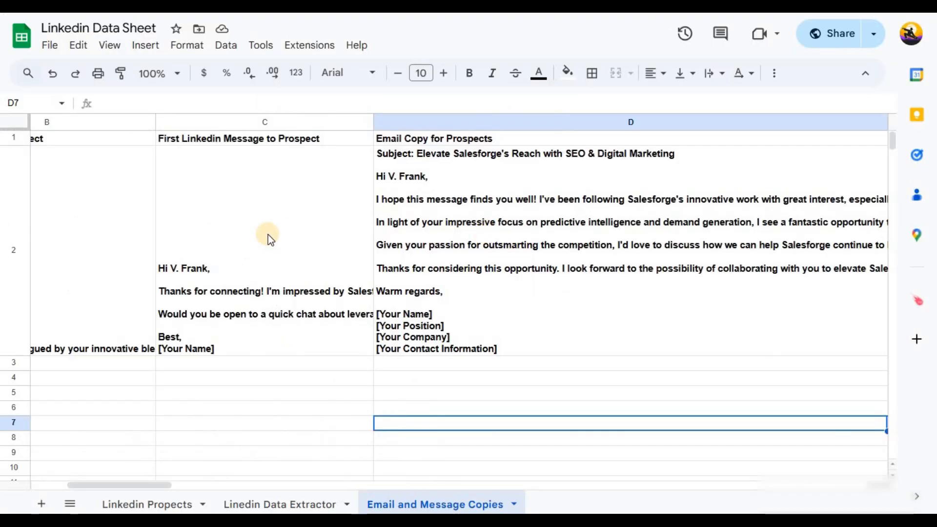
Step: Switch to the Linkedin Data Sheet and compare C2 with D2, reading the full First Linkedin Message to Prospect
click(266, 220)
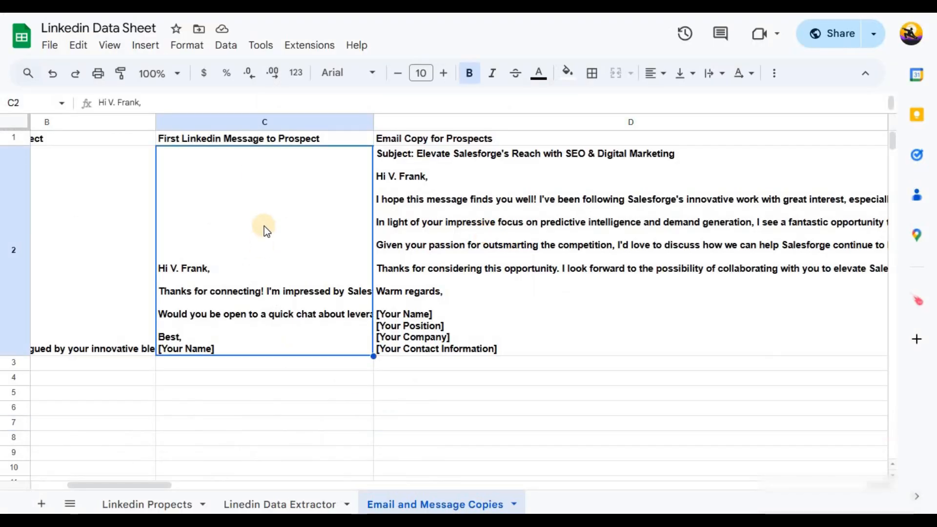
click(532, 239)
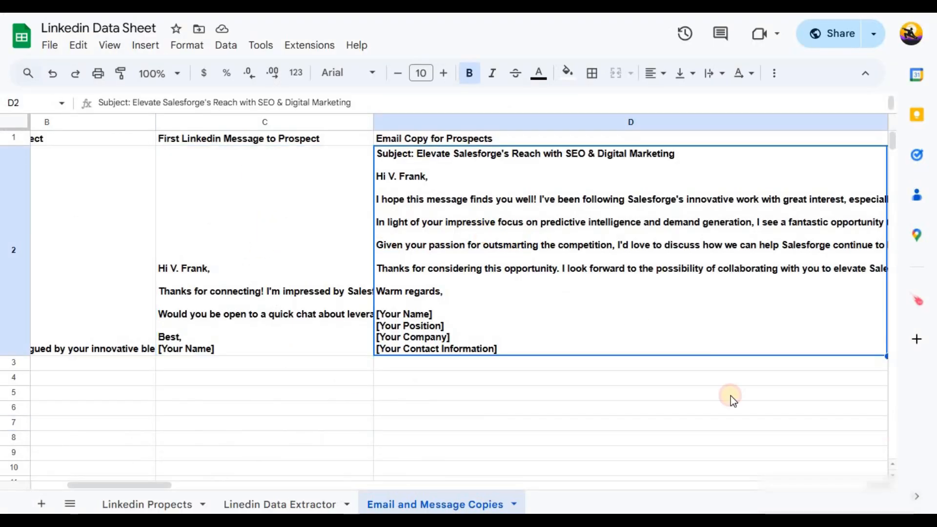
click(294, 370)
click(479, 362)
click(324, 362)
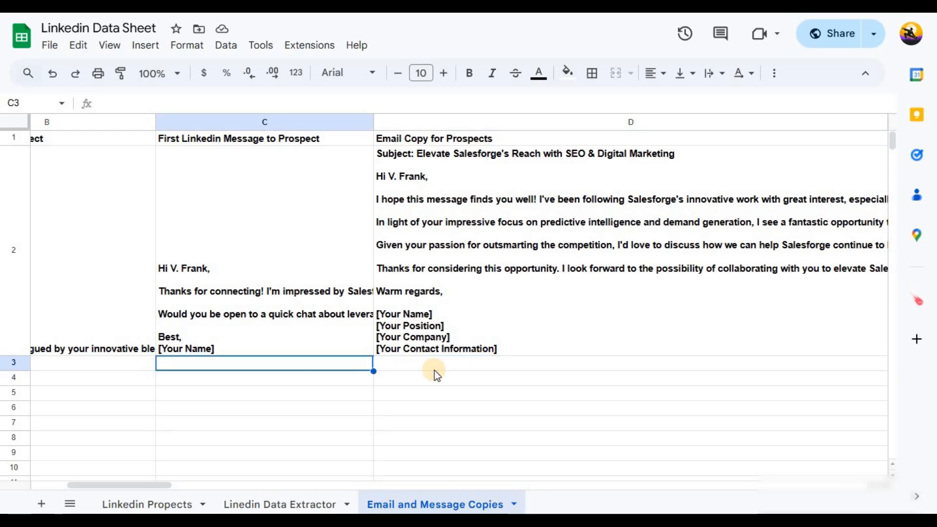
double_click(316, 335)
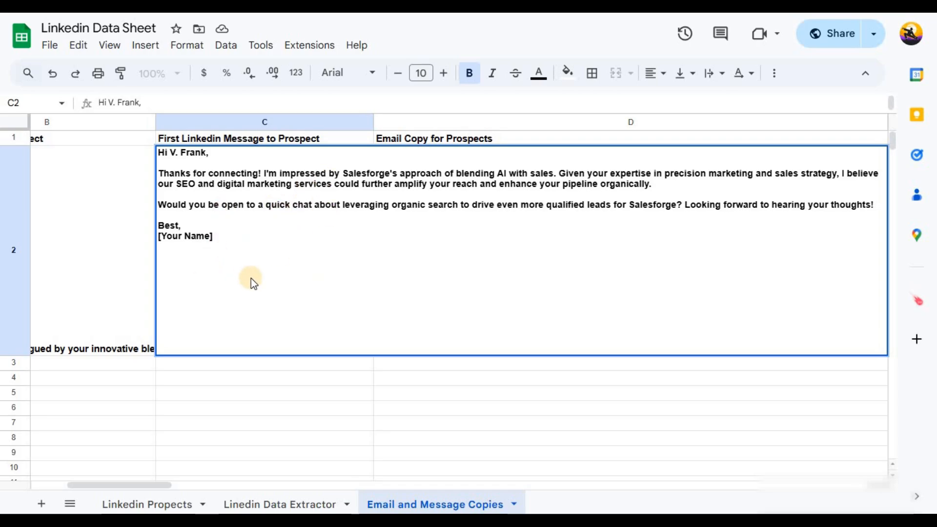
click(271, 412)
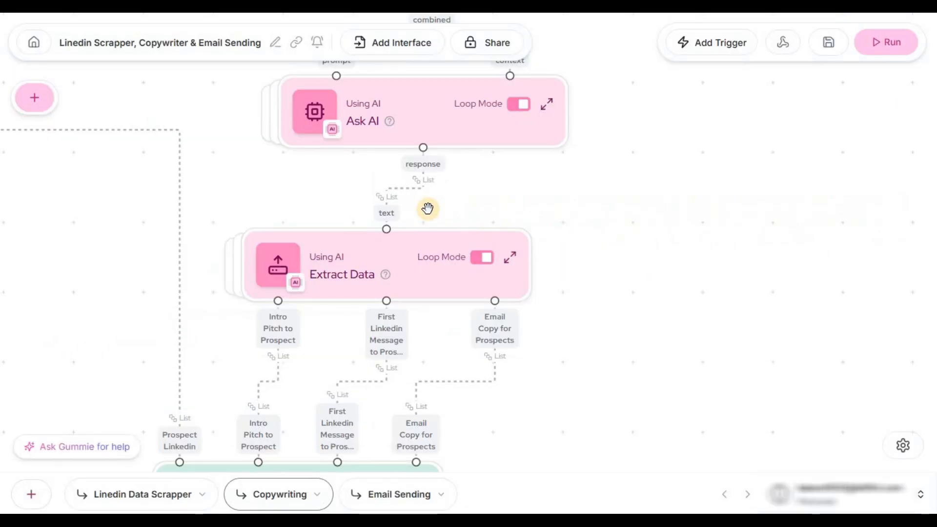
Step: Return to the Copywriting flow in Gumloop and examine how Extract Data splits the Ask AI response into separate outputs
right_click(316, 276)
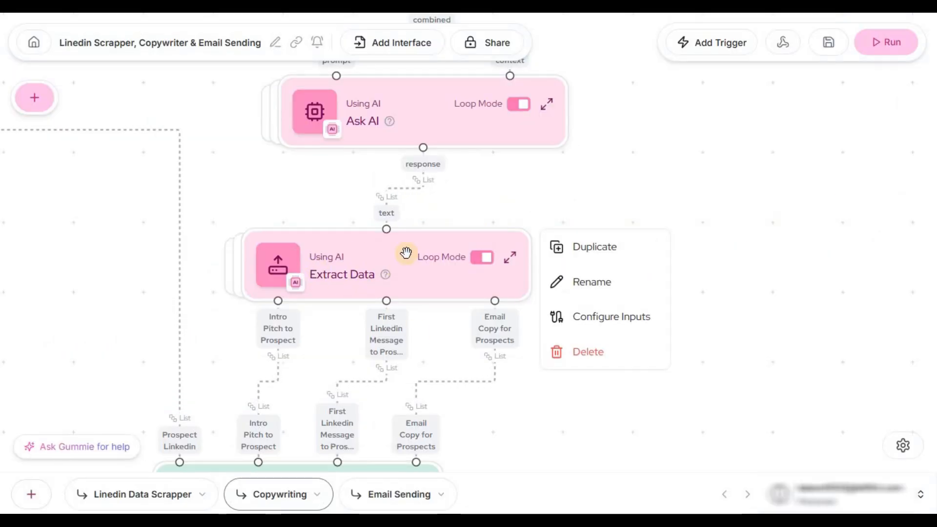
click(265, 374)
right_click(385, 125)
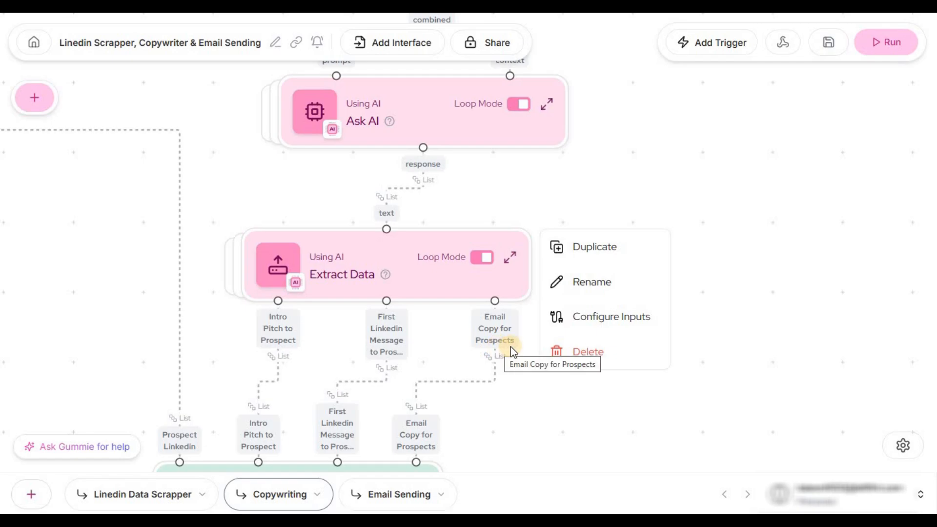
mouse_move(350, 276)
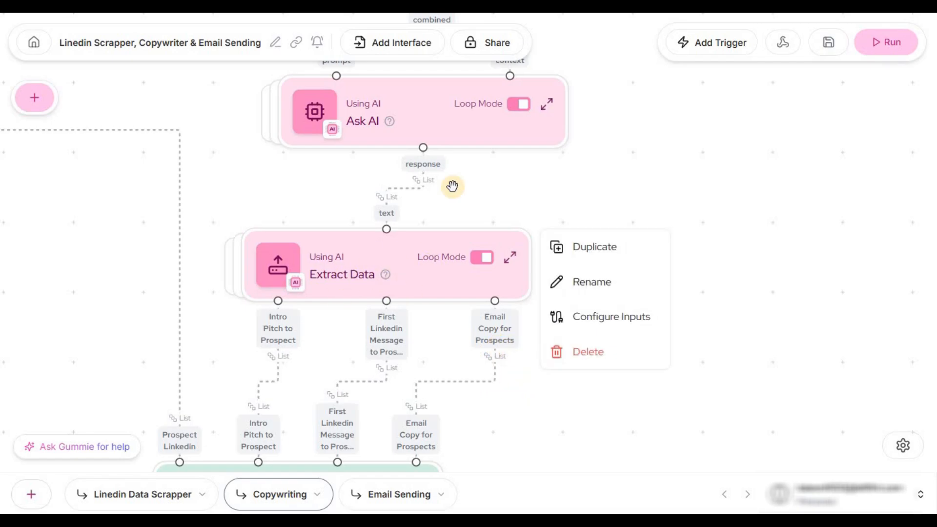
mouse_move(451, 106)
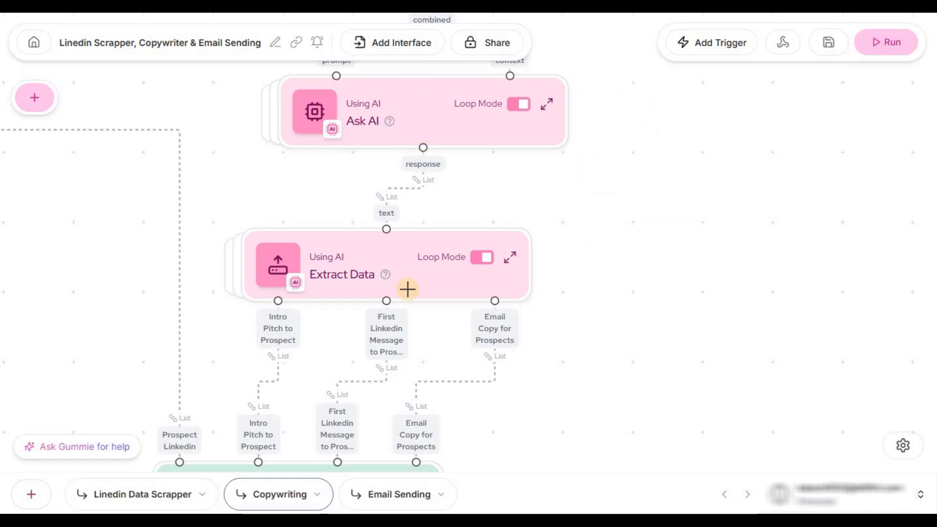
mouse_move(497, 280)
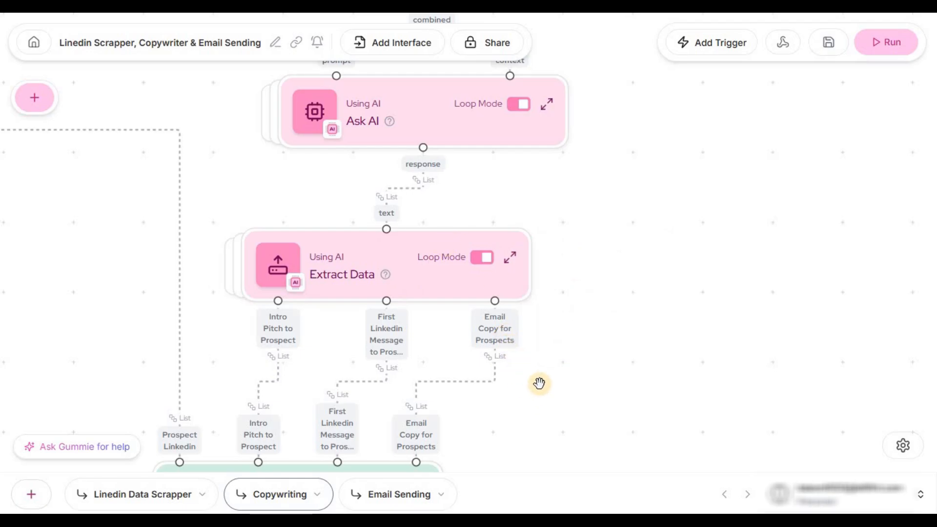
Step: Match each Extract Data output with its corresponding input on the Google Sheets Writer
drag(619, 346, 648, 214)
mouse_move(495, 169)
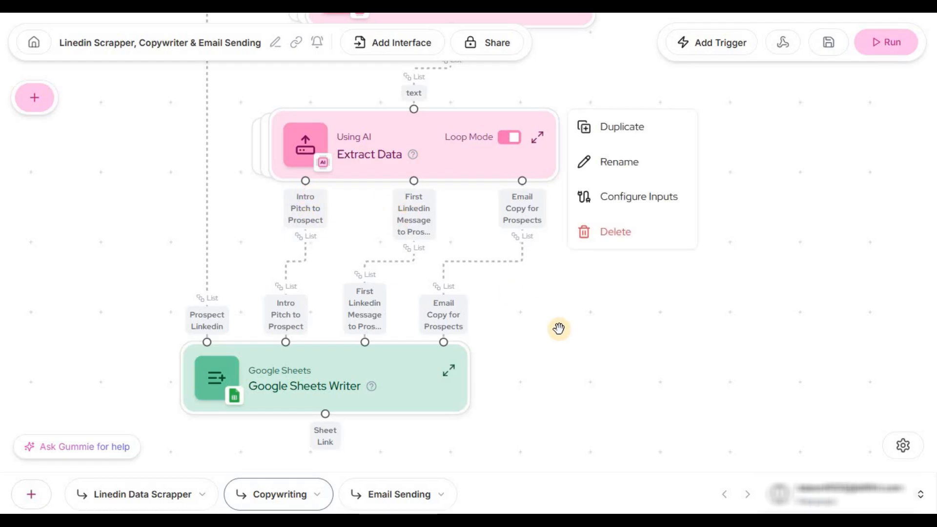
drag(563, 300, 550, 247)
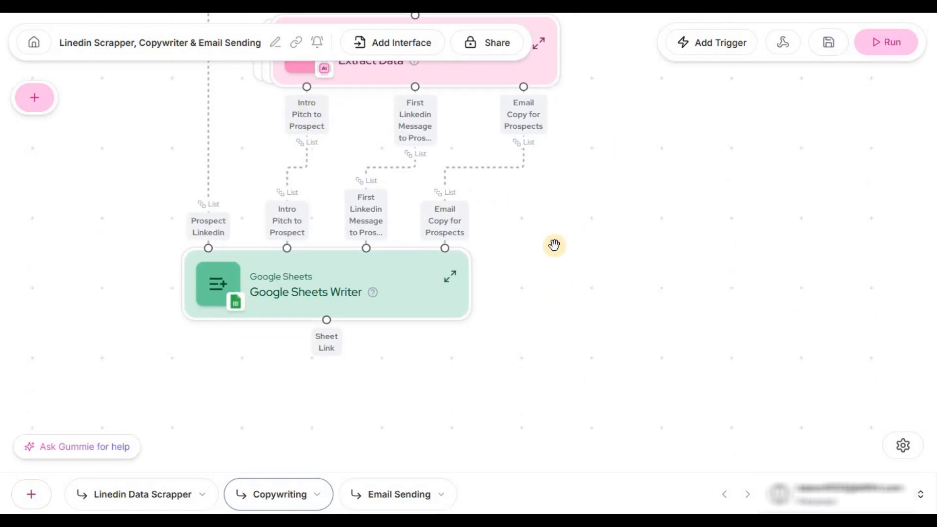
drag(596, 303, 661, 406)
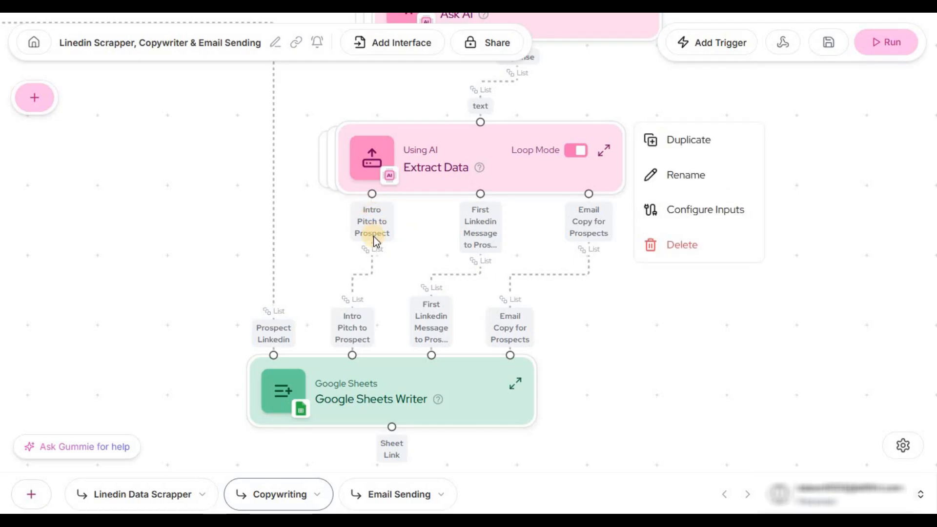
mouse_move(368, 400)
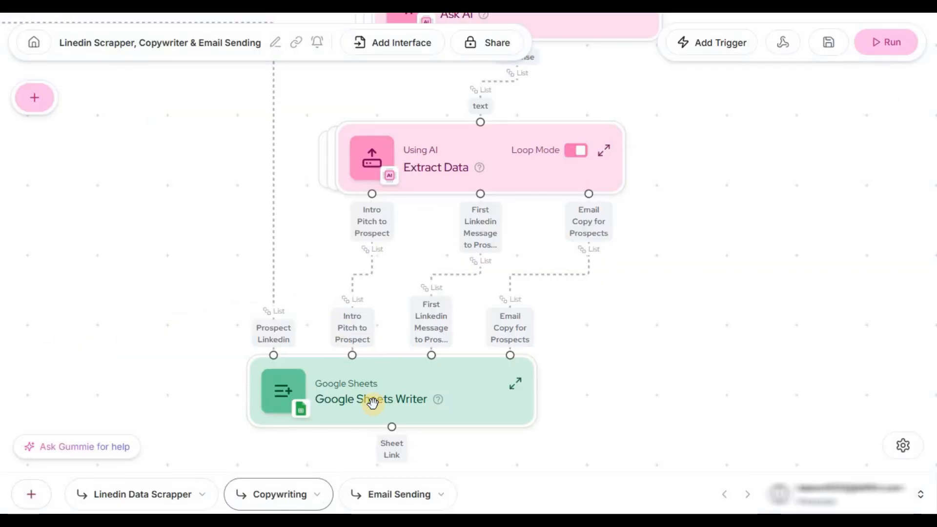
mouse_move(373, 207)
mouse_move(435, 358)
Step: Trace the writer's Prospect Linkedin input back to the Google Sheets Reader's Linkedin Prospect Url output and return to the writer
drag(614, 363, 768, 369)
scroll(423, 358, down, 6)
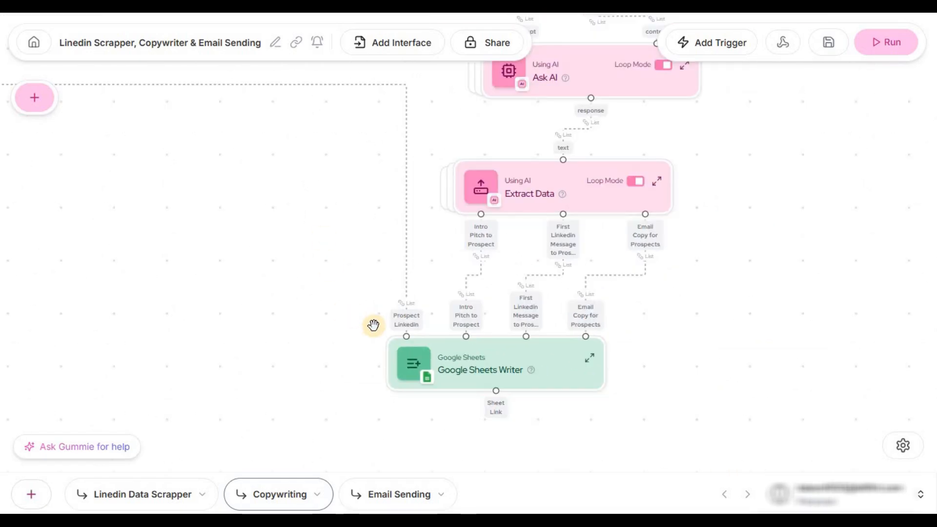
scroll(284, 289, up, 5)
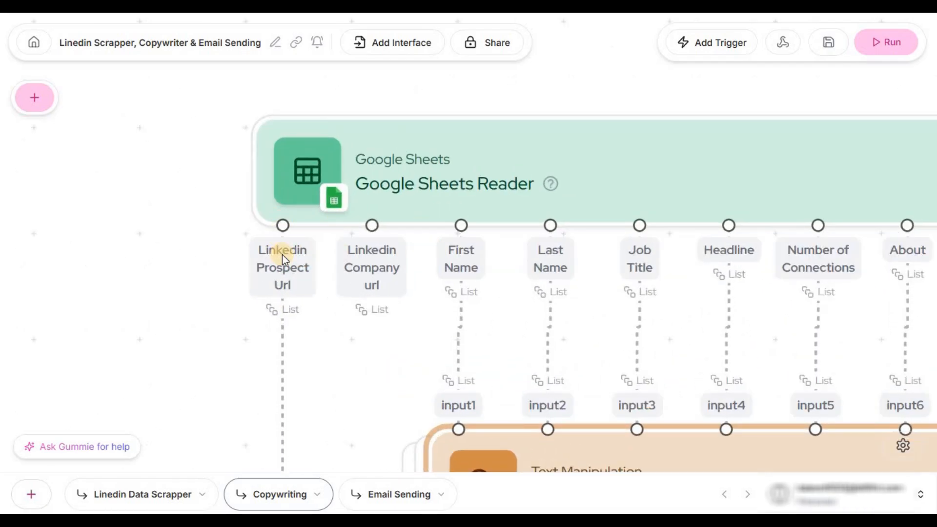
drag(221, 376, 221, 113)
scroll(488, 428, down, 5)
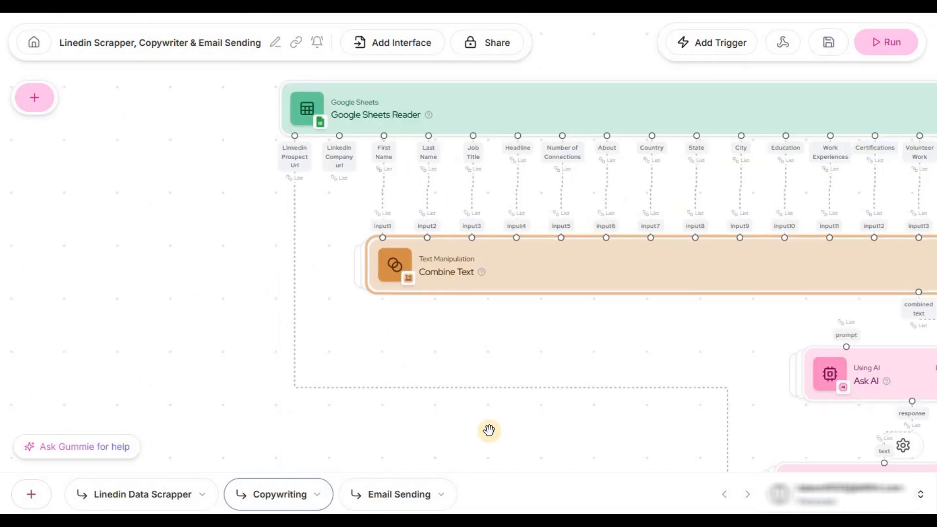
scroll(481, 452, up, 4)
scroll(503, 440, up, 3)
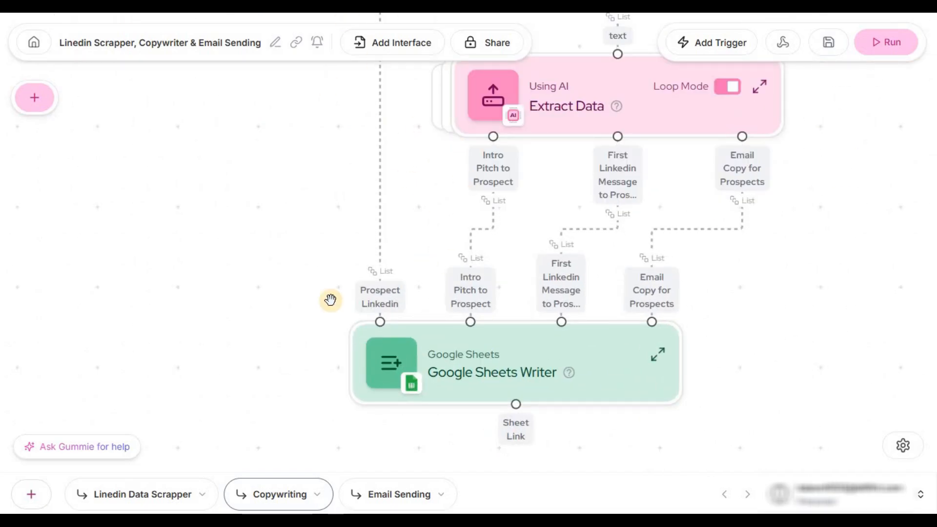
Step: Review the Google Sheets Writer's place in the flow, and check row 2 across the Email and Message Copies sheet
click(494, 384)
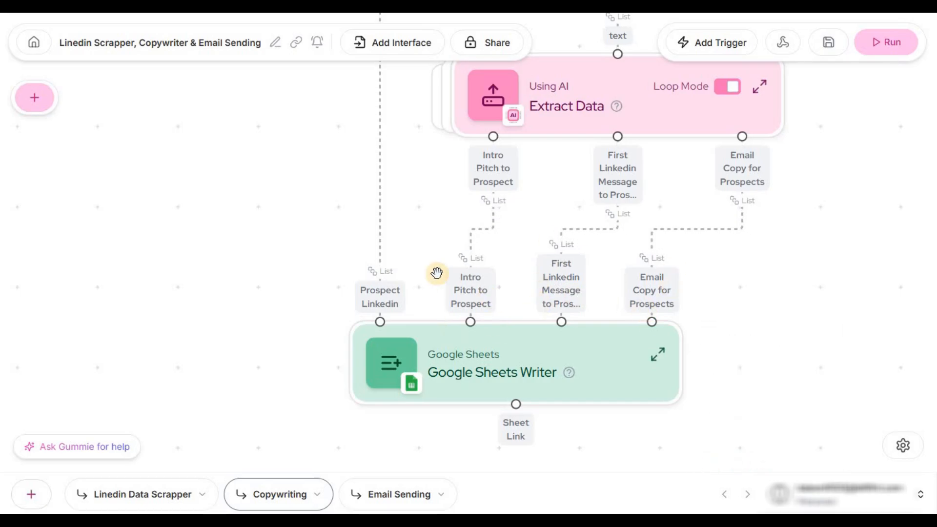
scroll(438, 274, down, 2)
scroll(437, 277, down, 5)
drag(659, 257, 653, 351)
scroll(492, 376, up, 3)
click(672, 6)
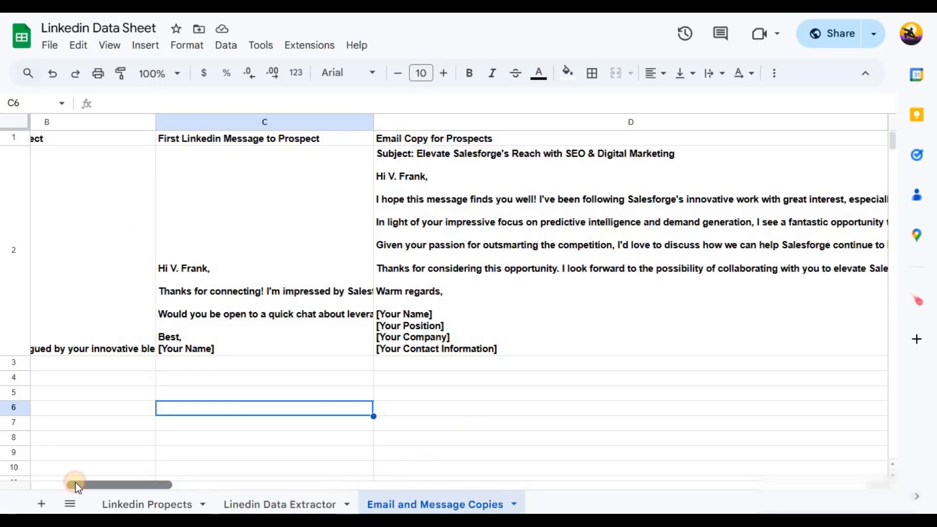
drag(75, 482, 39, 483)
click(334, 200)
click(575, 238)
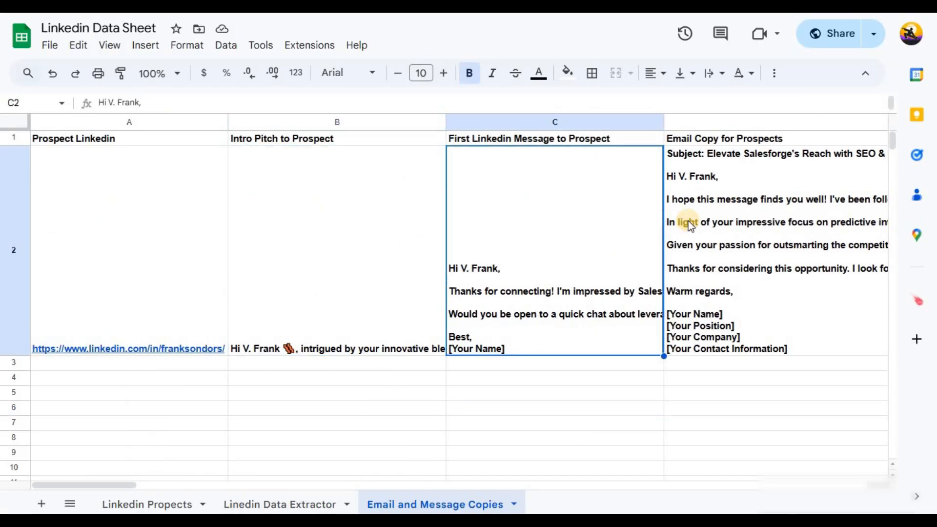
click(745, 213)
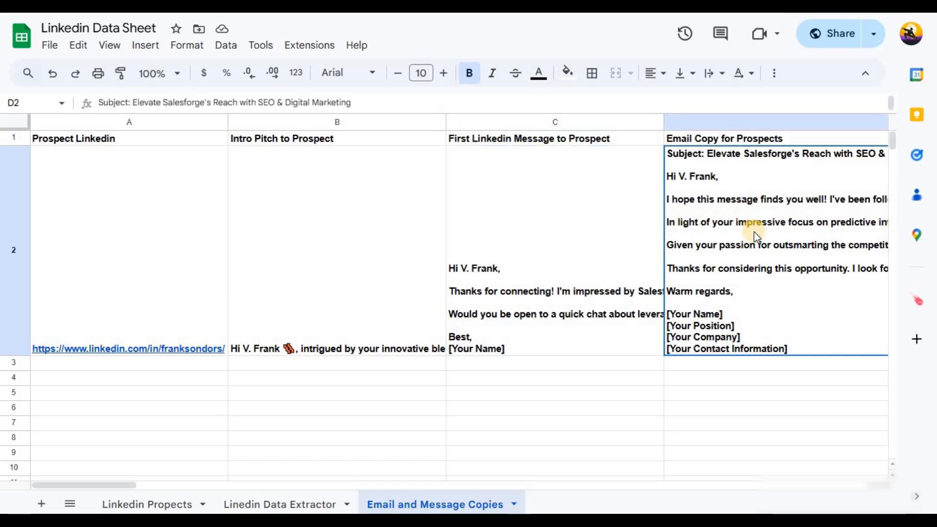
Step: Read the full First Linkedin Message in C2 and the full Intro Pitch to Prospect in B2
click(612, 342)
double_click(613, 341)
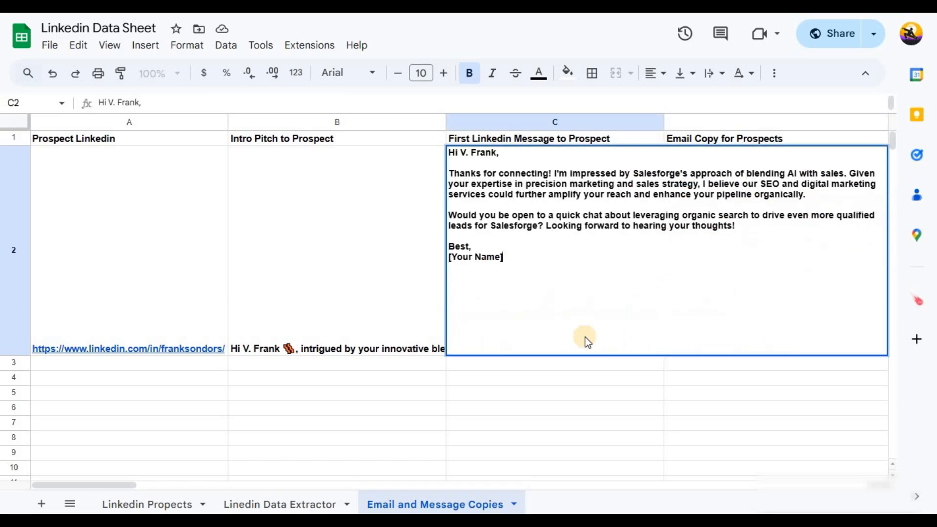
double_click(414, 274)
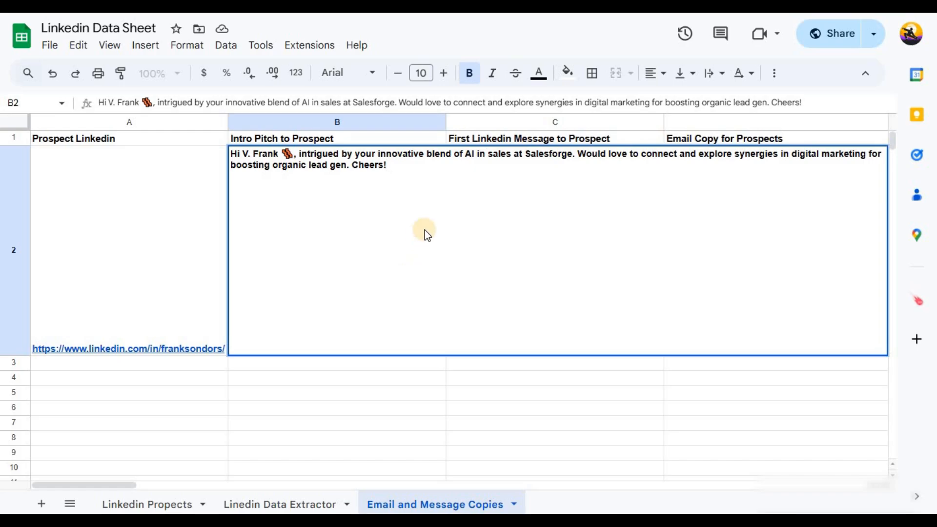
click(444, 375)
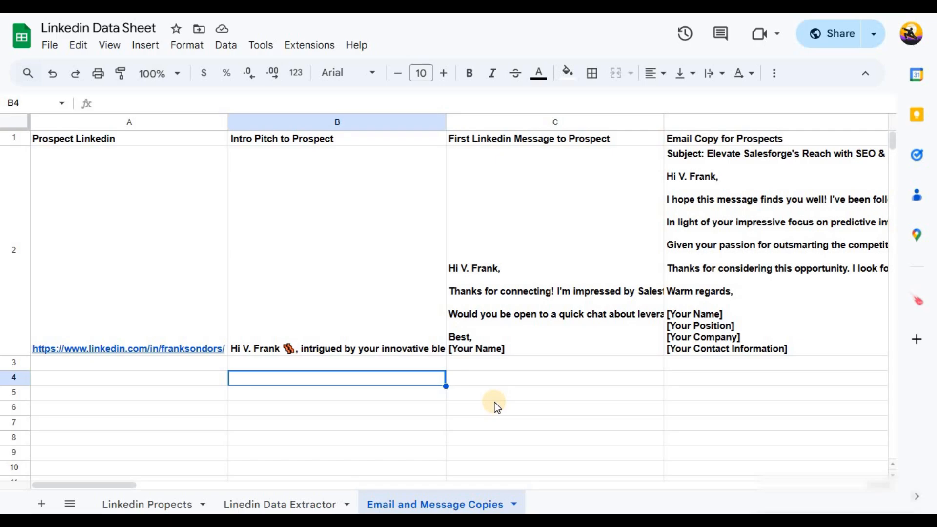
Step: Check the Intro Pitch to Prospect in B2 once more
click(437, 291)
drag(393, 160, 221, 152)
click(459, 381)
double_click(388, 236)
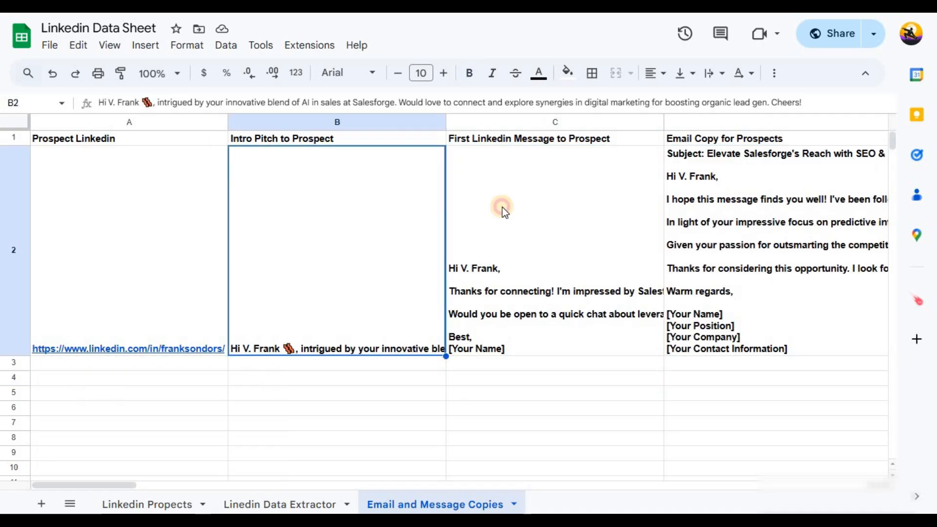
Step: Examine the closing lines and the [Your Name] placeholder of the First Linkedin Message in C2
click(552, 381)
click(549, 264)
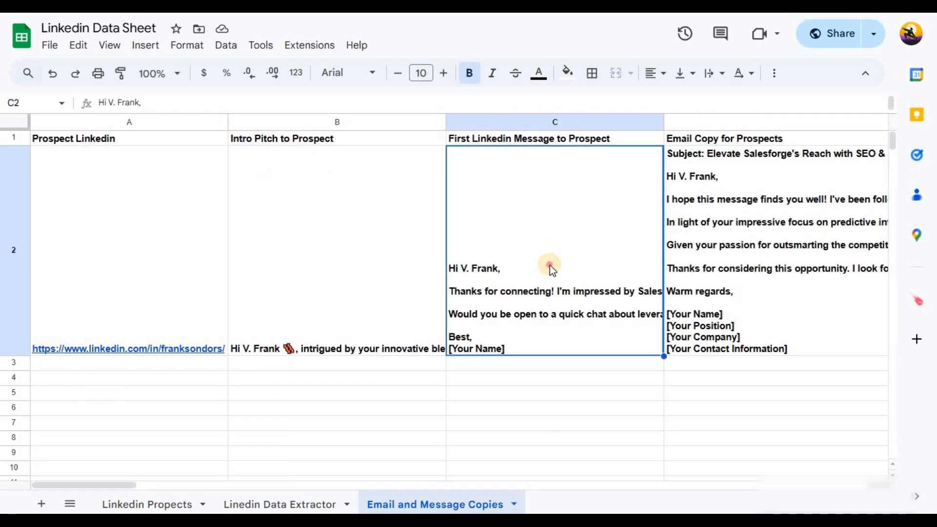
click(553, 380)
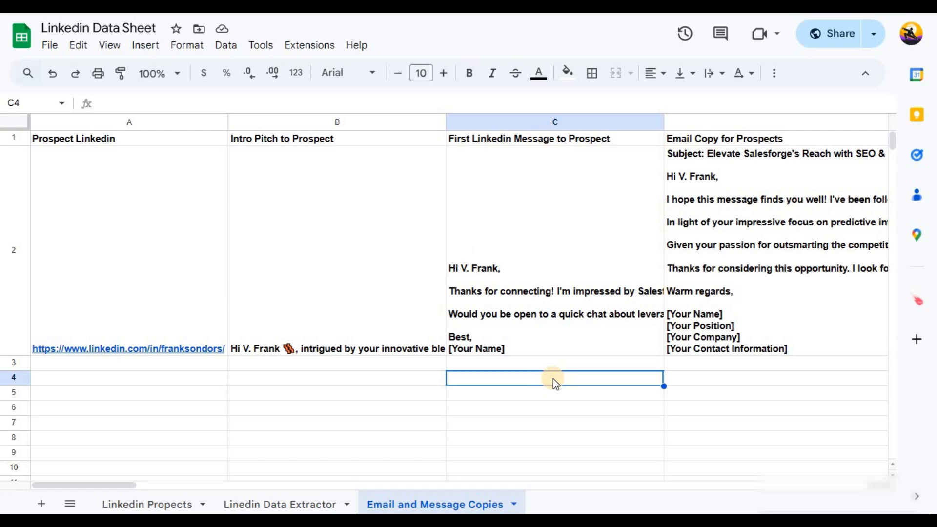
click(520, 277)
double_click(518, 276)
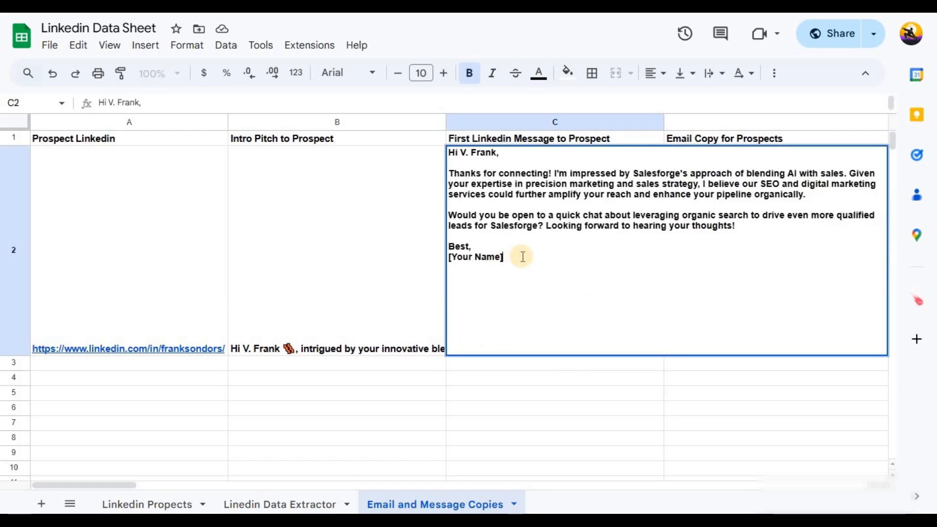
mouse_move(463, 239)
mouse_down()
mouse_move(463, 270)
mouse_move(508, 257)
mouse_move(470, 246)
mouse_up()
click(460, 256)
click(507, 385)
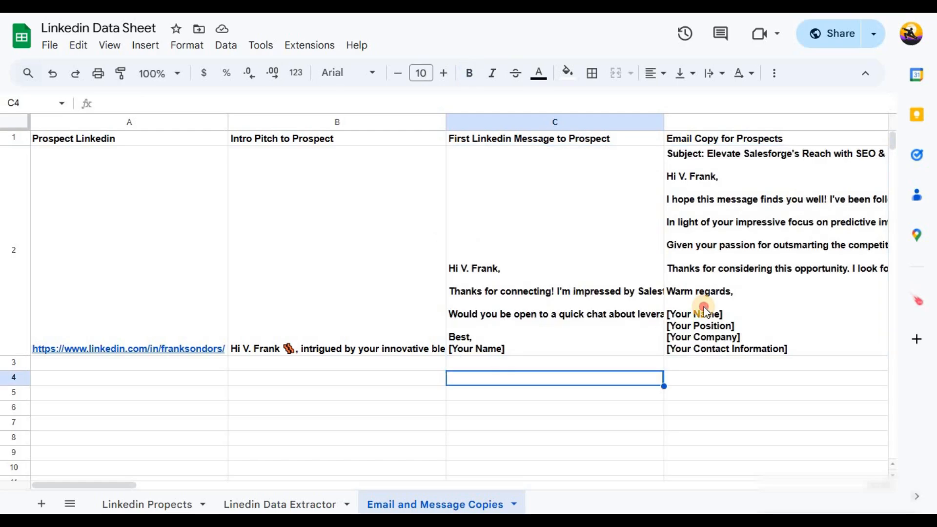
Step: Open the Email Copy for Prospects in D2 and highlight its name, position, company and contact information placeholders
click(702, 309)
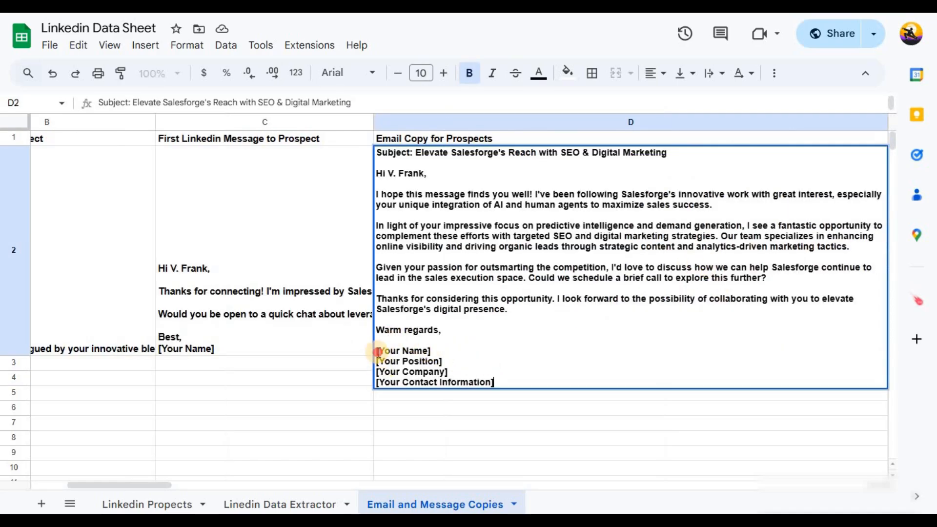
drag(378, 352, 523, 381)
click(490, 408)
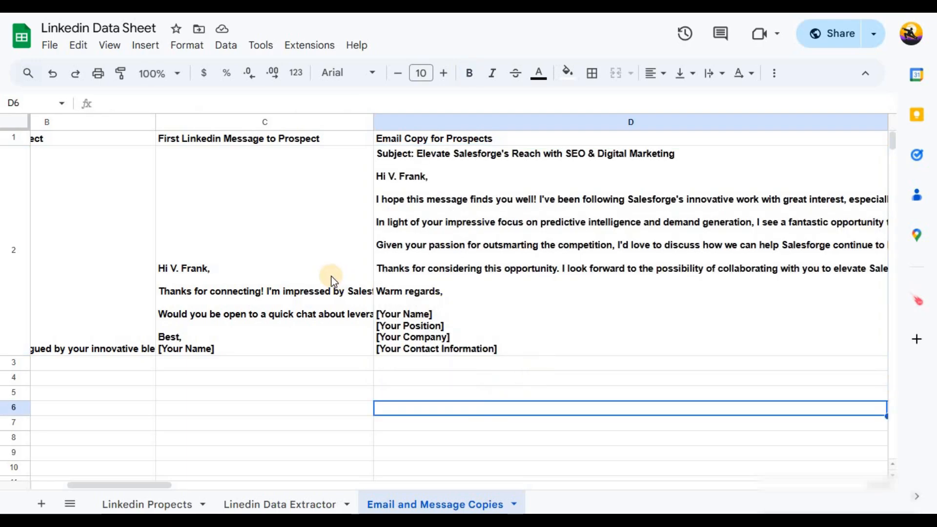
Step: Read the full email copy in D2 and highlight the four signature placeholders from [Your Name] to [Your Contact Information]
scroll(299, 277, down, 3)
scroll(297, 274, up, 3)
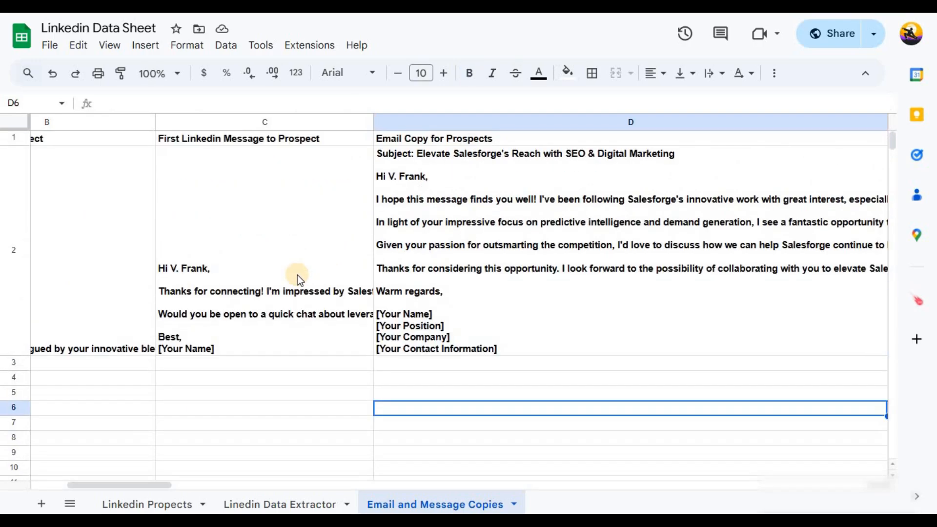
double_click(444, 320)
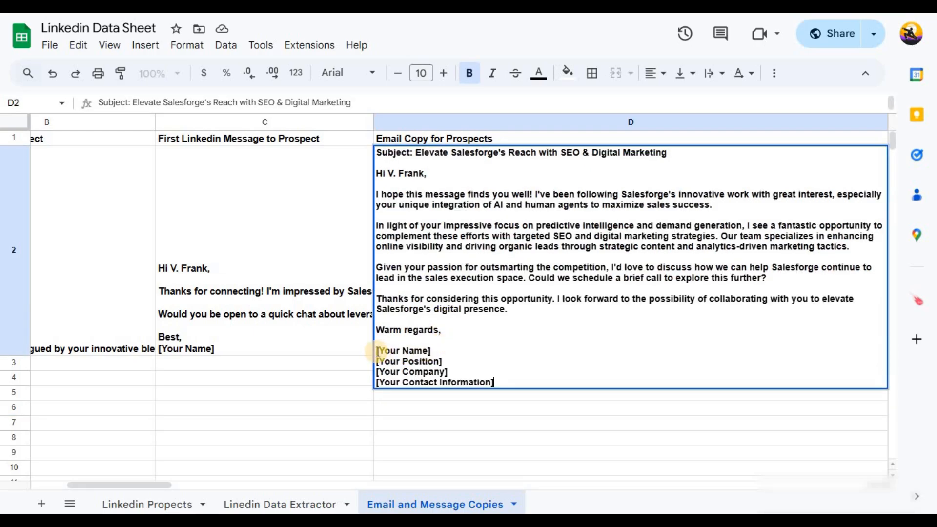
mouse_move(377, 351)
mouse_down()
mouse_move(517, 379)
mouse_move(406, 372)
mouse_move(376, 350)
mouse_up()
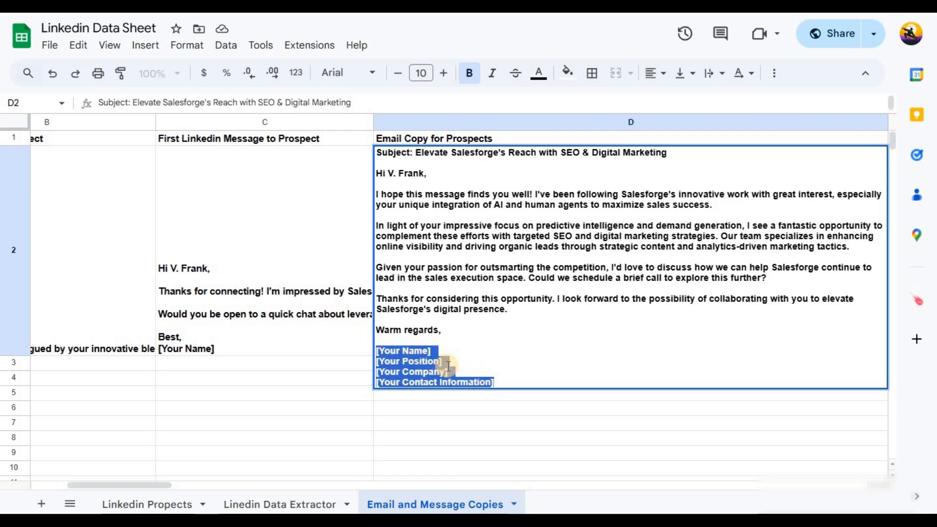
click(488, 366)
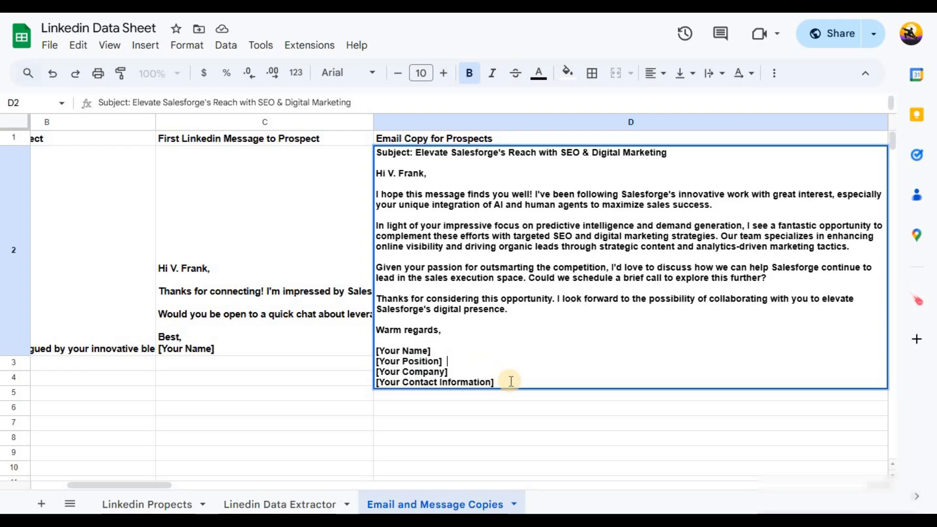
drag(510, 381, 376, 351)
click(343, 396)
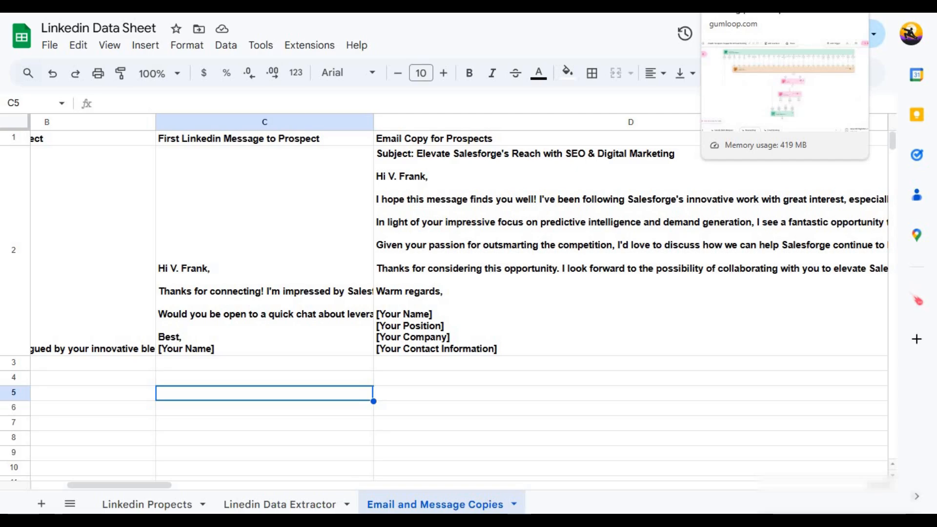
double_click(529, 254)
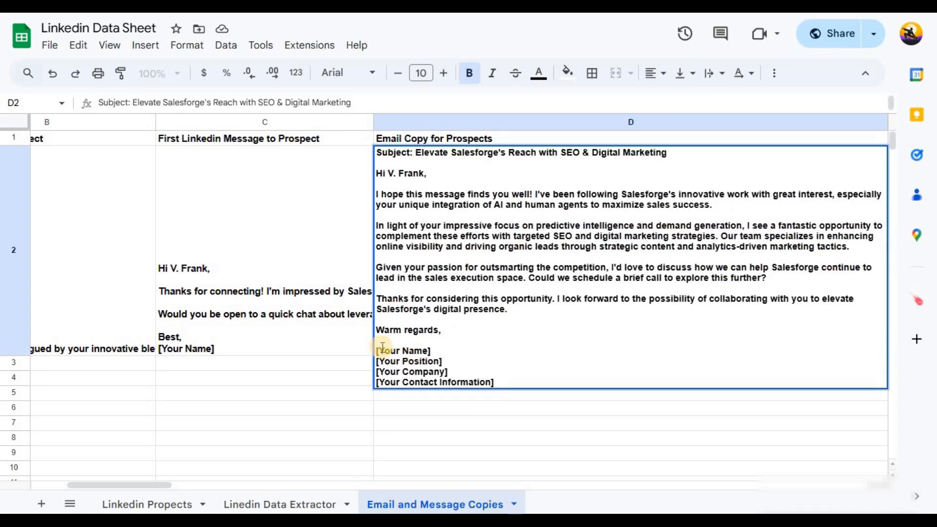
drag(377, 350, 539, 382)
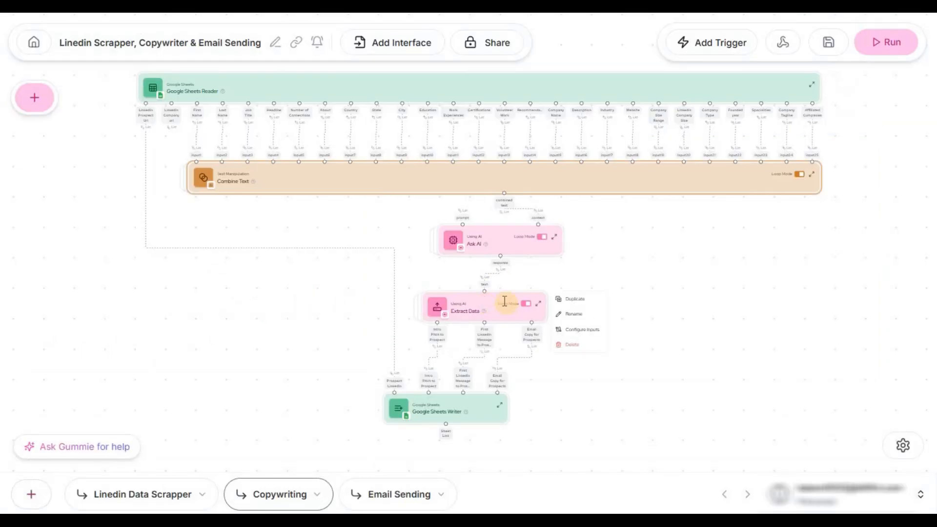
Step: Switch to the Gumloop Copywriting flow, expand the Ask AI node and highlight "Seo and digital Marketing" in its prompt
scroll(504, 301, up, 3)
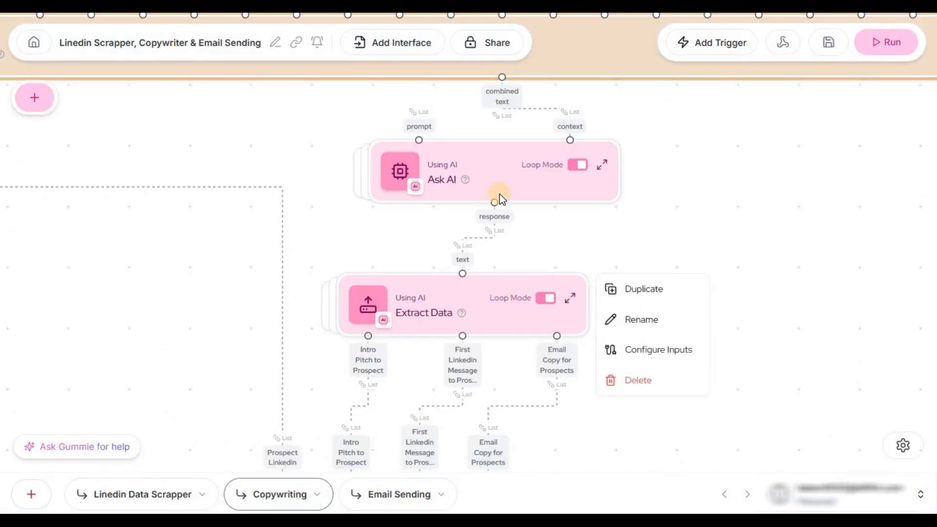
scroll(498, 195, up, 2)
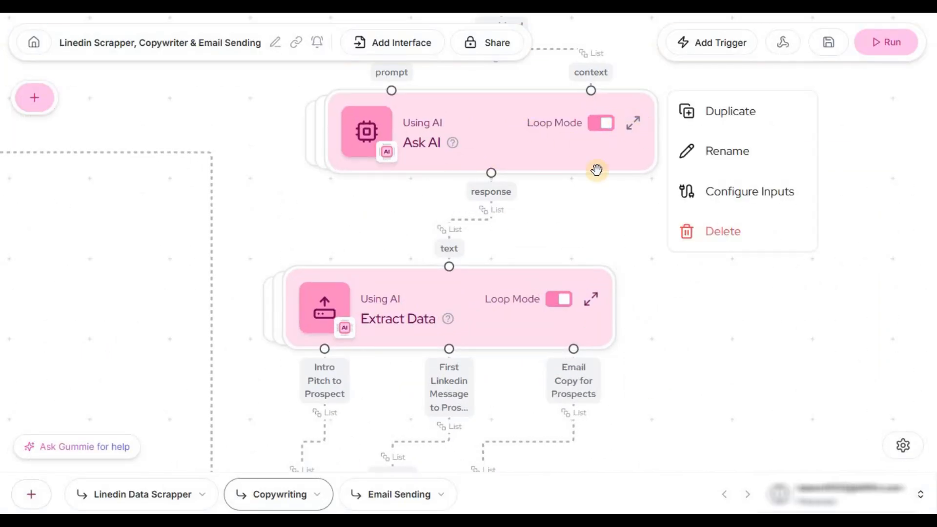
click(634, 125)
click(416, 305)
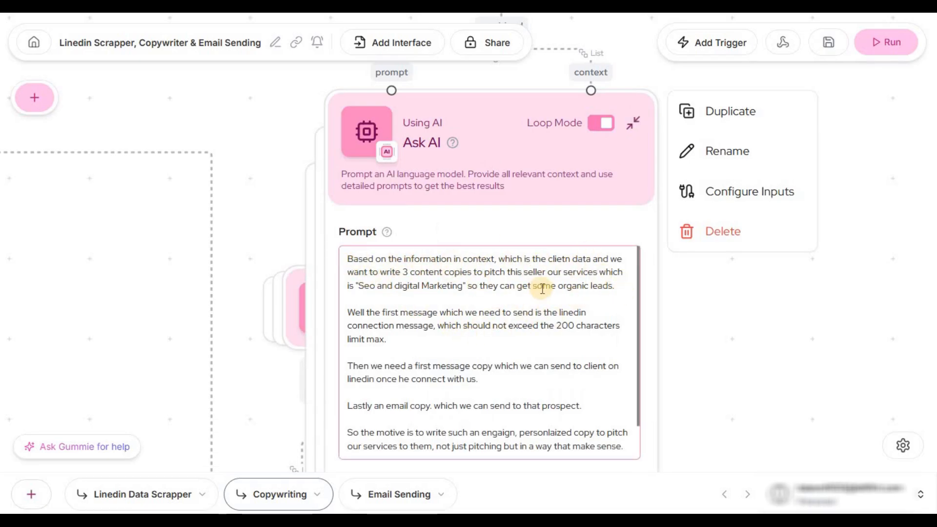
drag(361, 285, 462, 285)
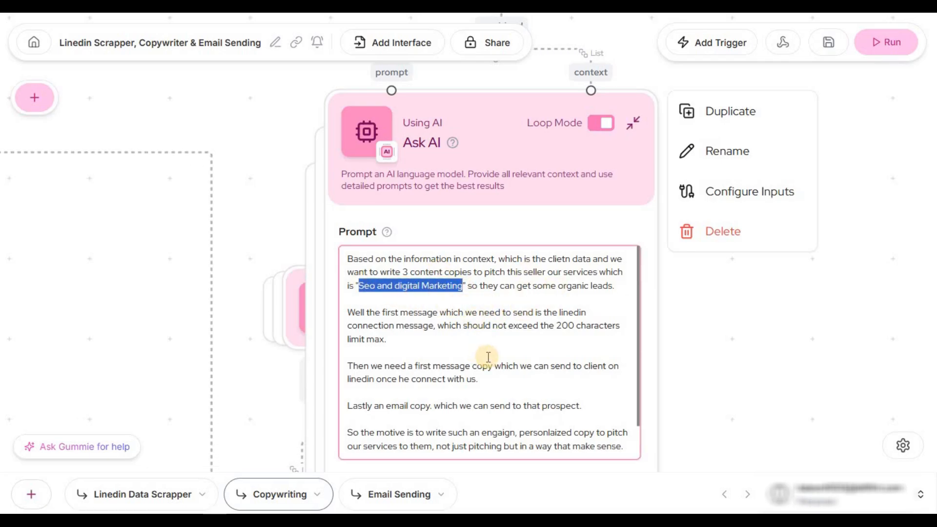
Step: Highlight the prompt's instructions for the Linkedin connection message and its 200-character limit
drag(348, 312, 528, 313)
click(386, 323)
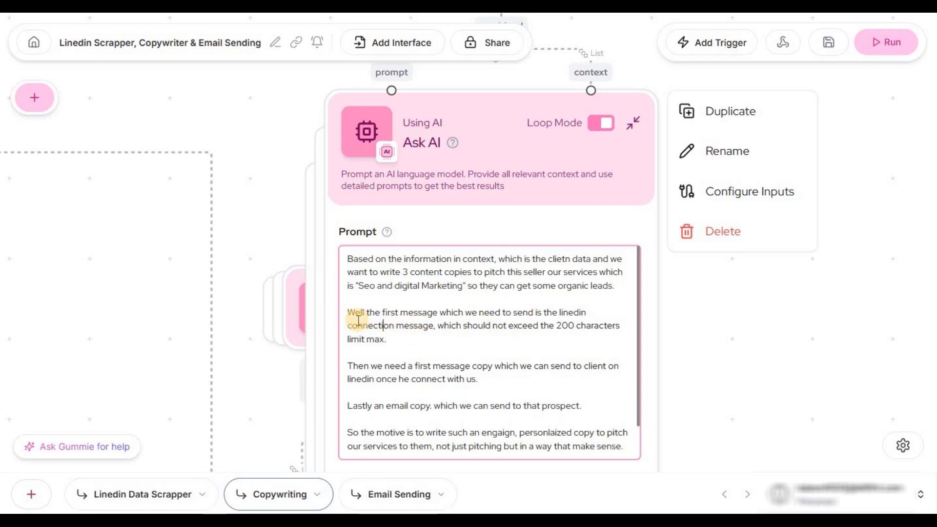
drag(357, 322, 515, 323)
click(532, 326)
drag(586, 325, 549, 326)
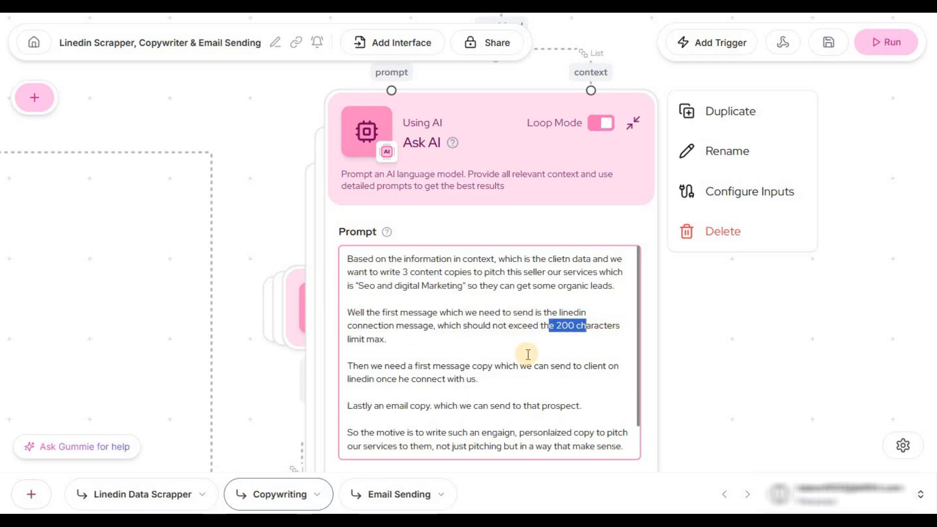
Step: Review the prompt's first message, email copy and personalization instructions, and collapse the Ask AI node
scroll(596, 300, down, 1)
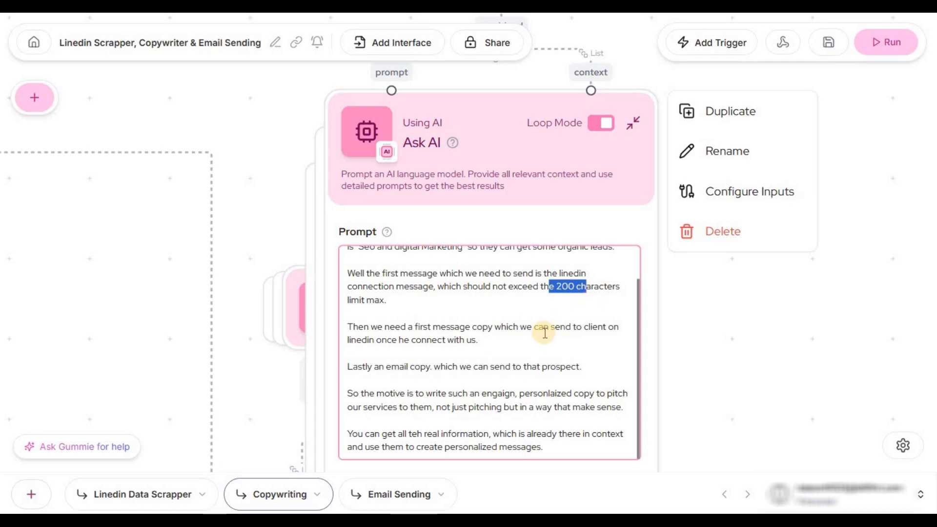
drag(384, 326, 513, 326)
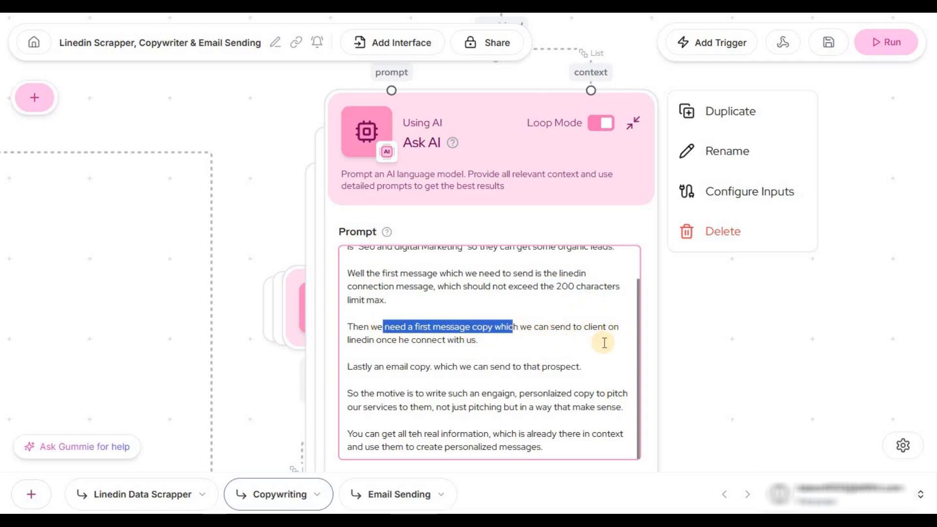
click(526, 342)
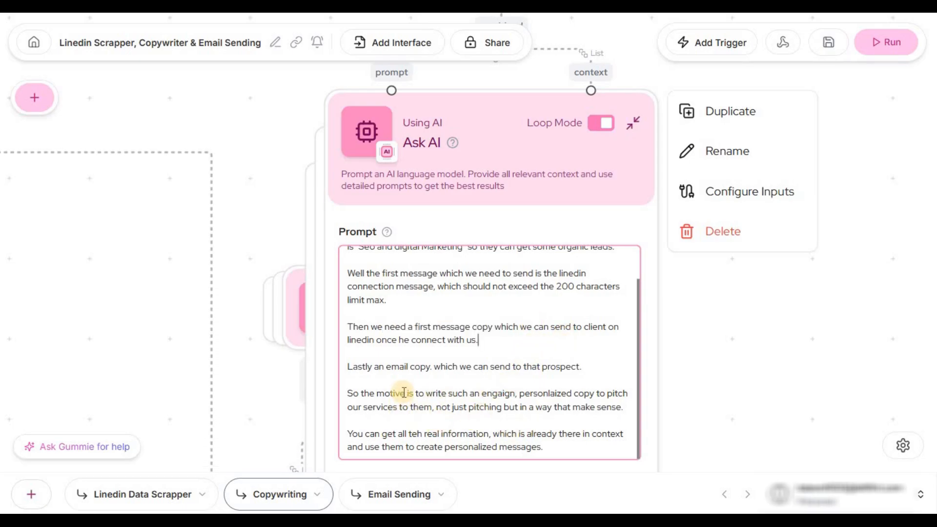
drag(352, 391, 552, 471)
click(542, 434)
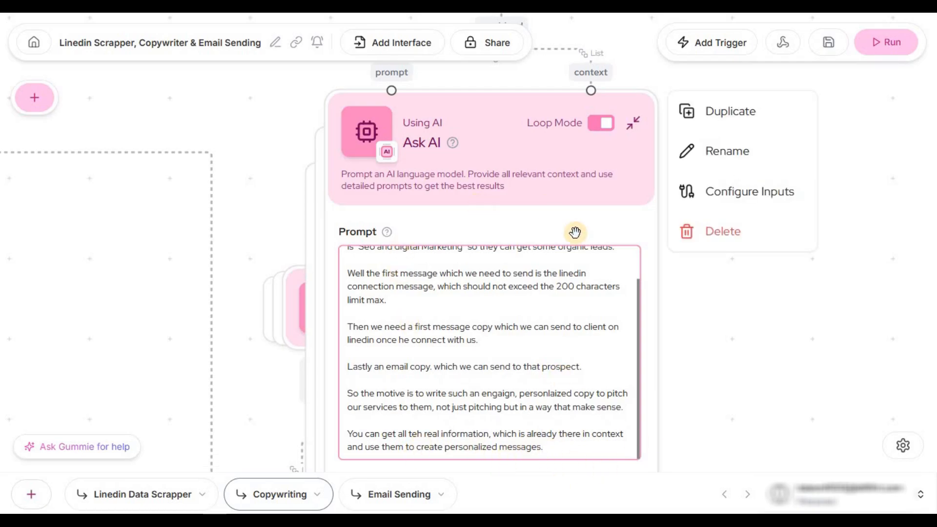
scroll(568, 266, up, 3)
click(633, 123)
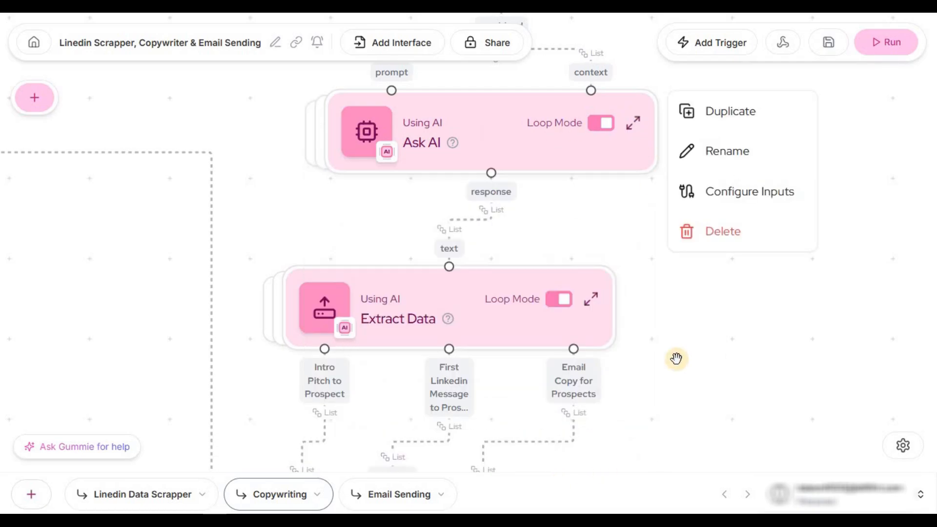
Step: View the whole Copywriting flow, return to the Linkedin Data Sheet and open the First Linkedin Message in C2
scroll(542, 236, down, 8)
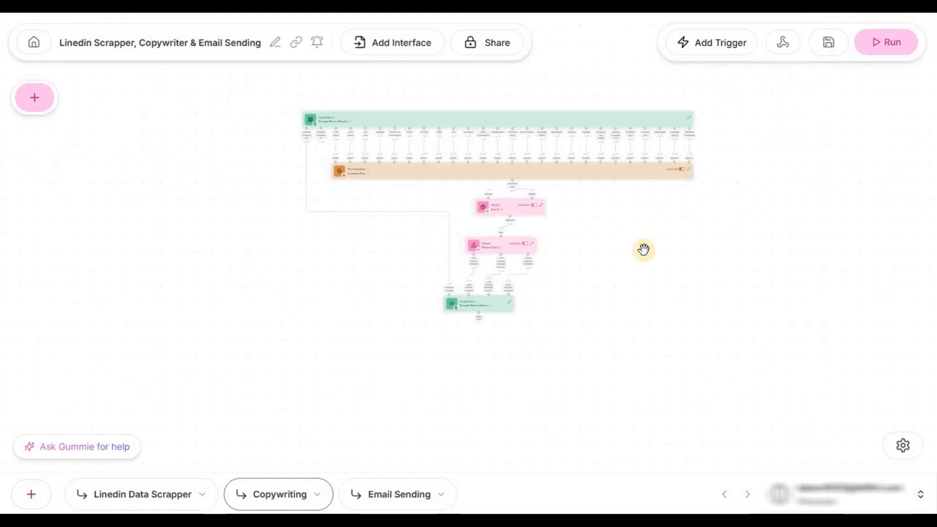
drag(643, 249, 612, 285)
click(826, 43)
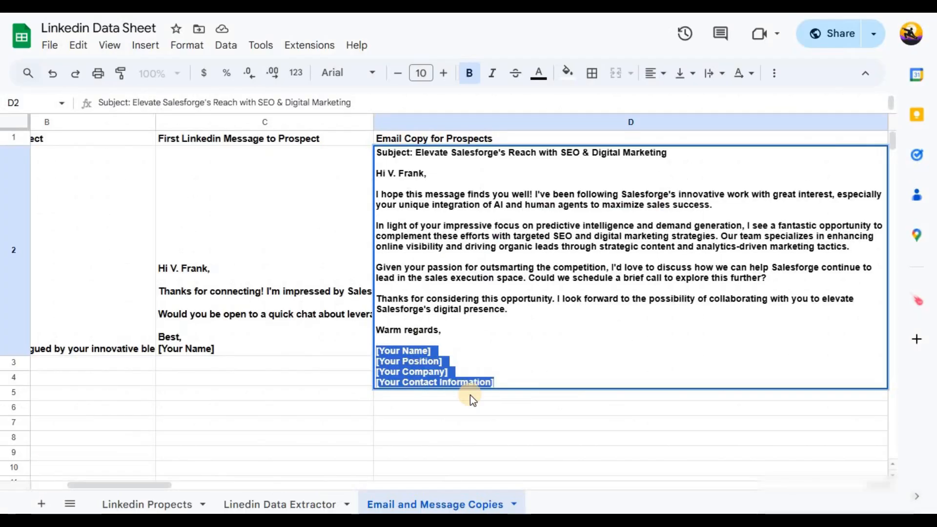
click(529, 445)
click(302, 318)
double_click(303, 318)
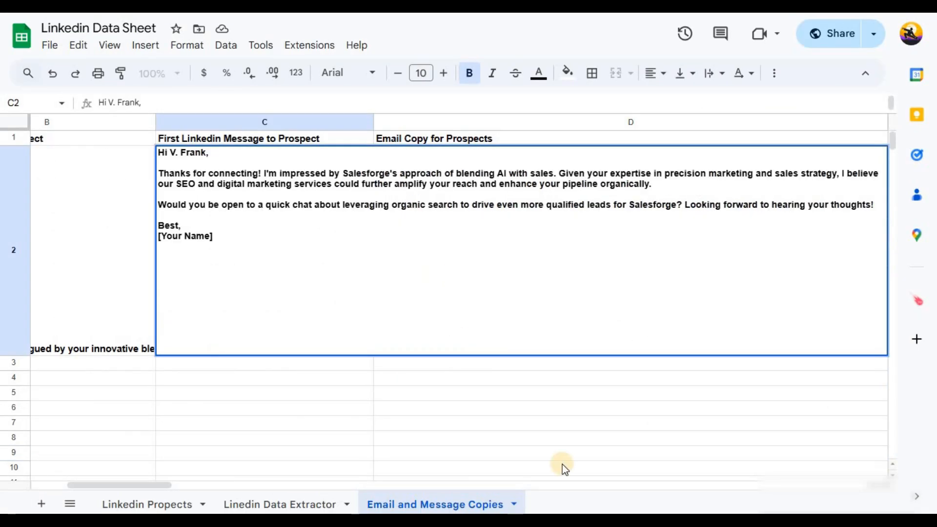
click(560, 466)
Step: Check the Email Address column and the prospect's e-mail in E2
drag(160, 487, 244, 487)
click(421, 335)
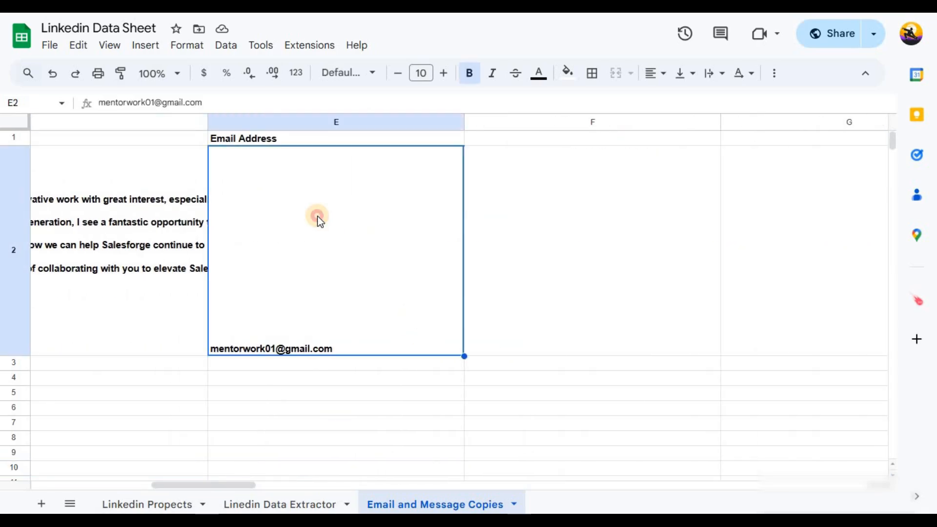
double_click(317, 215)
click(280, 410)
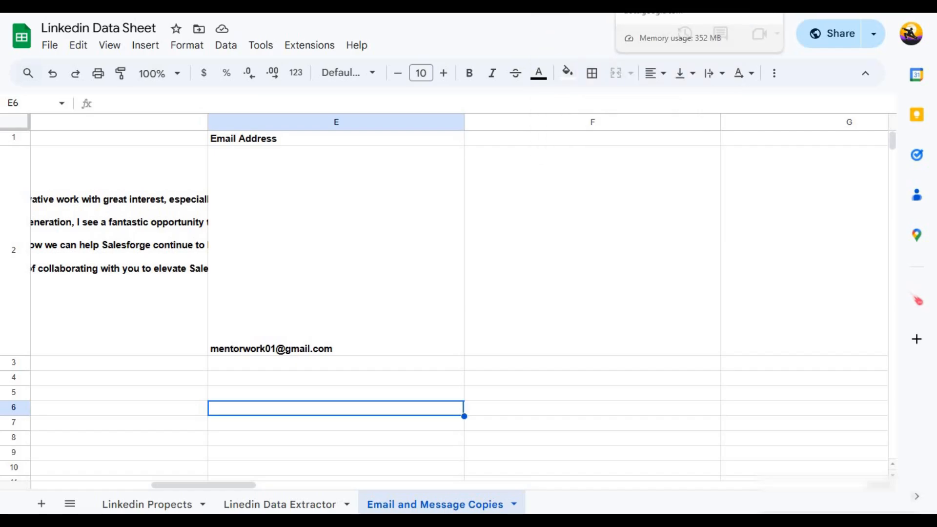
Step: Switch to Gumloop, open the Email Sending flow and inspect the Google Sheets Reader's outputs into Combine Text
click(648, 6)
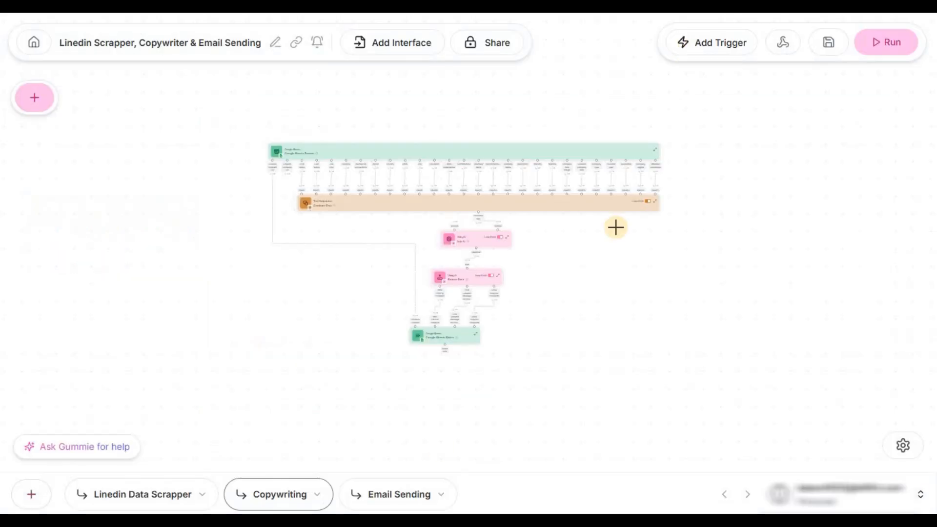
click(405, 496)
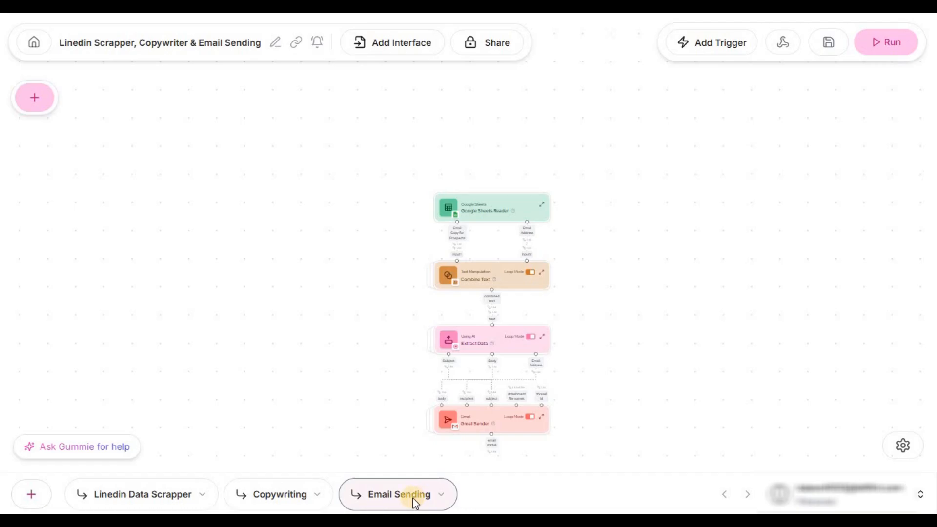
scroll(481, 247, up, 5)
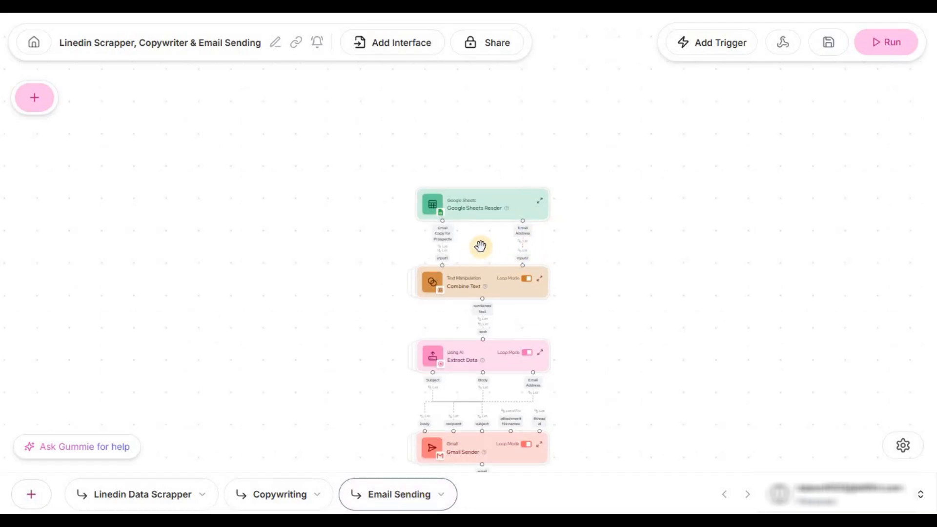
scroll(500, 167, up, 3)
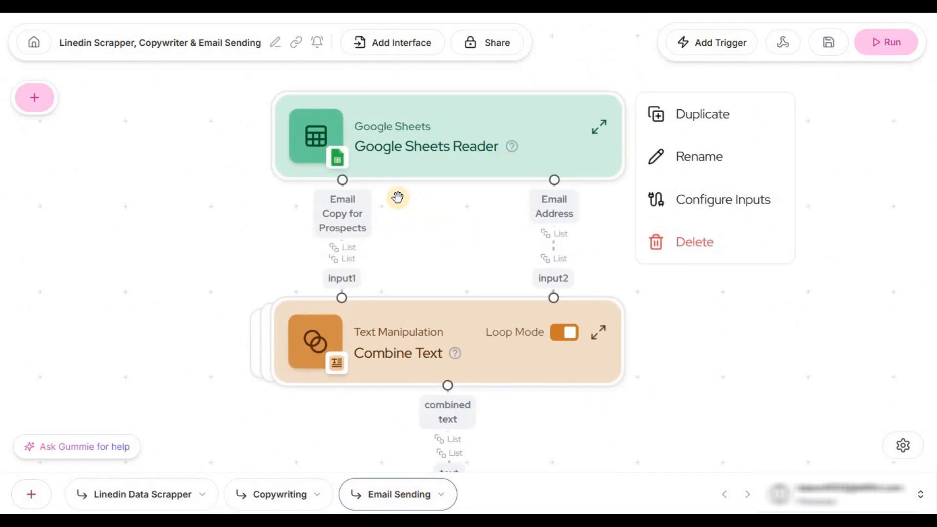
right_click(464, 165)
key(Escape)
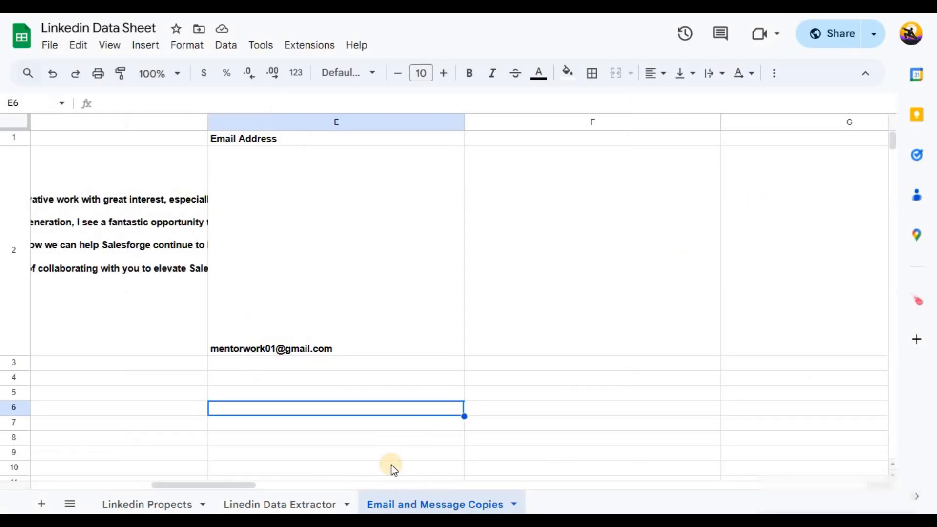
Step: Return to the Linkedin Data Sheet and point out the Email Address in E2 and the Email Copy for Prospects in D2
drag(212, 485, 160, 478)
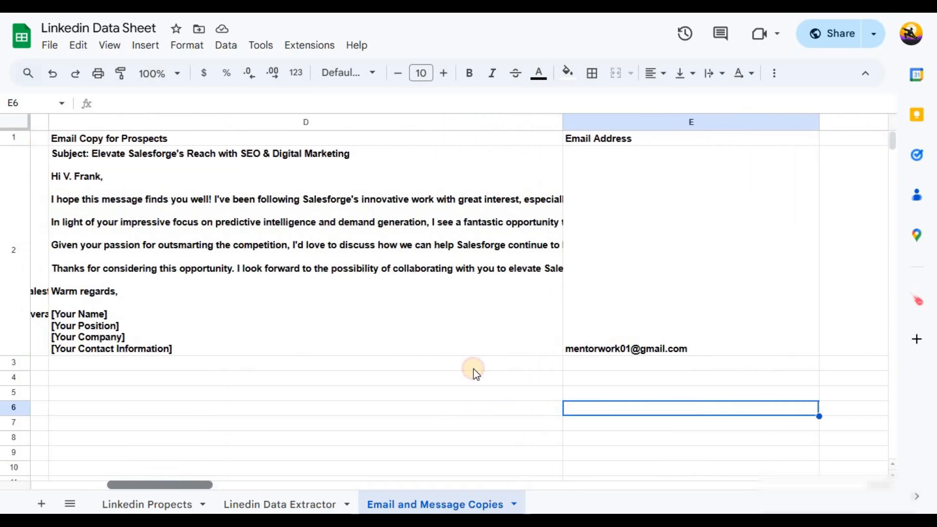
click(613, 294)
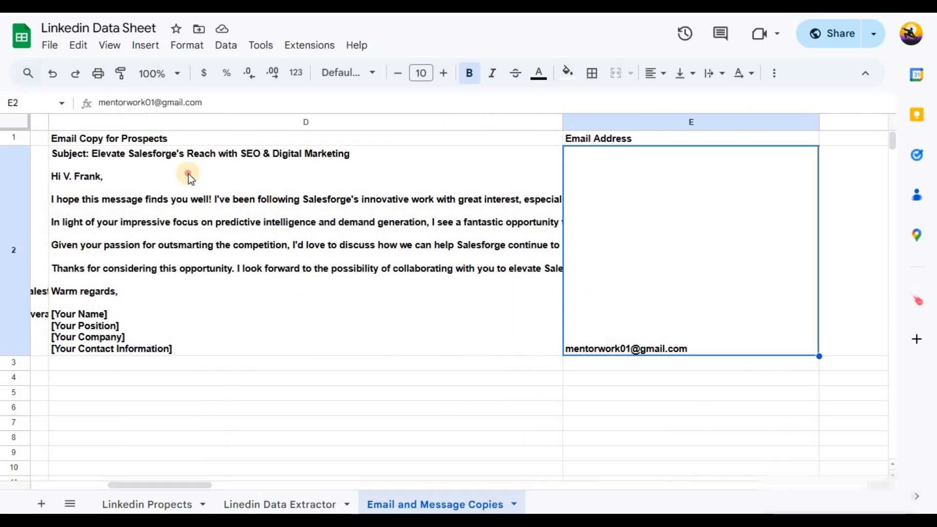
click(188, 174)
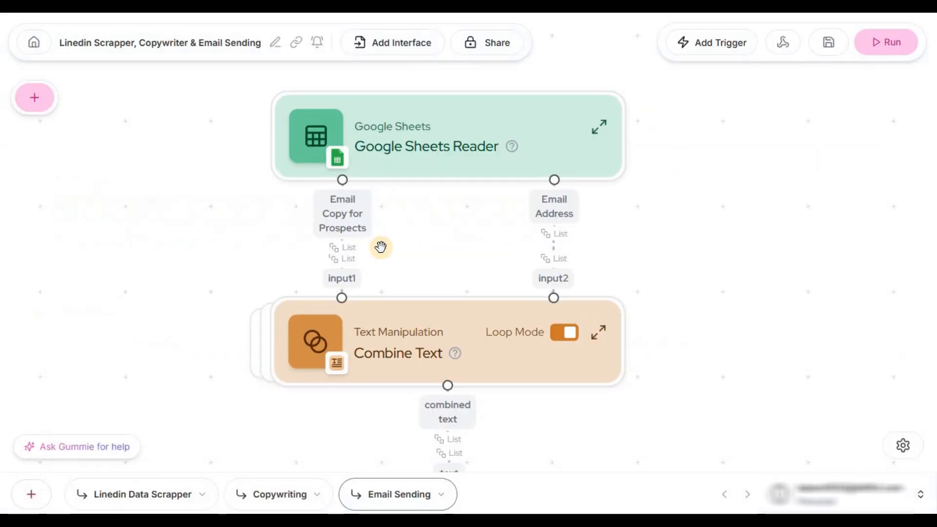
Step: Switch back to Gumloop, expand Email Sending's Google Sheets Reader and review its selected sheet, sheet name and columns
click(387, 134)
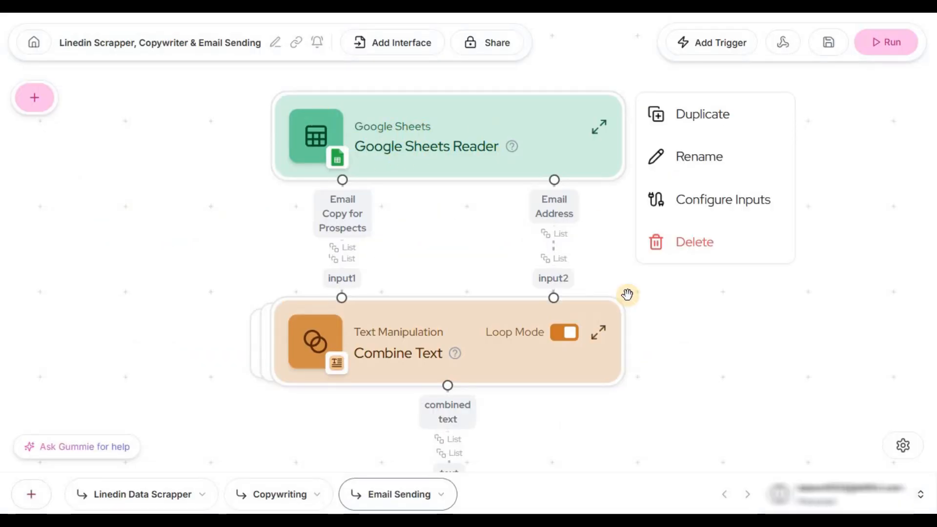
drag(728, 372, 734, 340)
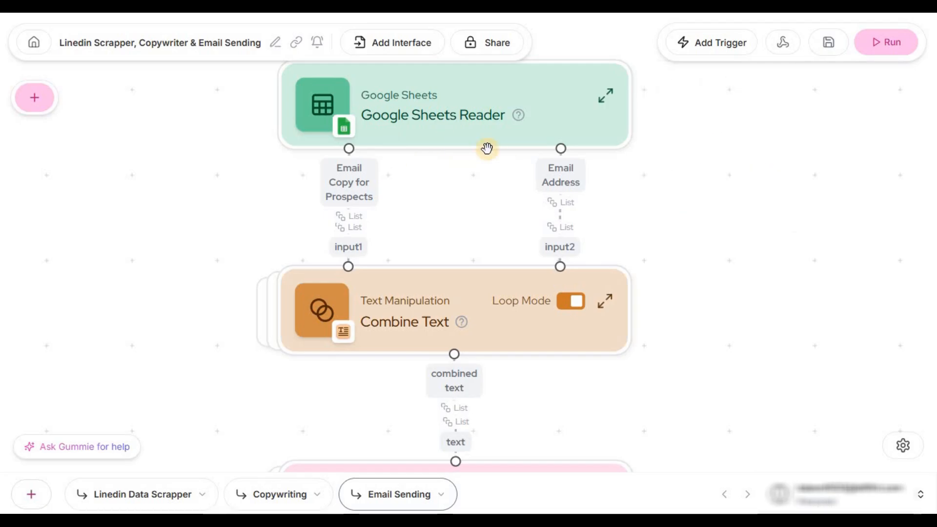
mouse_move(569, 105)
click(605, 103)
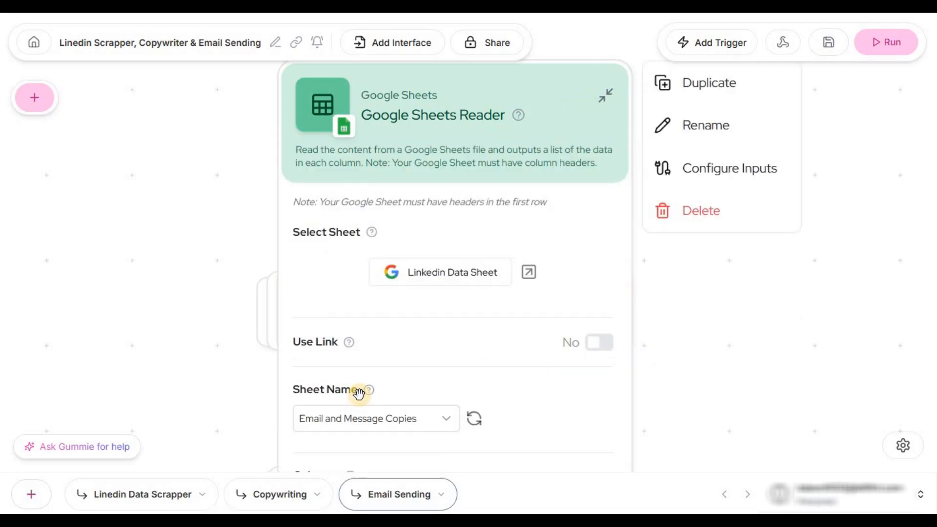
scroll(439, 400, down, 3)
scroll(425, 328, down, 4)
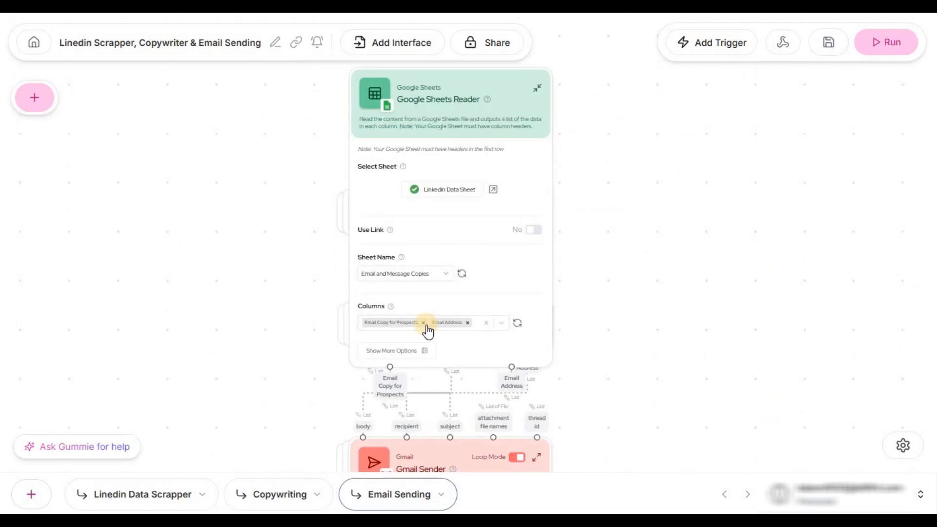
Step: Look at the other available columns in the Google Sheets Reader without changing the selection, and collapse the node
scroll(508, 307, up, 5)
click(512, 309)
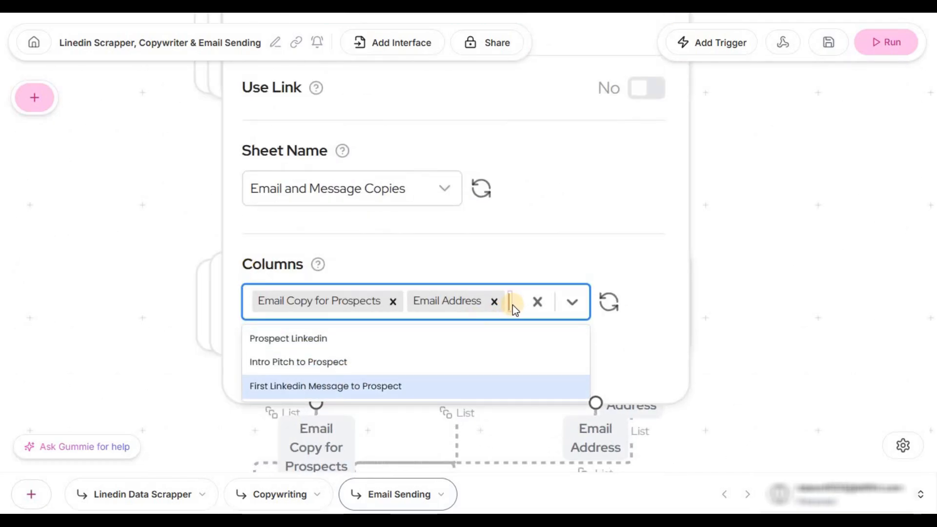
click(689, 241)
scroll(774, 218, up, 4)
scroll(774, 219, up, 3)
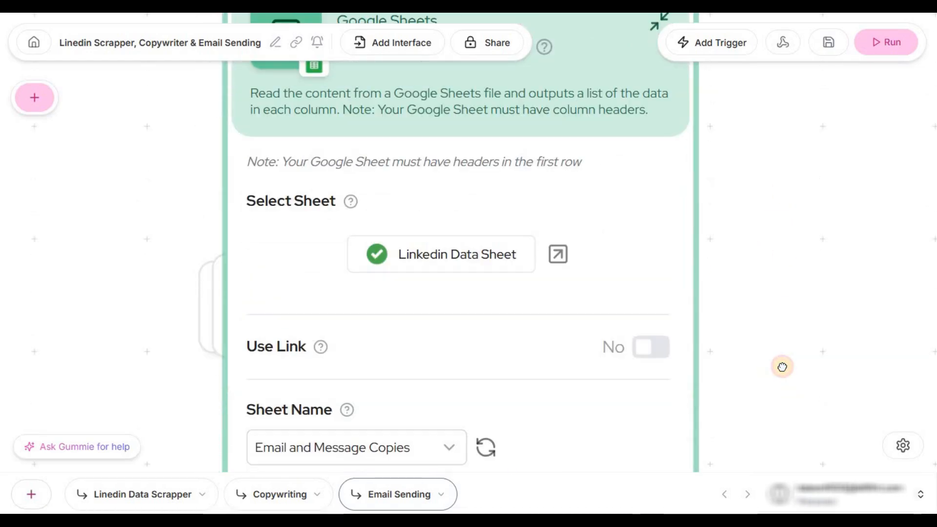
click(657, 138)
Step: Inspect the Reader's Email Copy for Prospects and Email Address outputs feeding Combine Text
scroll(738, 225, down, 3)
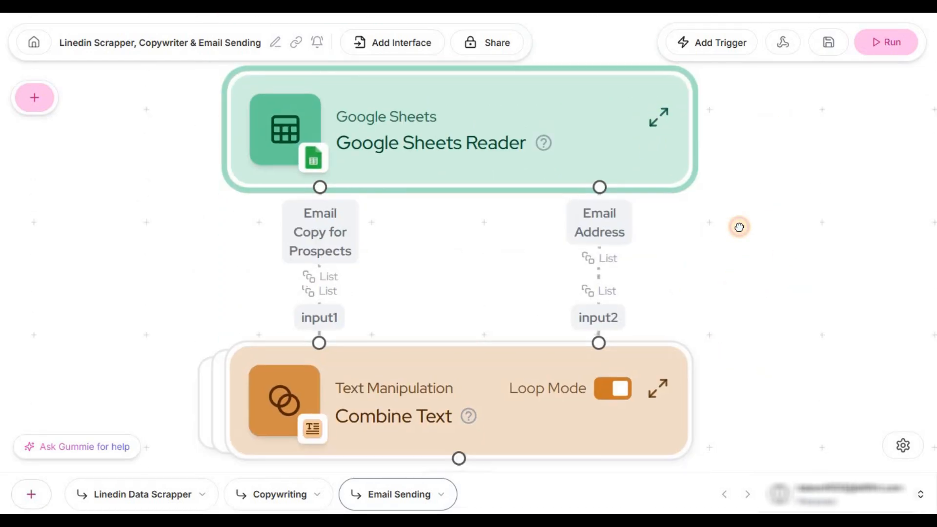
scroll(321, 123, down, 2)
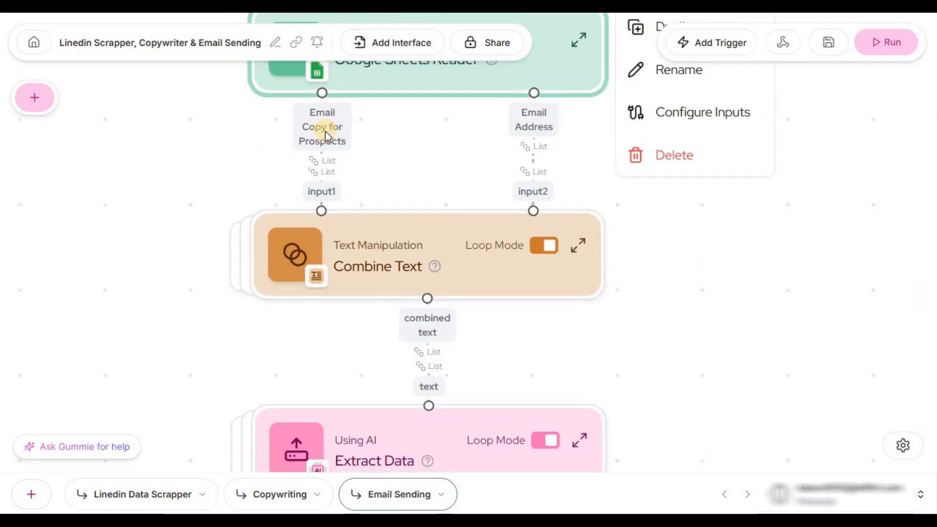
click(561, 366)
drag(665, 267, 684, 367)
click(335, 152)
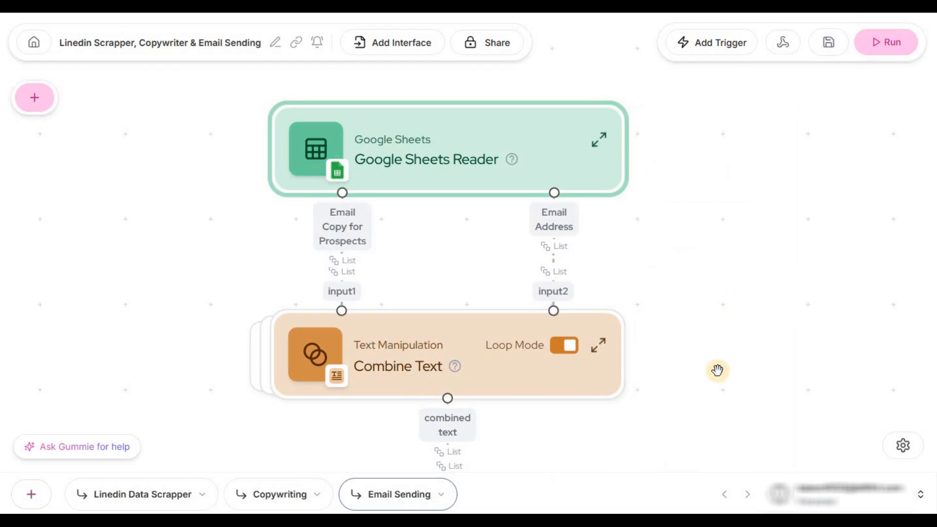
Step: Follow the Email Sending flow from Combine Text through Extract Data to the Gmail Sender and examine its inputs
drag(709, 366, 704, 137)
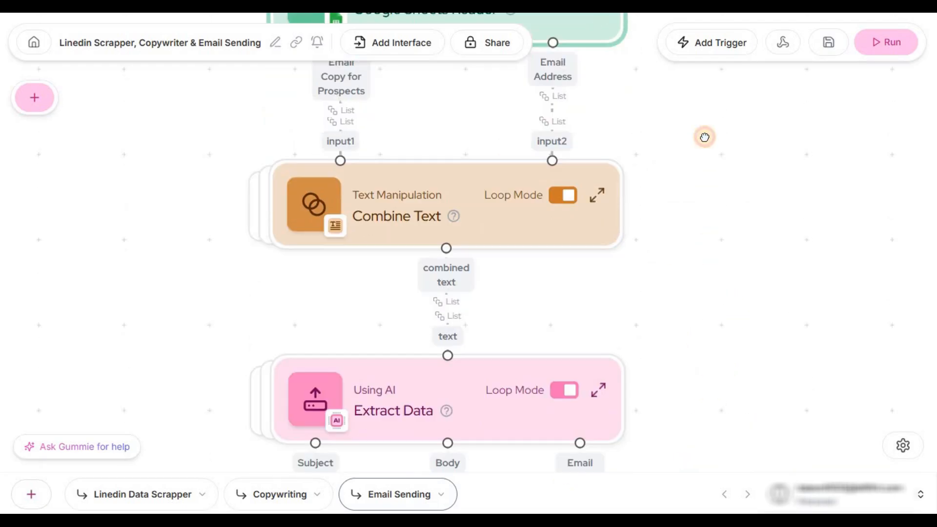
drag(710, 307, 732, 140)
drag(692, 328, 692, 196)
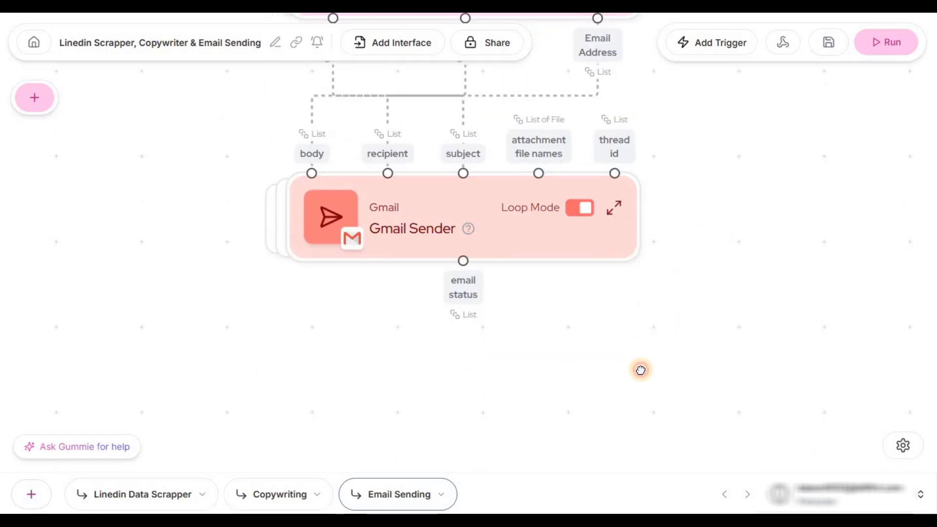
drag(641, 371, 627, 413)
mouse_move(433, 318)
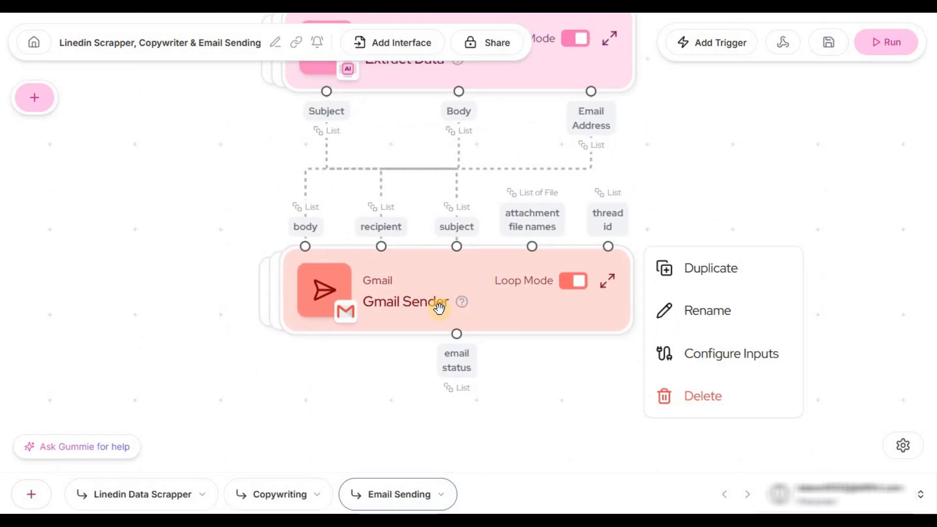
scroll(507, 306, up, 2)
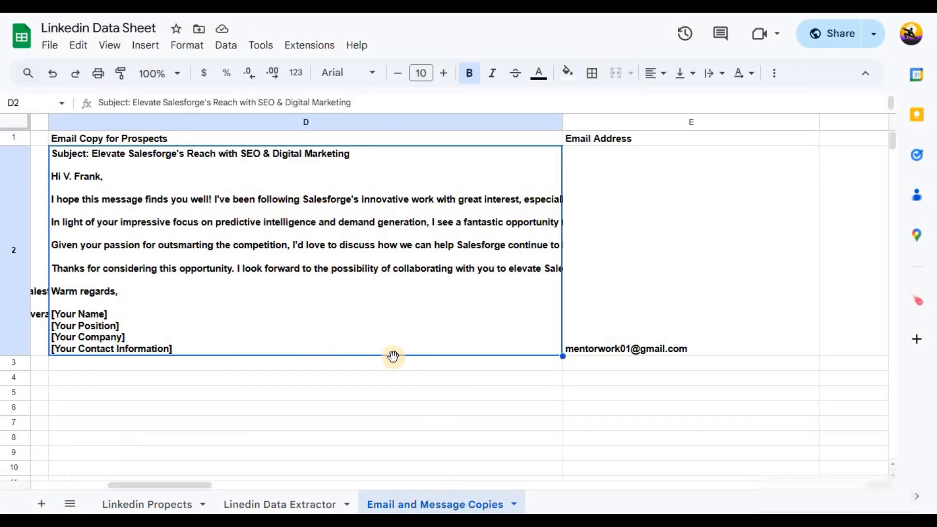
Step: In the Linkedin Data Sheet, open E2 and highlight the prospect's e-mail address, leaving the cell unchanged
click(522, 379)
scroll(727, 332, down, 2)
scroll(727, 332, up, 2)
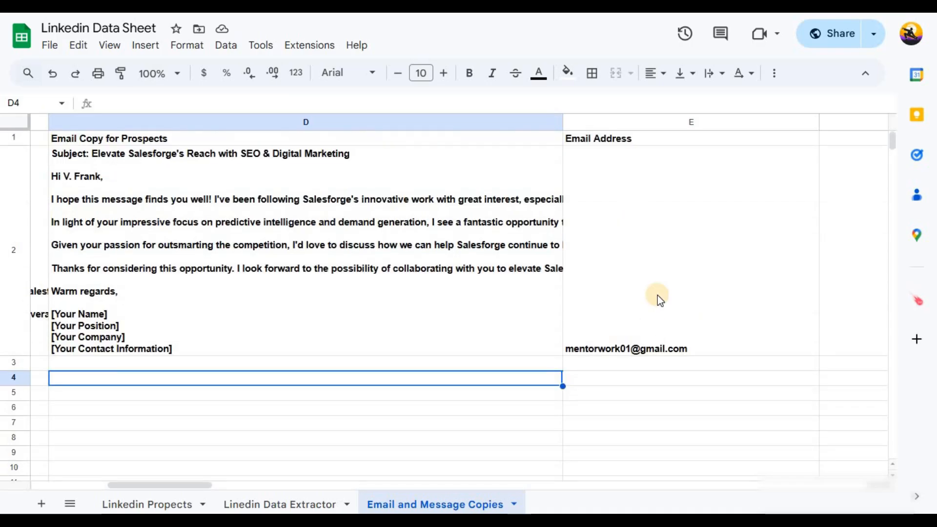
click(663, 232)
double_click(662, 233)
drag(693, 151, 566, 151)
click(577, 396)
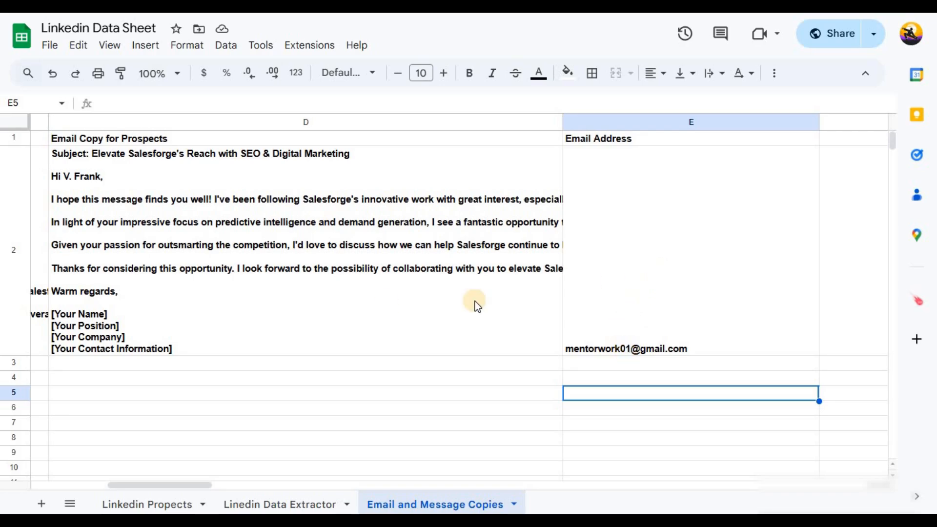
Step: Open the email copy in D2, highlight its subject line, body and signature placeholders, and leave the cell unchanged
double_click(268, 299)
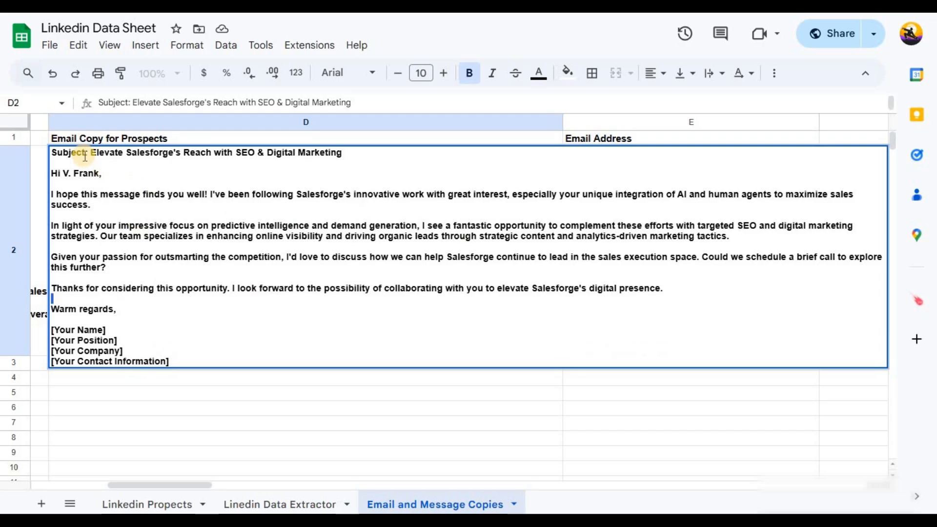
drag(54, 154, 312, 331)
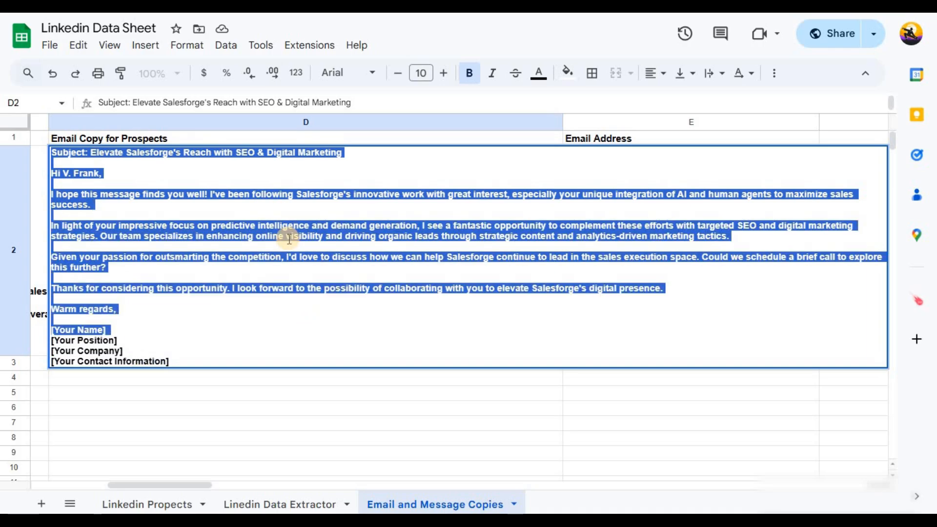
click(285, 236)
drag(262, 162, 52, 153)
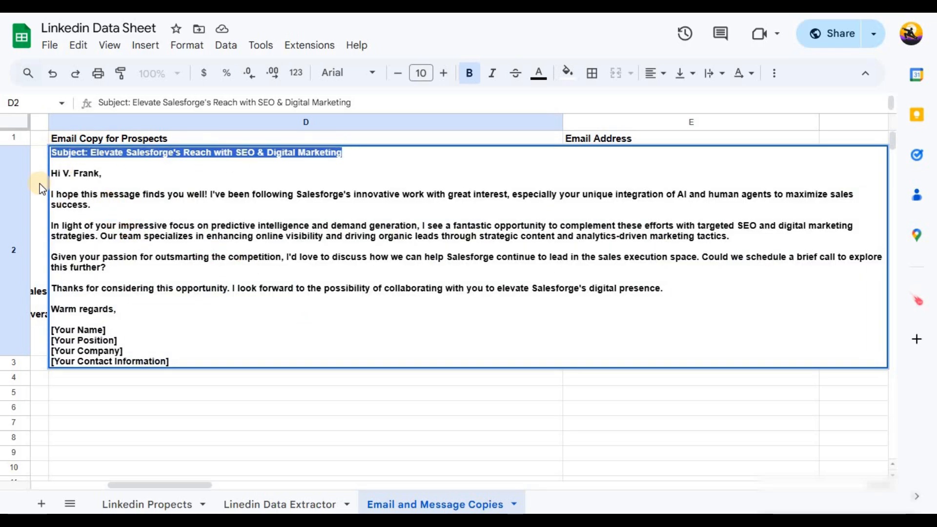
drag(58, 175, 135, 310)
drag(172, 360, 53, 330)
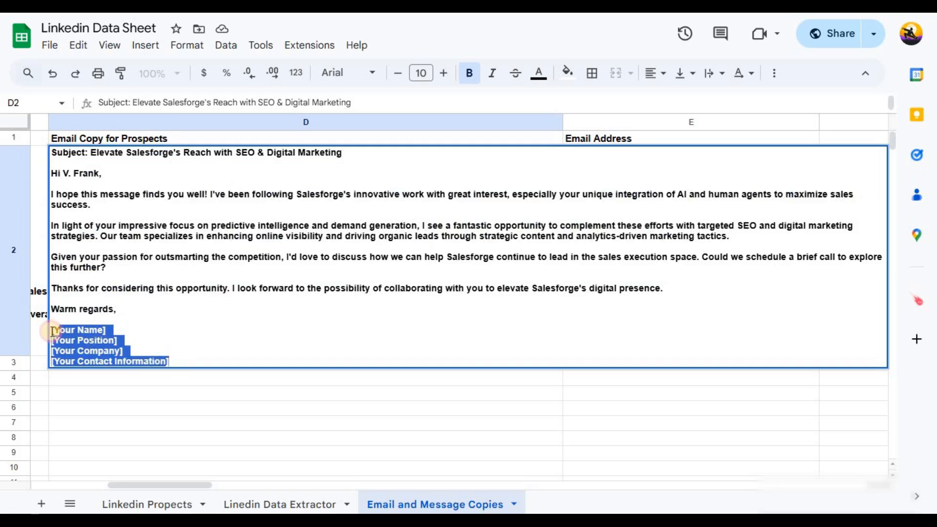
click(498, 414)
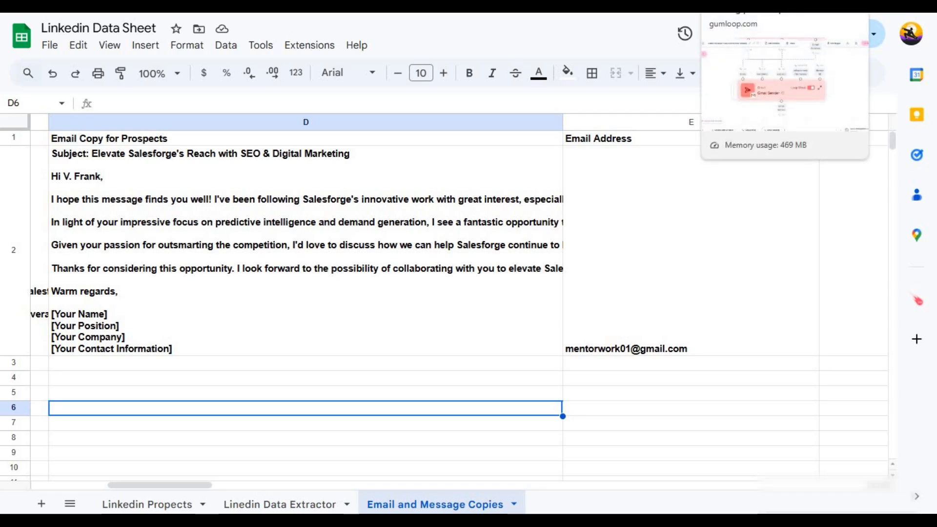
Step: Switch back to Gumloop and review the whole Email Sending flow, from the Gmail Sender up to the Google Sheets Reader
click(747, 4)
scroll(359, 263, down, 5)
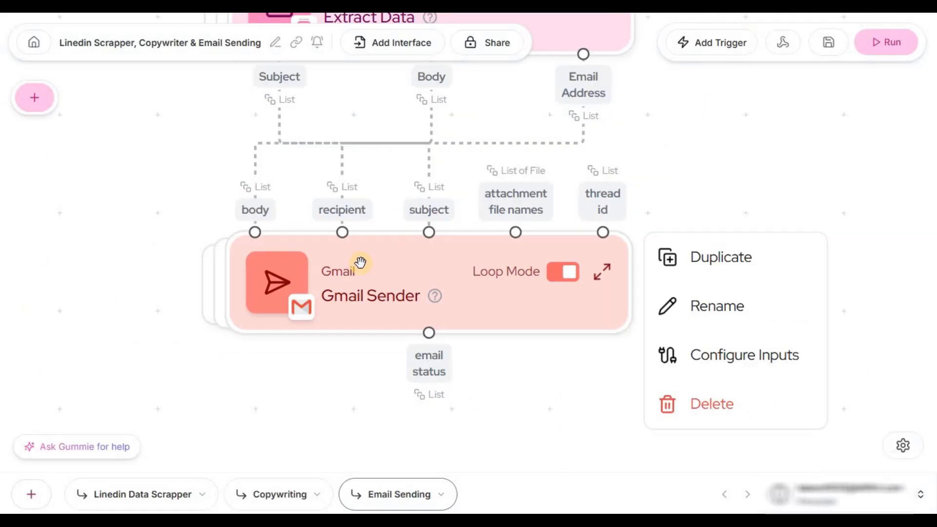
scroll(581, 204, down, 3)
drag(594, 159, 580, 288)
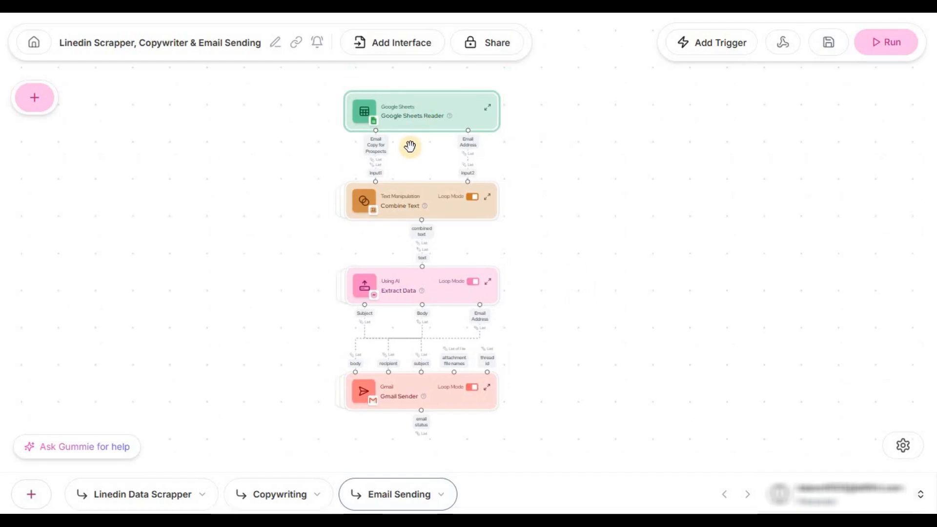
scroll(410, 147, up, 5)
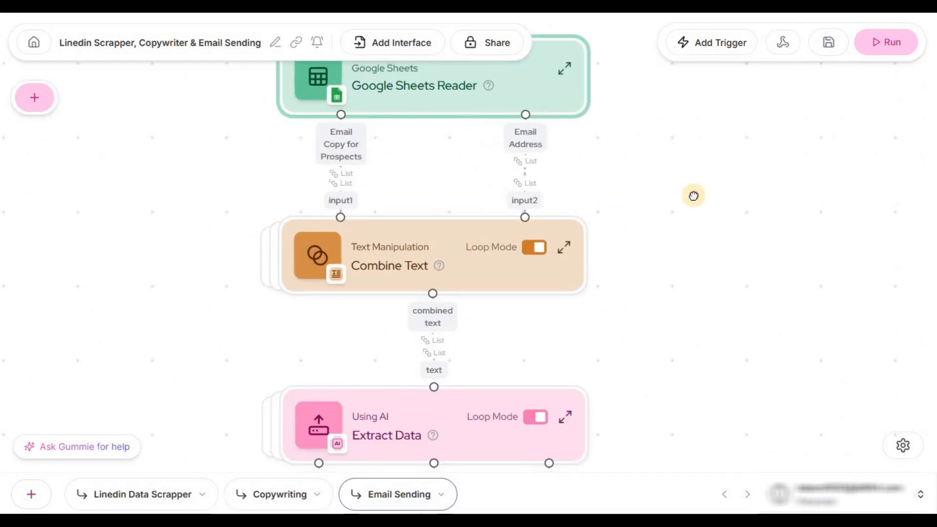
Step: Trace the Google Sheets Reader's two outputs to input1 and input2 of Combine Text
click(429, 211)
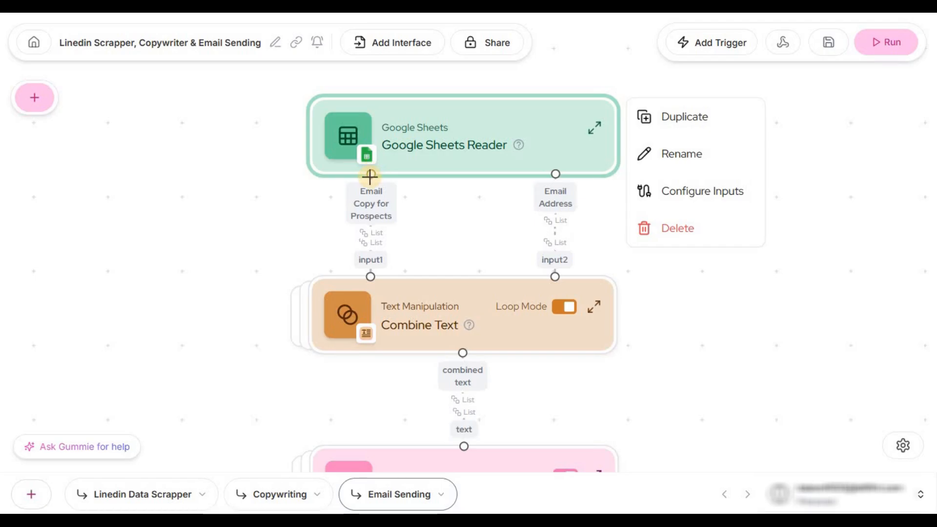
scroll(366, 169, down, 3)
scroll(389, 224, up, 3)
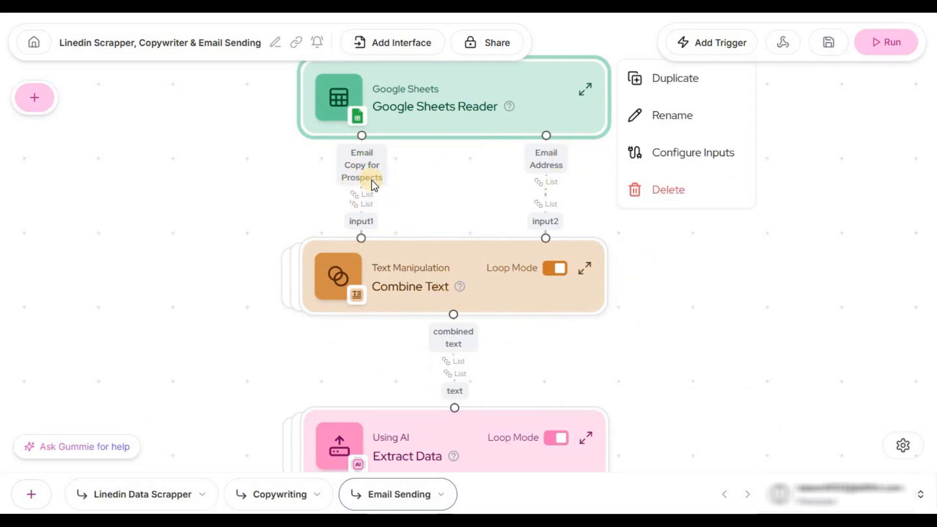
mouse_move(584, 275)
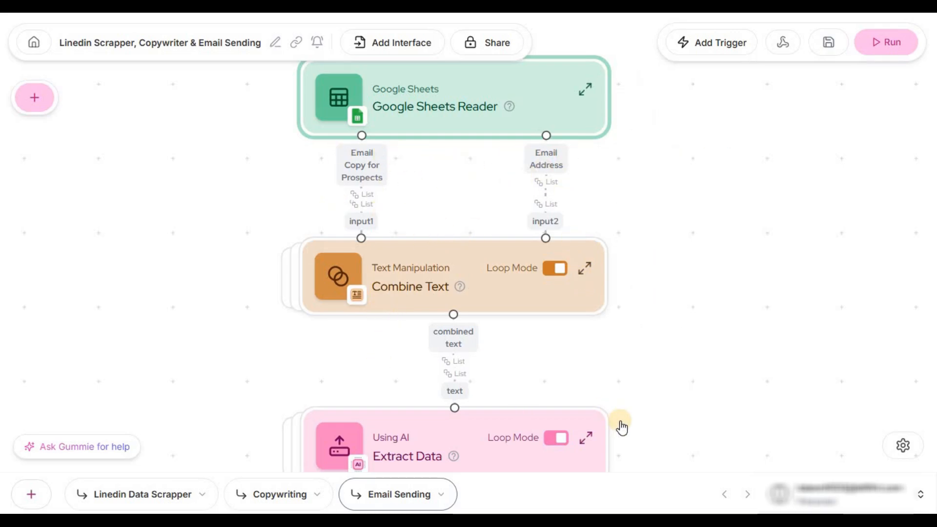
Step: Expand Combine Text, move it aside to review its Format field, collapse it and put it back above Extract Data
click(585, 269)
scroll(702, 240, down, 2)
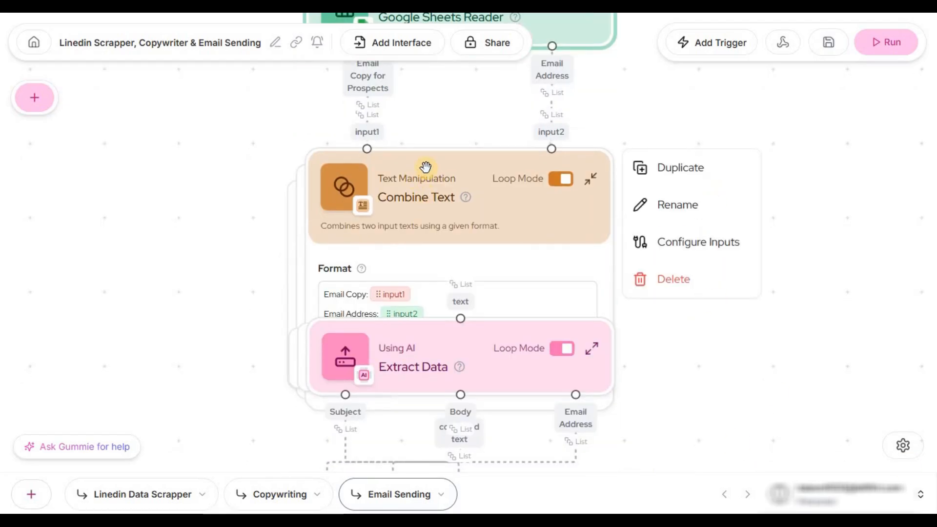
drag(425, 166, 593, 127)
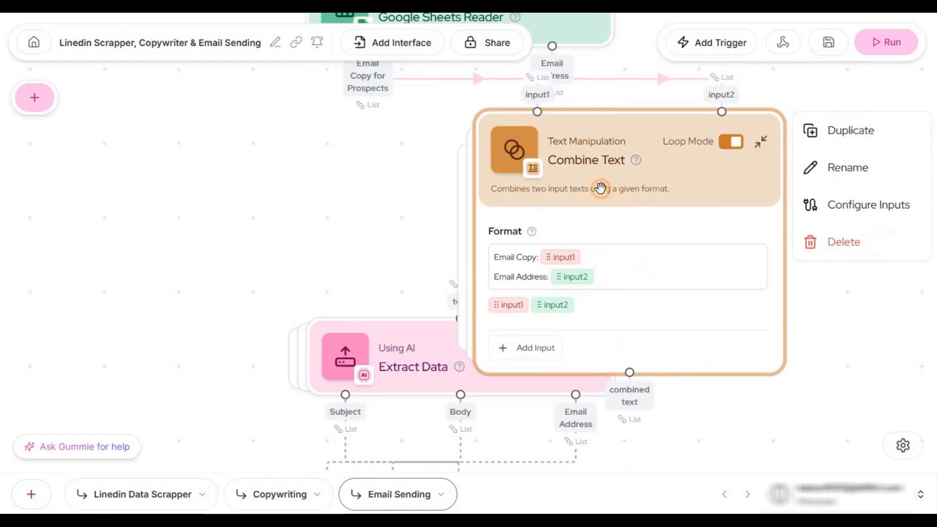
click(509, 263)
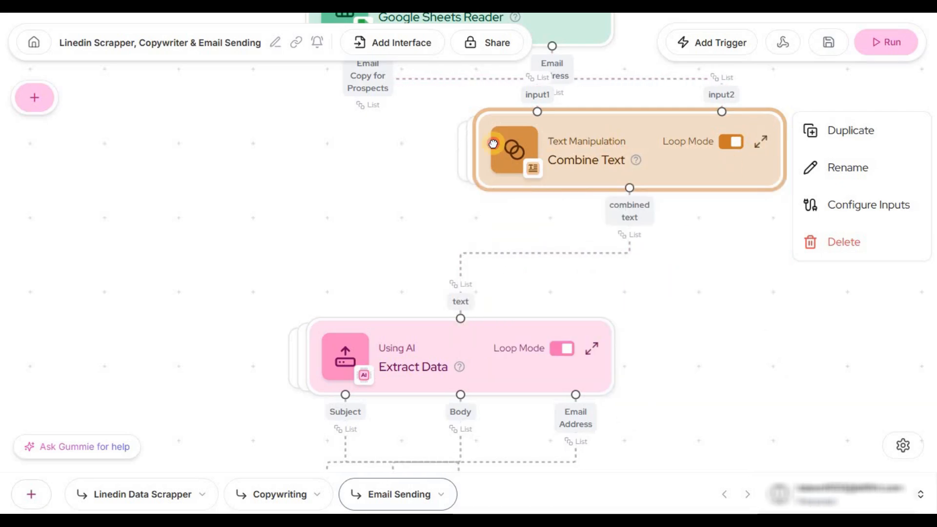
drag(621, 163, 439, 176)
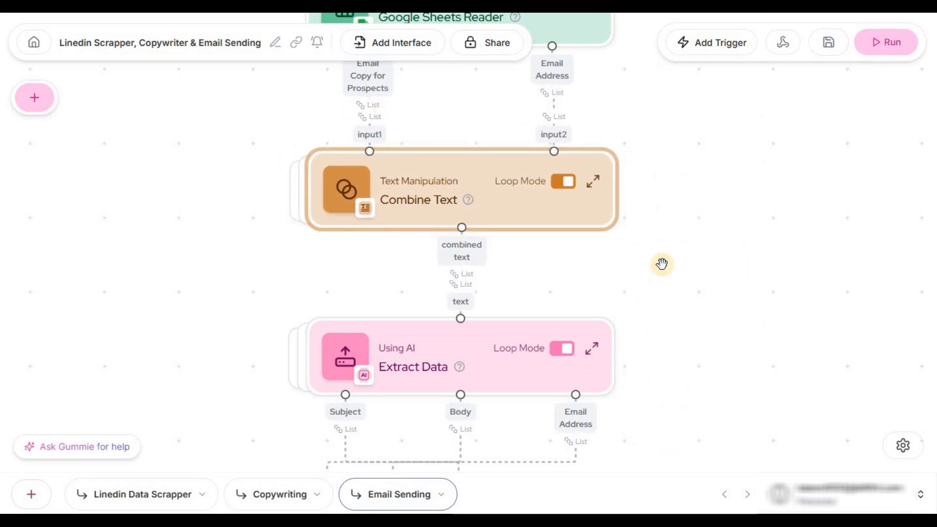
Step: Examine the Extract Data node's combined text input and its Subject, Body and Email Address outputs
scroll(661, 264, down, 2)
scroll(405, 244, down, 3)
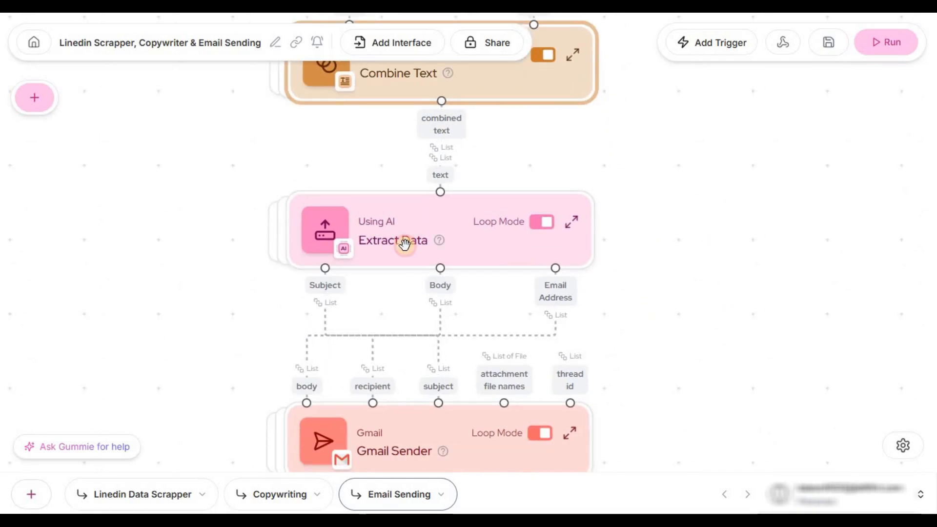
mouse_move(439, 238)
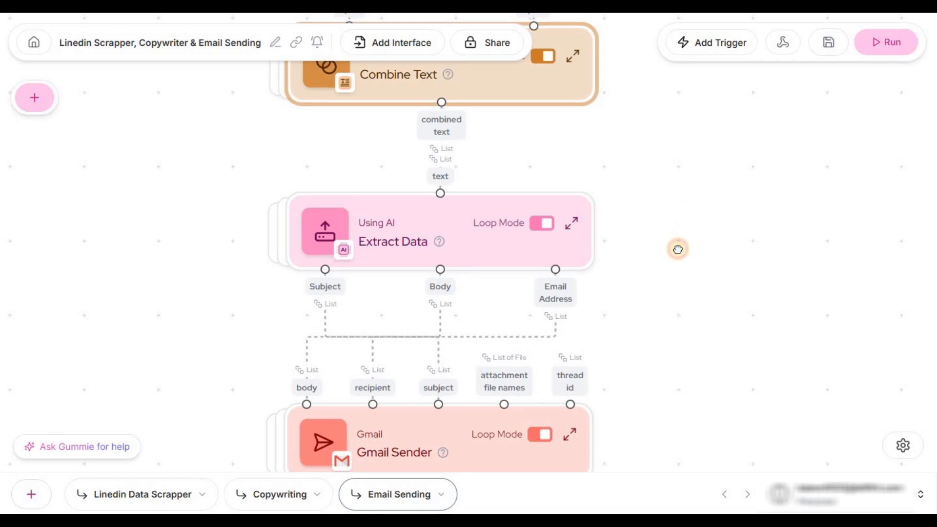
scroll(676, 248, up, 1)
mouse_move(312, 324)
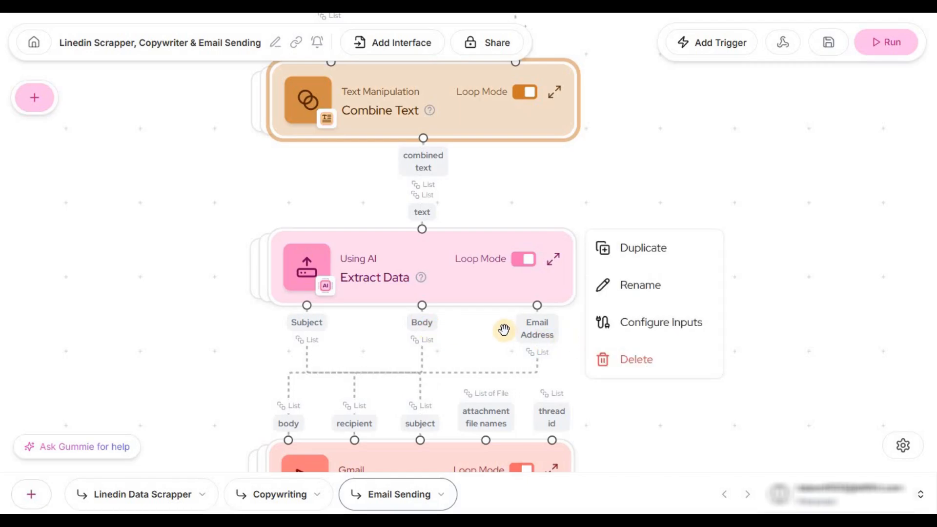
Step: Compare Extract Data's outputs with the Gmail Sender's inputs and trace the Email Address back to the Google Sheets Reader
scroll(652, 309, down, 3)
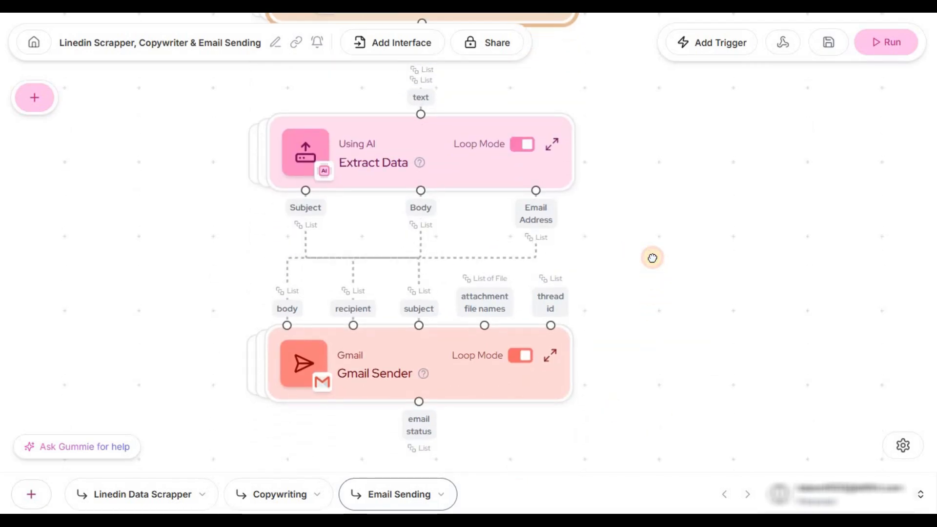
scroll(671, 264, up, 5)
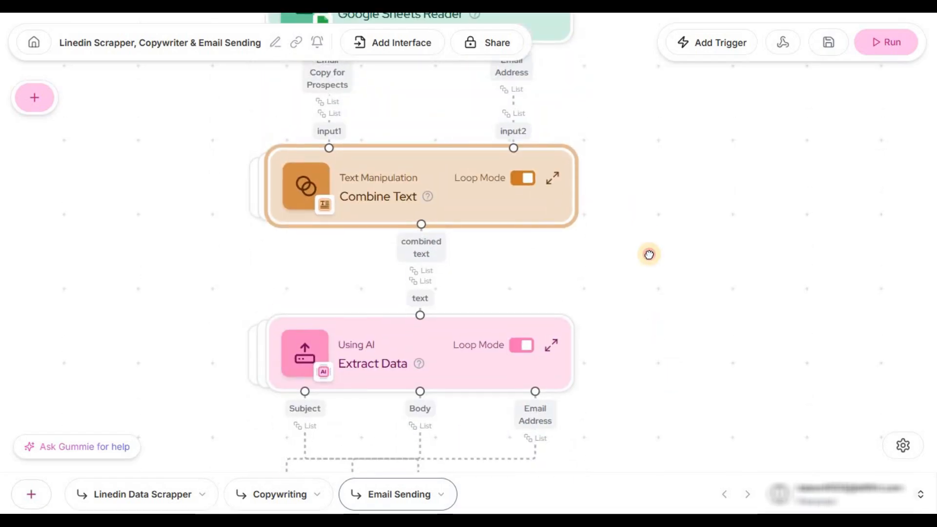
scroll(619, 263, down, 3)
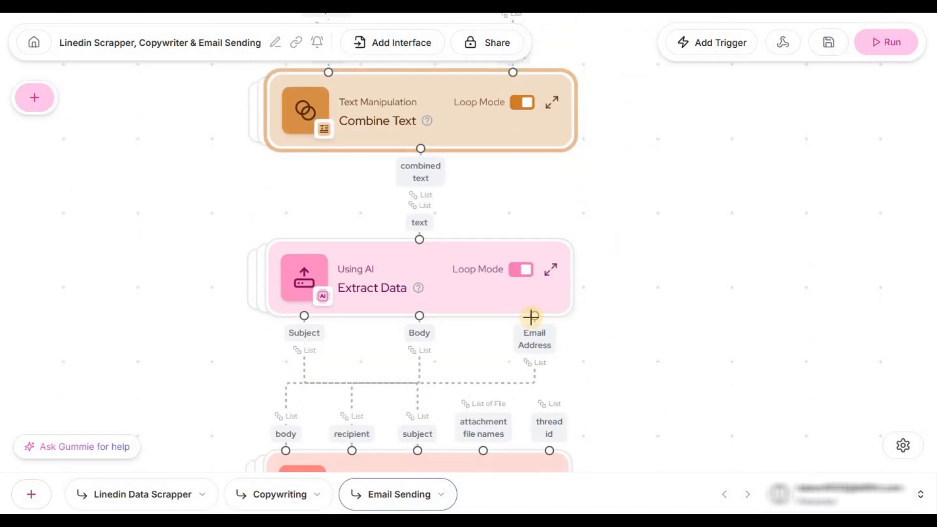
mouse_move(536, 313)
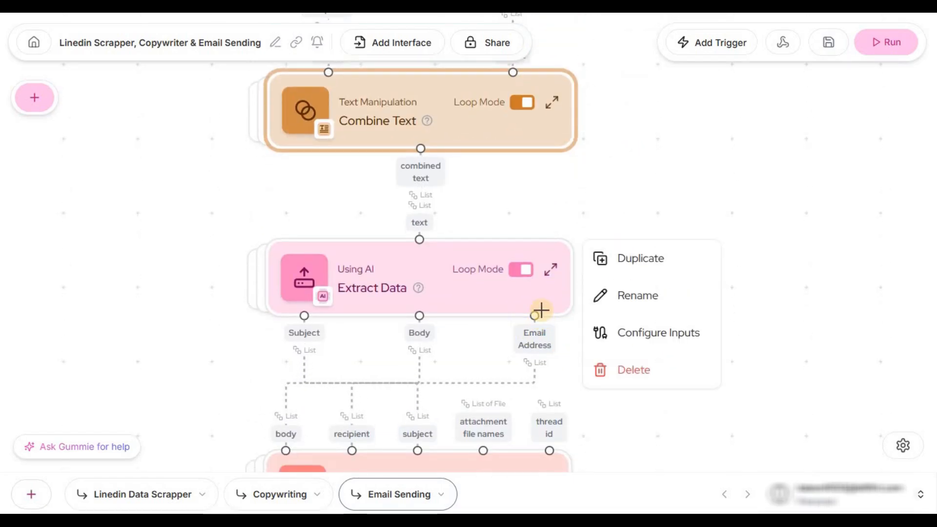
scroll(683, 278, up, 2)
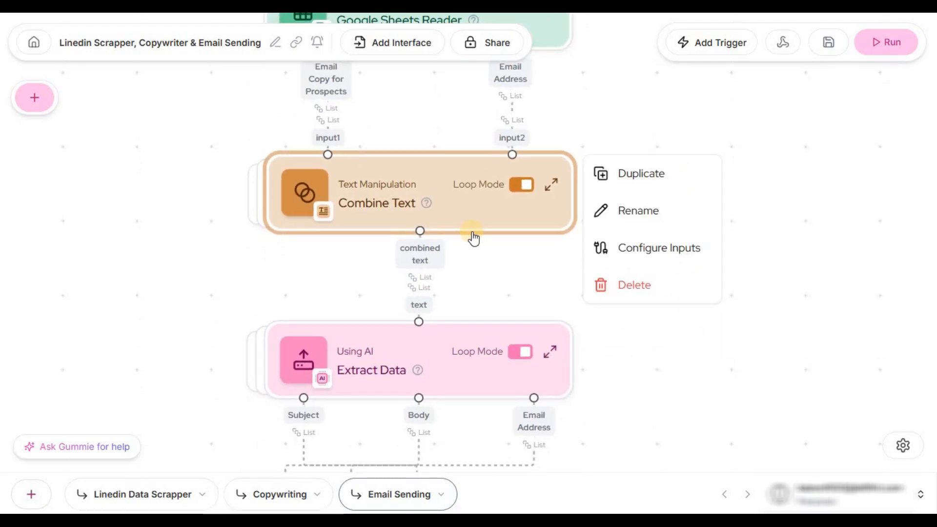
scroll(472, 236, down, 3)
mouse_move(499, 93)
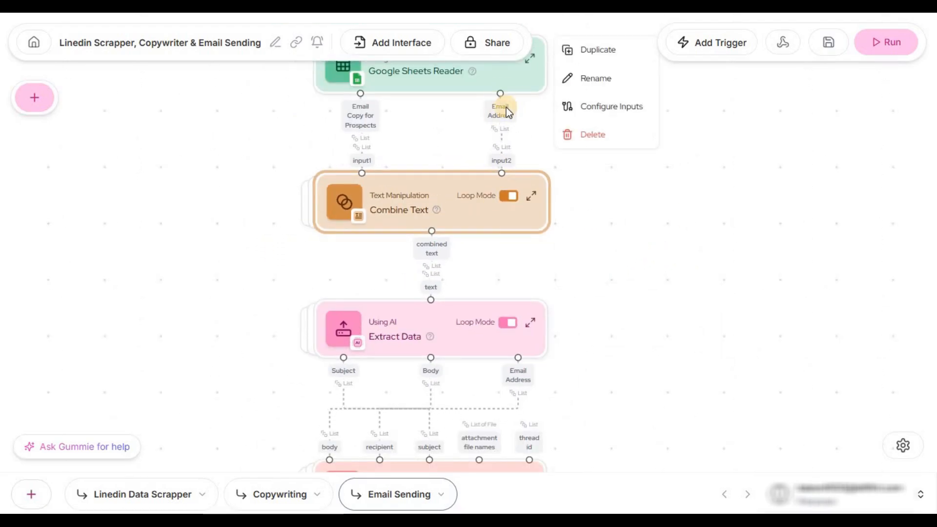
Step: Retrace the flow from the Google Sheets Reader outputs through Combine Text and Extract Data down to the Gmail Sender
mouse_move(512, 362)
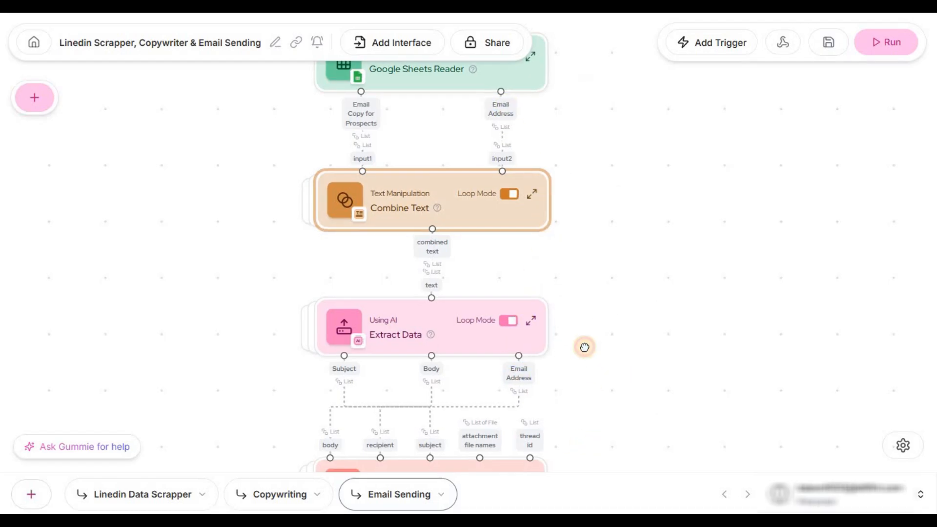
scroll(584, 346, down, 2)
mouse_move(370, 370)
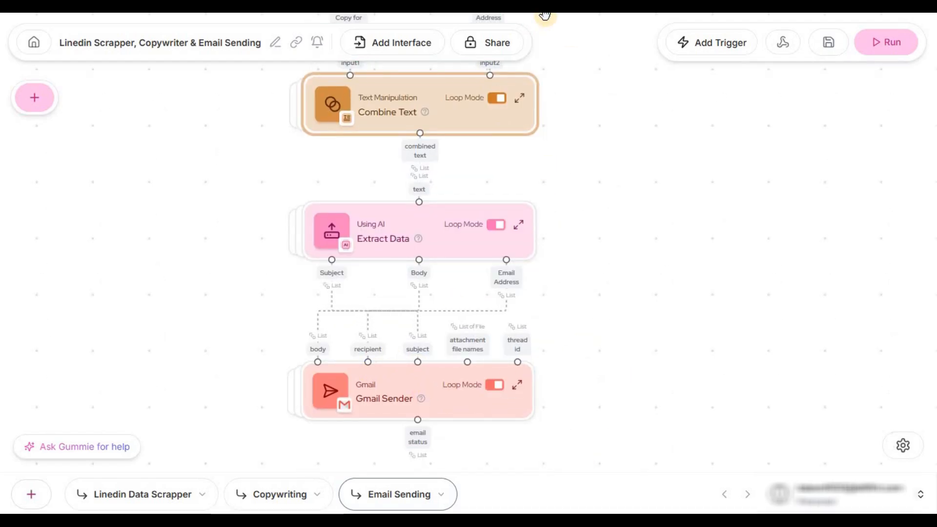
drag(609, 155, 653, 209)
mouse_move(396, 95)
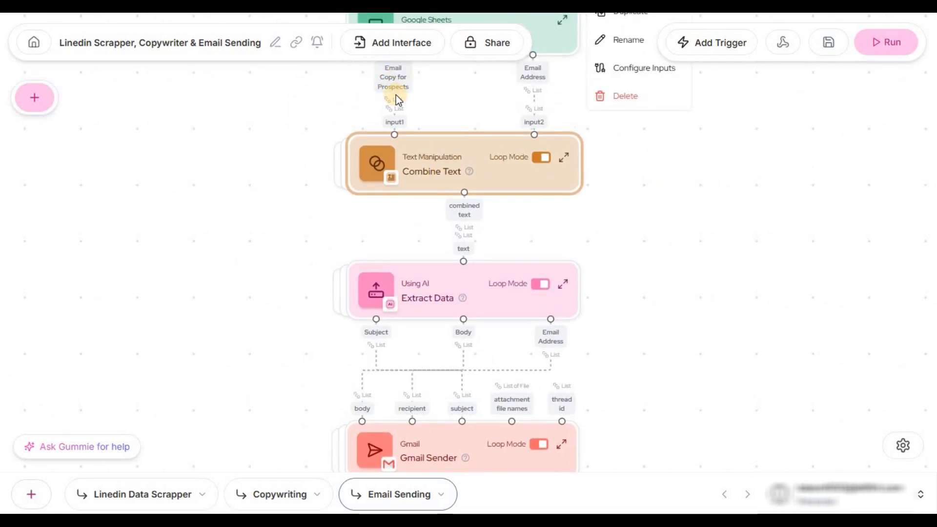
mouse_move(419, 171)
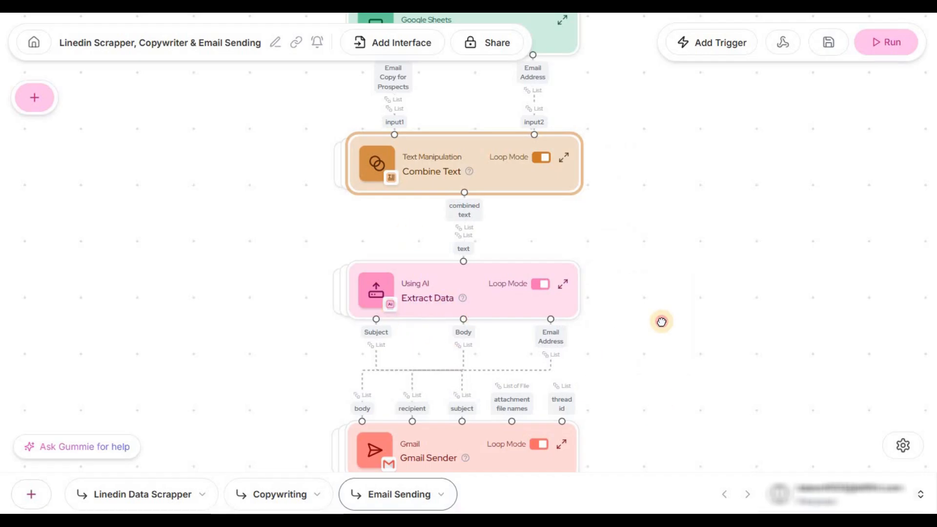
scroll(661, 321, down, 3)
mouse_move(424, 322)
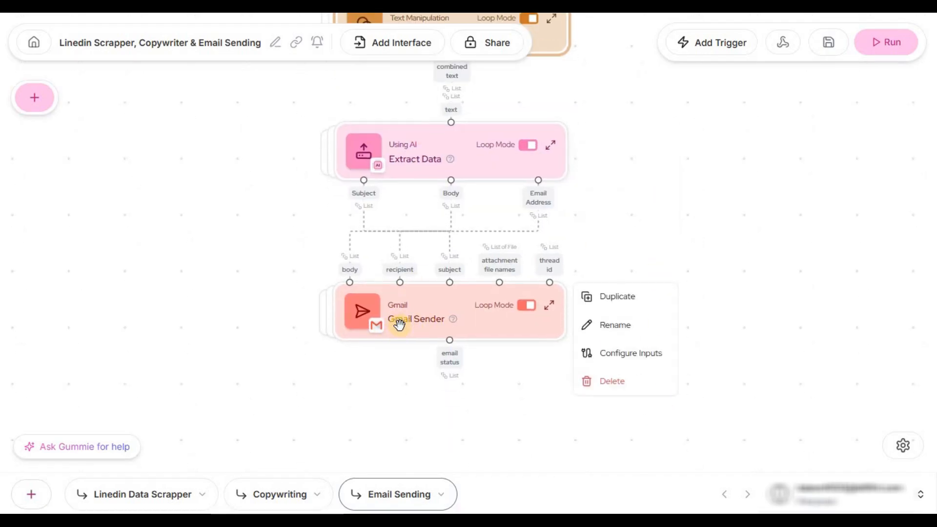
Step: Shift the Gmail Sender node slightly below Extract Data to show its body, recipient and subject connections
scroll(399, 323, up, 1)
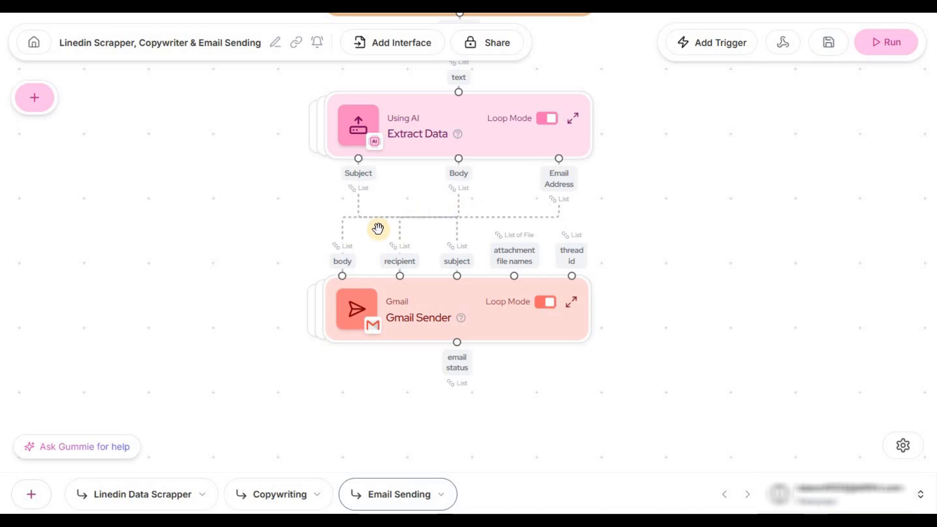
drag(417, 305, 396, 312)
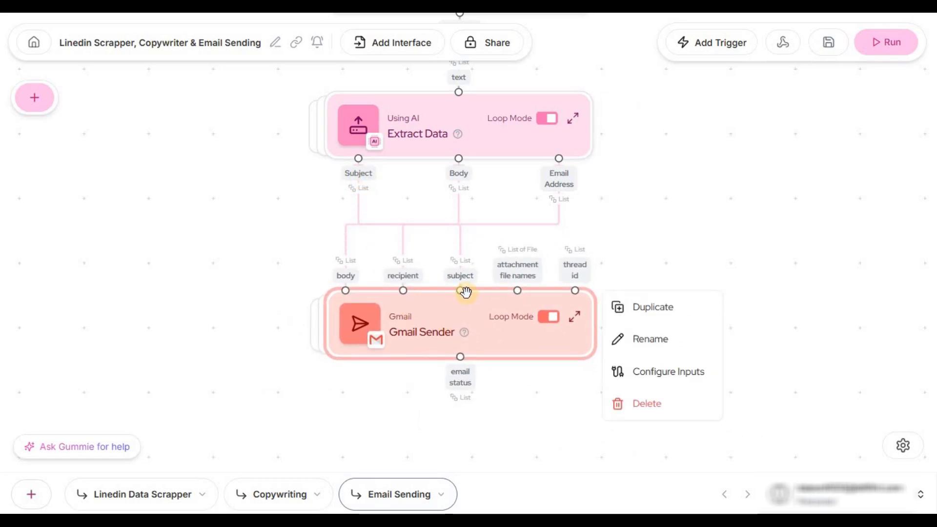
mouse_move(466, 287)
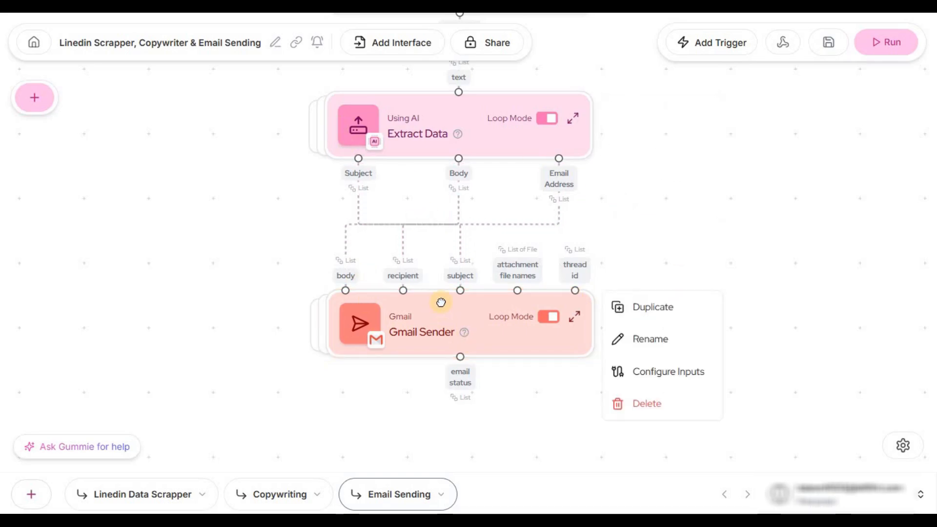
drag(440, 303, 443, 297)
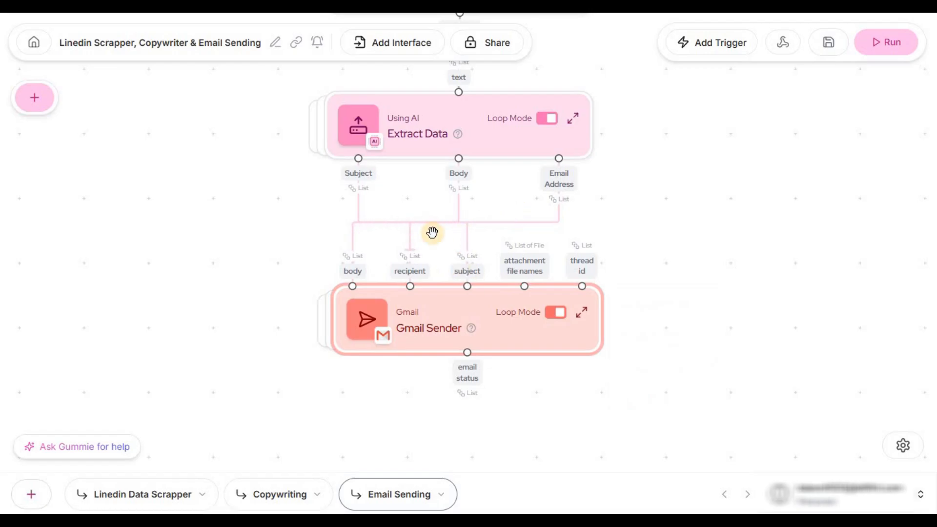
click(657, 216)
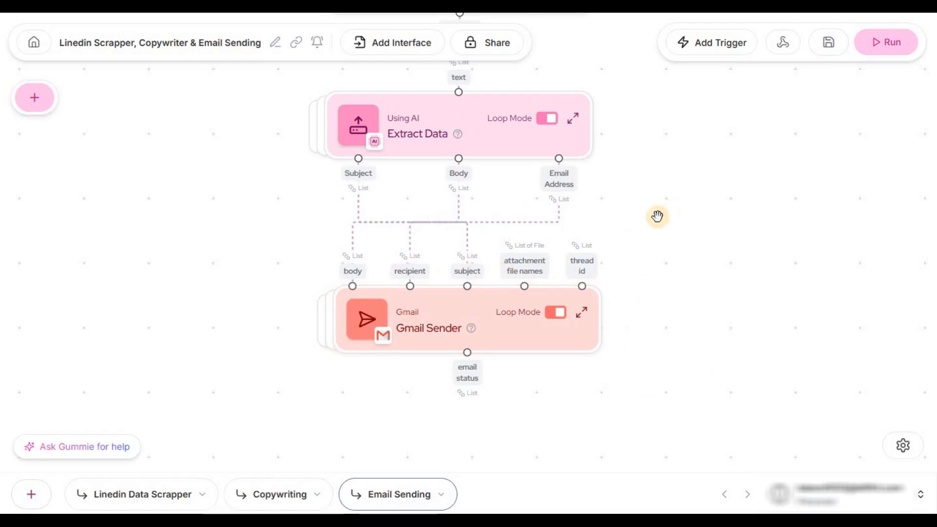
Step: Expand the Gmail Sender node and review its Body, Recipient and Subject fields
scroll(460, 266, down, 4)
scroll(466, 316, up, 3)
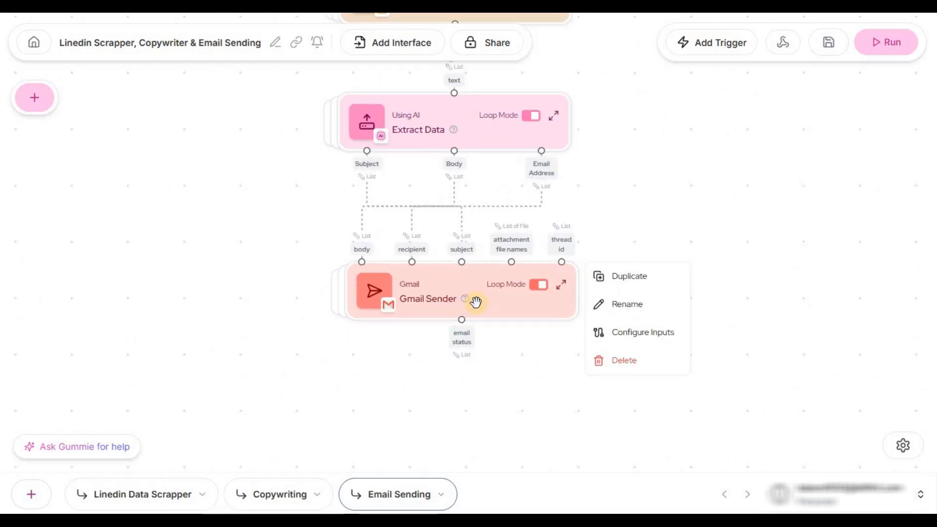
click(588, 278)
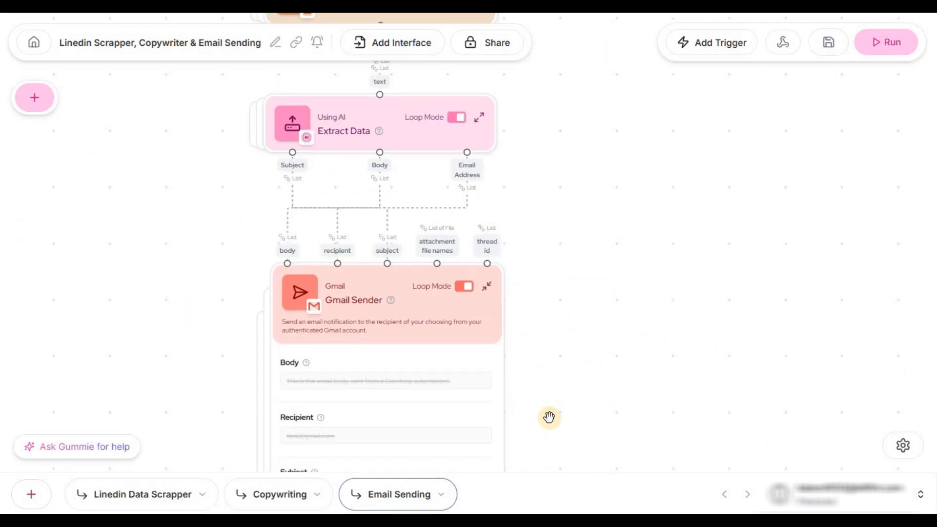
scroll(549, 417, down, 3)
drag(549, 417, 644, 270)
scroll(355, 250, up, 3)
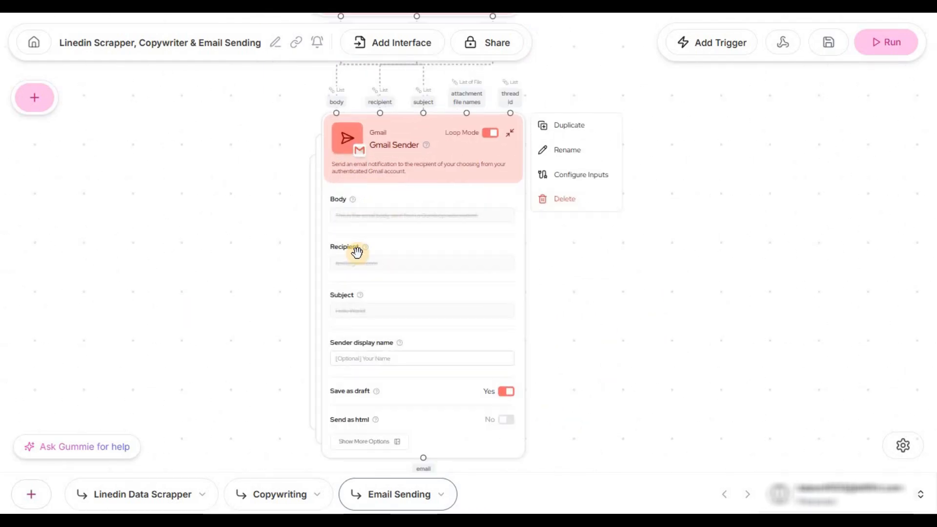
scroll(506, 244, up, 4)
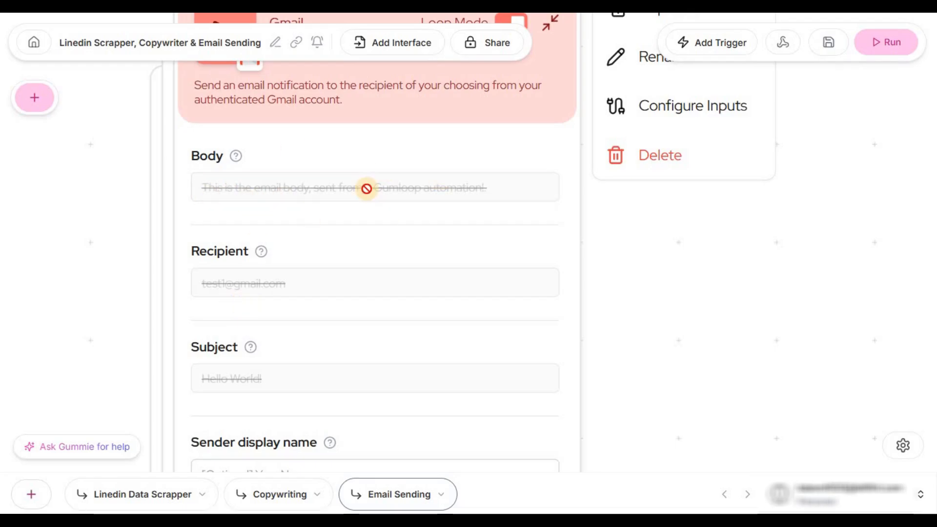
scroll(276, 290, down, 2)
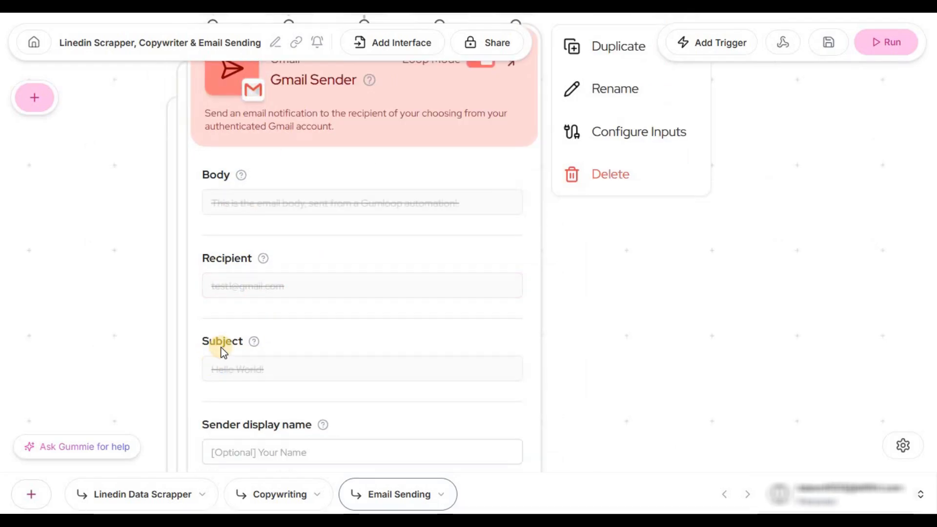
scroll(660, 265, down, 4)
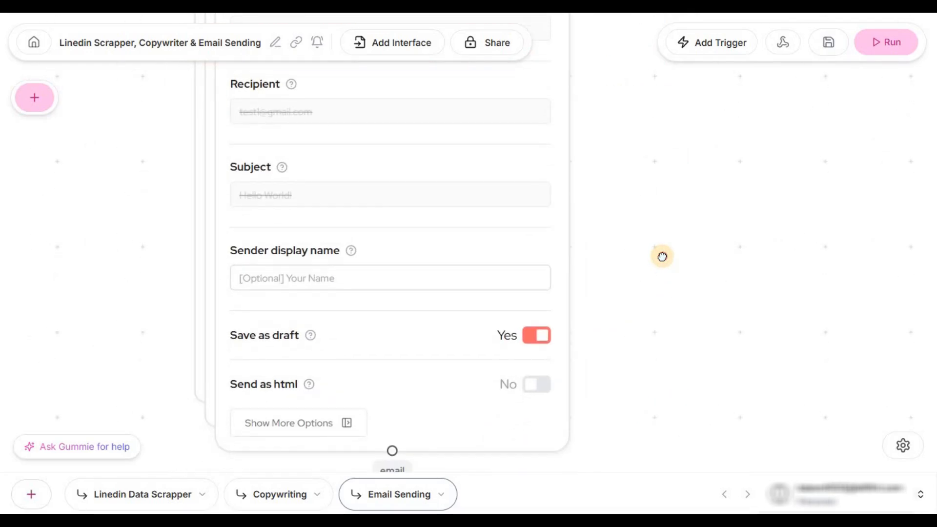
Step: Examine the Gmail Sender's Sender display name, Save as draft and Send as html options, and collapse the node
click(339, 284)
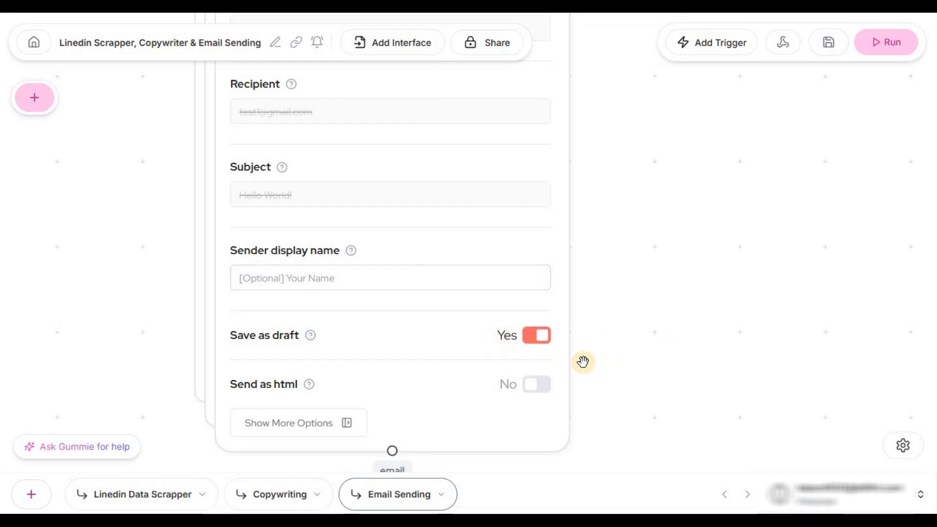
scroll(583, 362, down, 5)
scroll(644, 341, down, 2)
scroll(532, 266, up, 5)
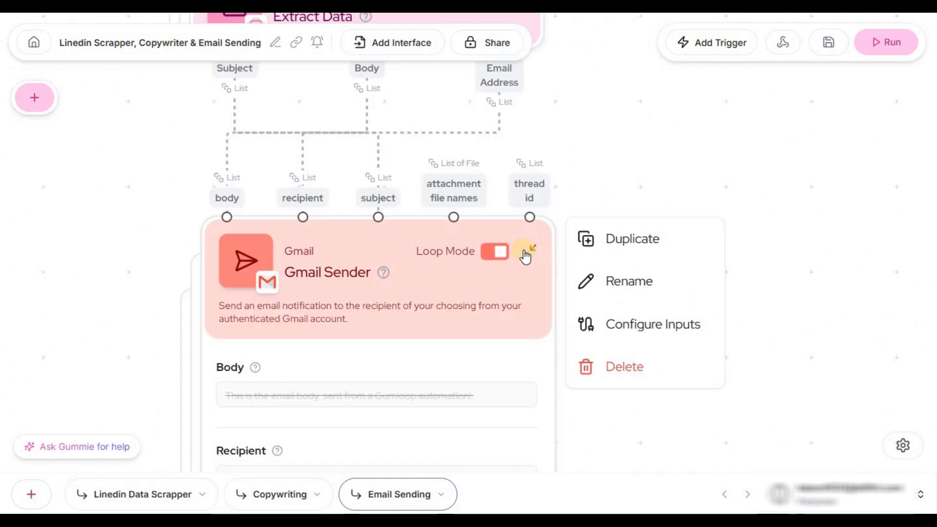
click(531, 262)
scroll(441, 372, down, 10)
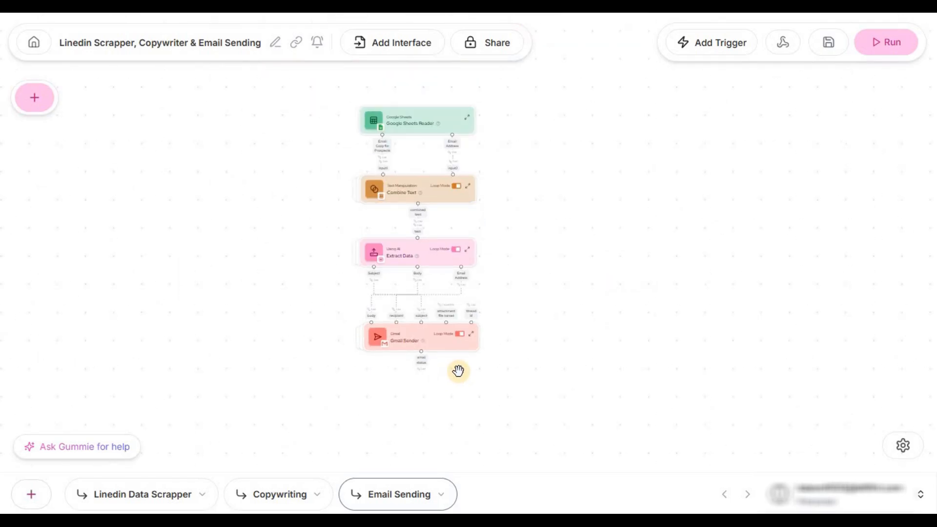
scroll(537, 277, up, 3)
drag(490, 285, 556, 244)
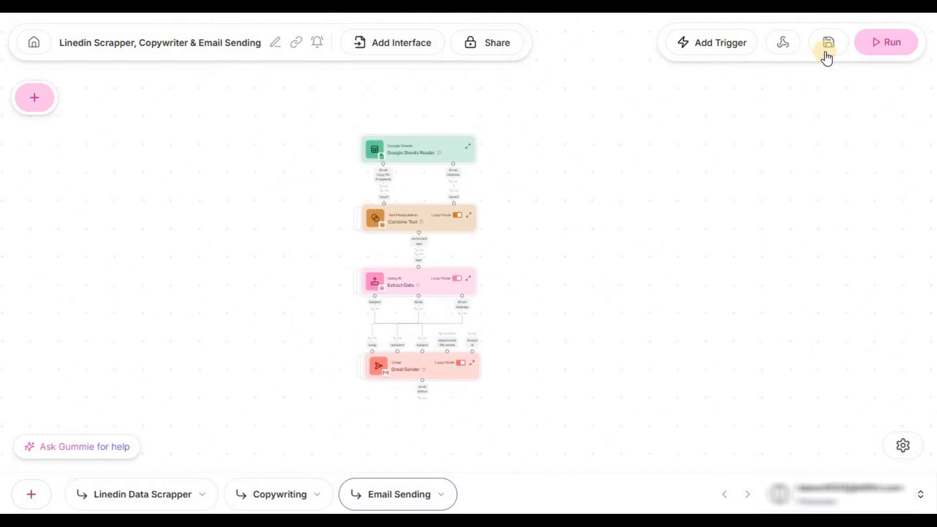
click(804, 72)
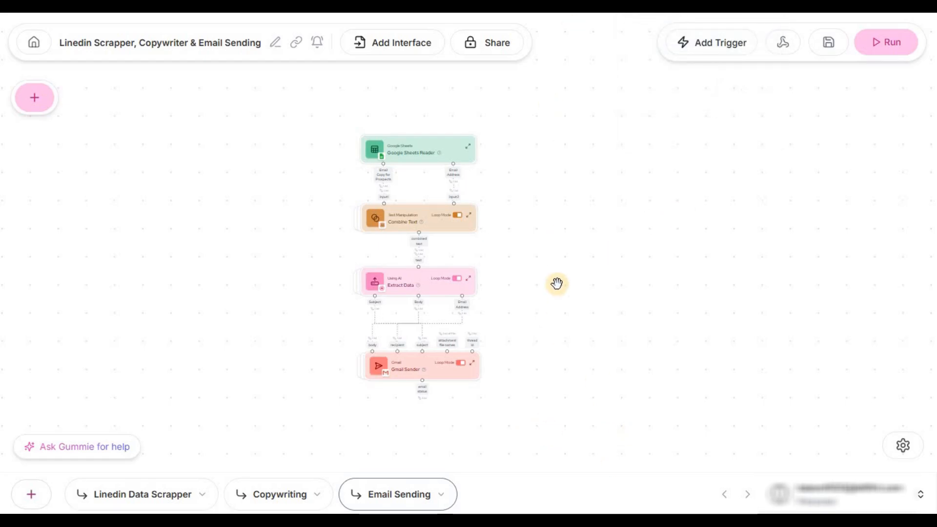
Step: Search the node library for "lin" and open the LinkedIn node category on the canvas to view its nodes
click(44, 108)
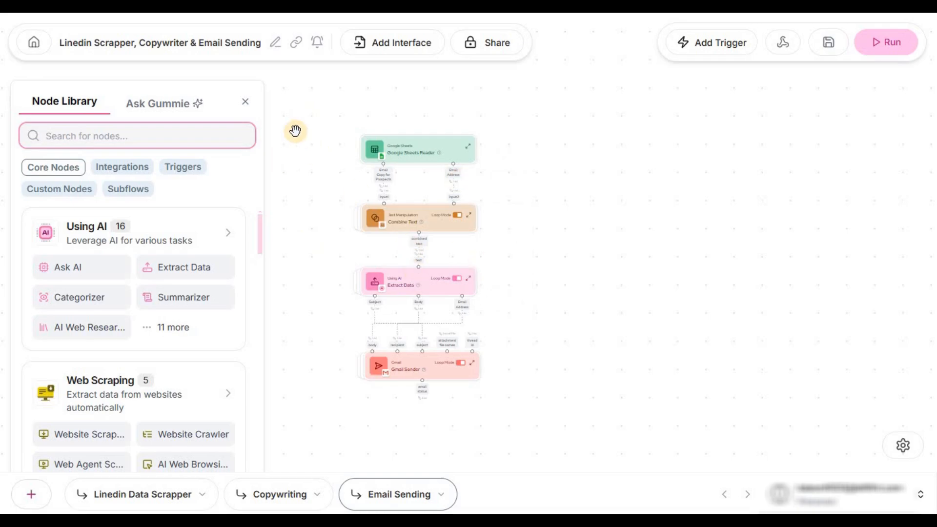
click(178, 129)
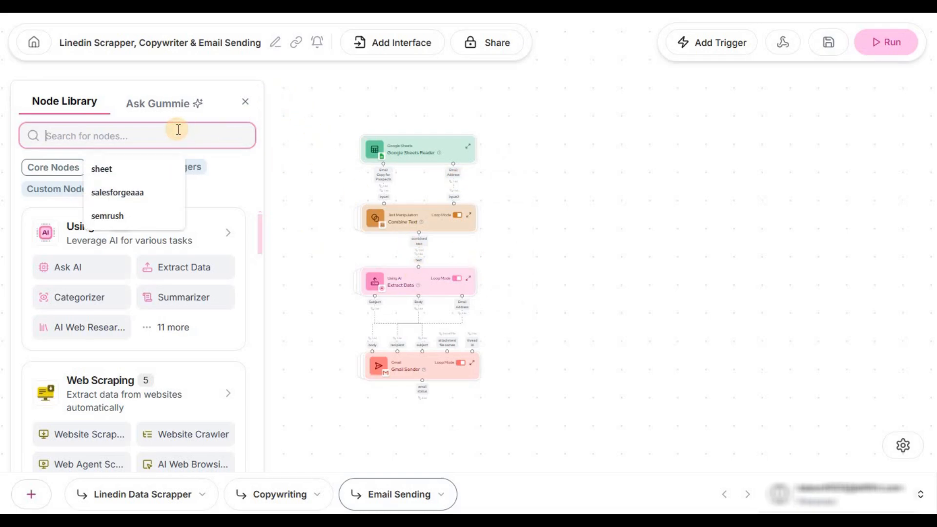
text(lin)
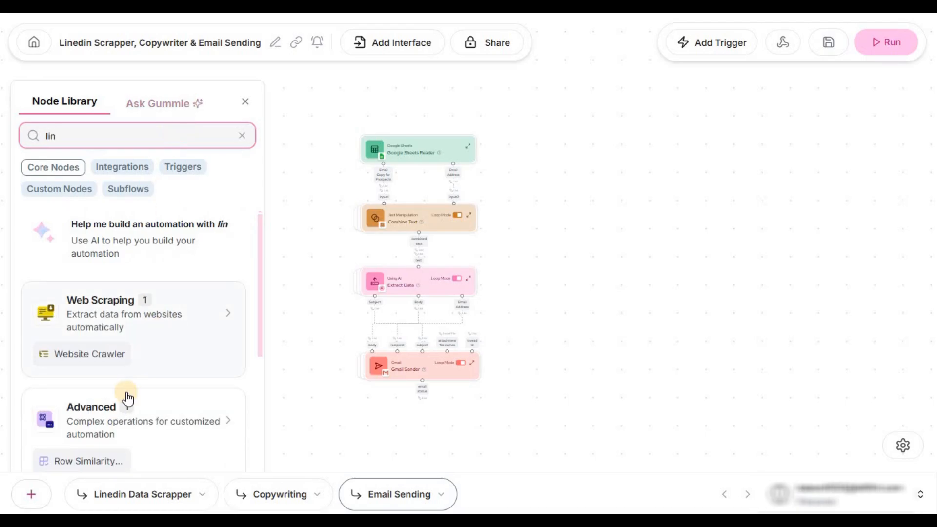
scroll(126, 393, down, 5)
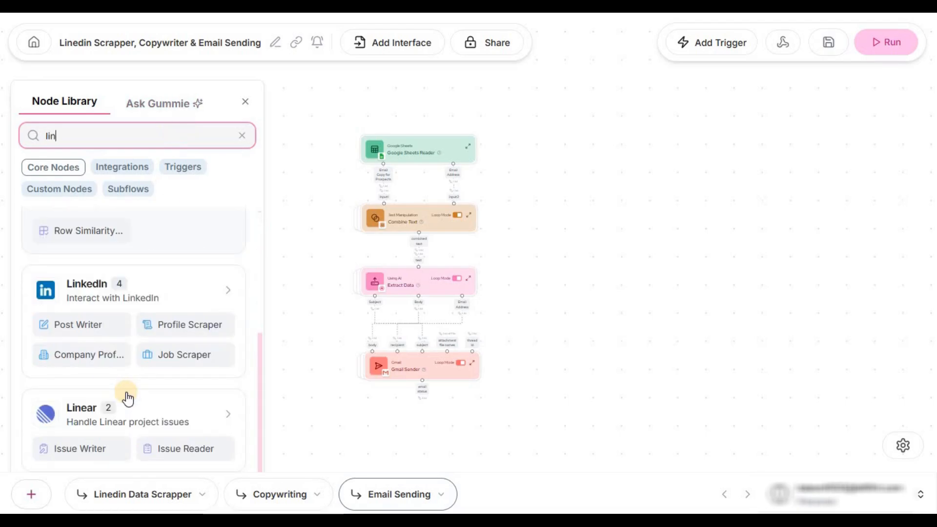
drag(80, 291, 688, 211)
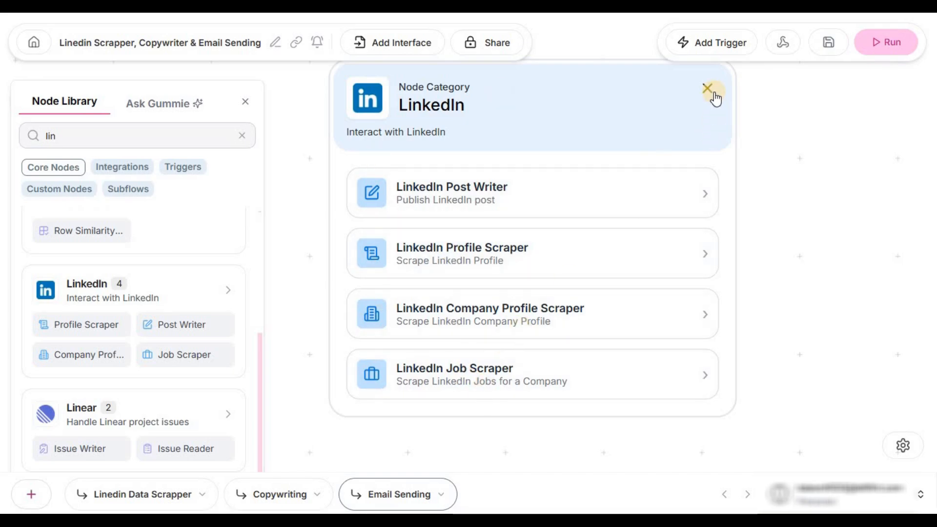
Step: Close the LinkedIn category card and the node library, and return to the Email Sending nodes
drag(624, 93, 628, 133)
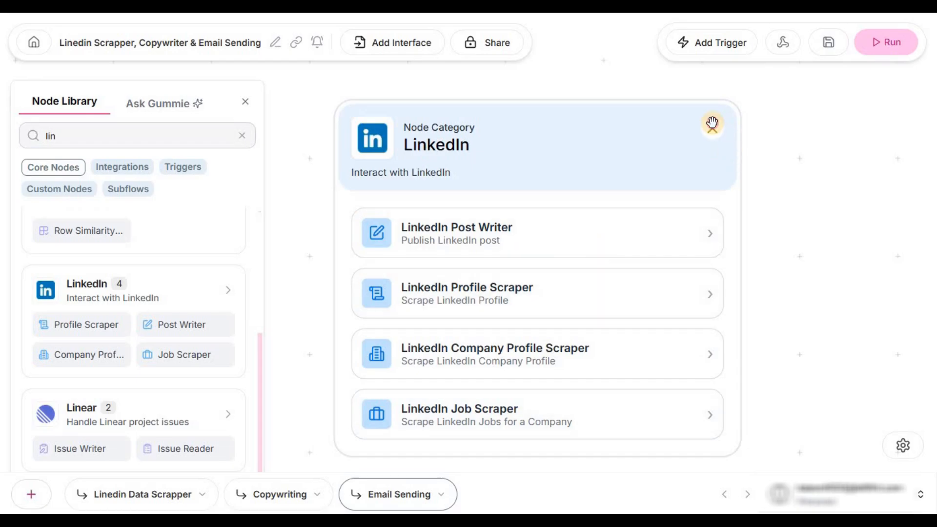
click(712, 123)
click(245, 101)
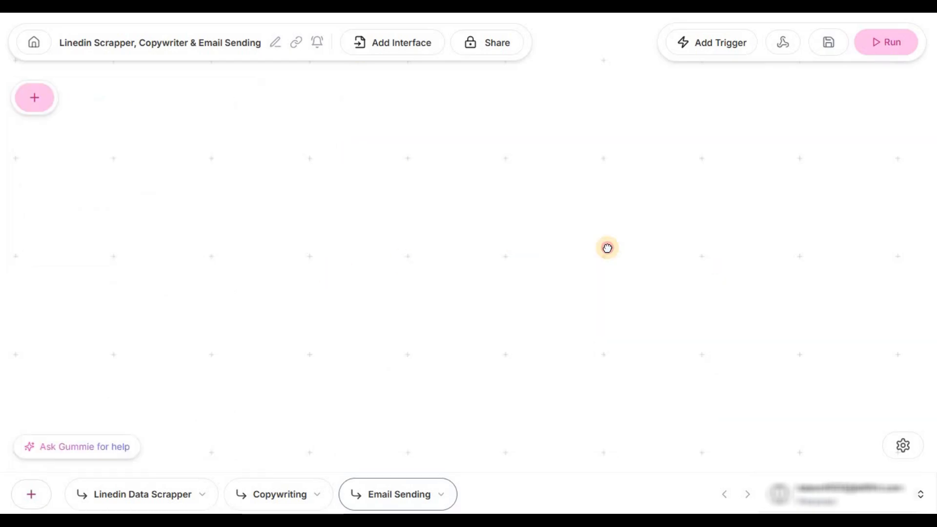
drag(607, 248, 456, 255)
scroll(439, 268, down, 10)
drag(426, 284, 468, 280)
scroll(305, 259, up, 4)
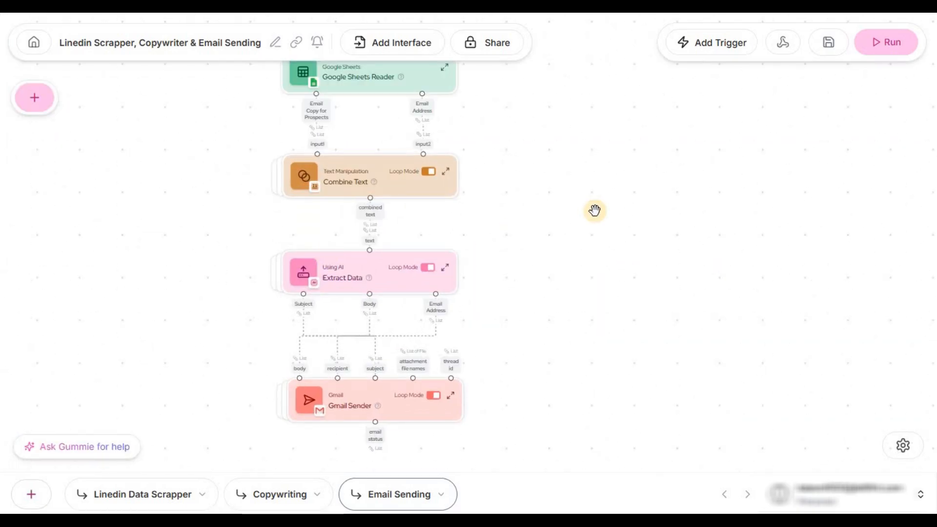
scroll(594, 210, down, 4)
drag(594, 211, 565, 251)
scroll(452, 184, up, 2)
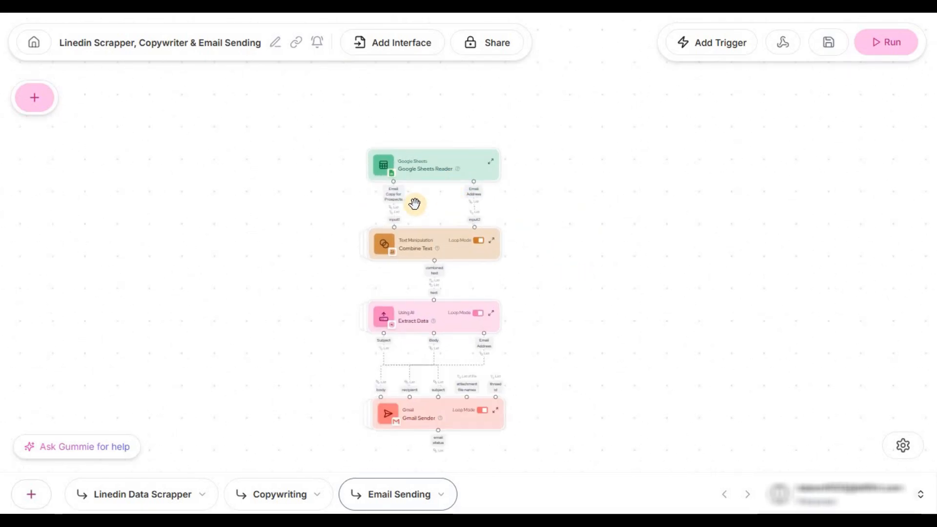
scroll(417, 200, down, 3)
scroll(425, 207, up, 4)
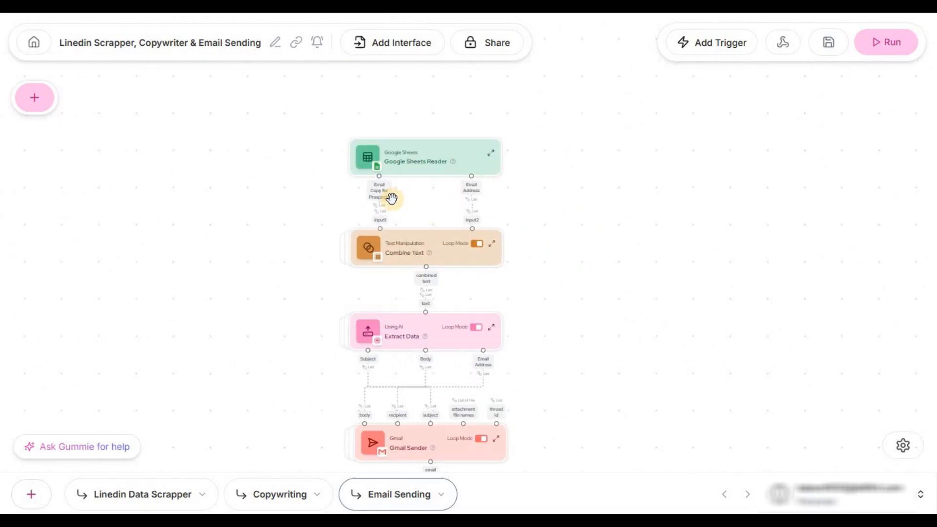
scroll(413, 219, down, 3)
scroll(404, 186, up, 3)
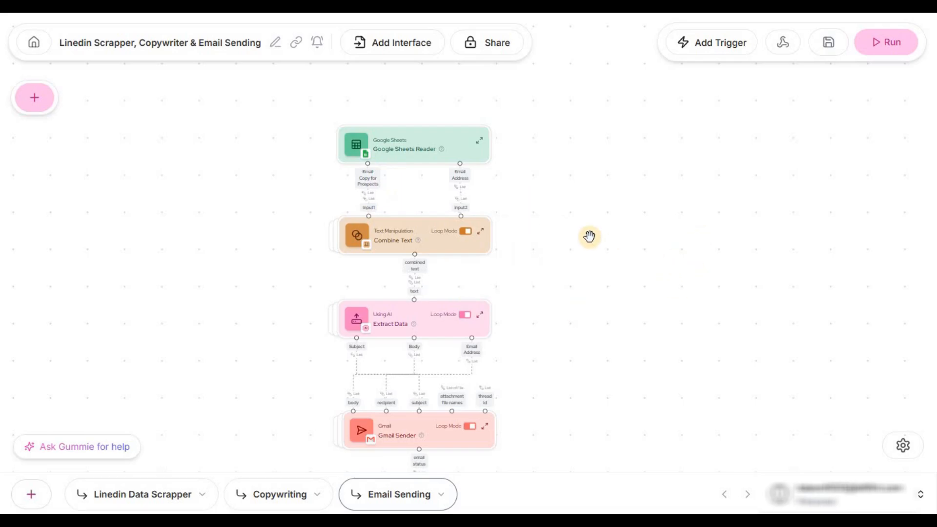
scroll(590, 275, down, 4)
scroll(611, 274, up, 1)
drag(552, 239, 496, 225)
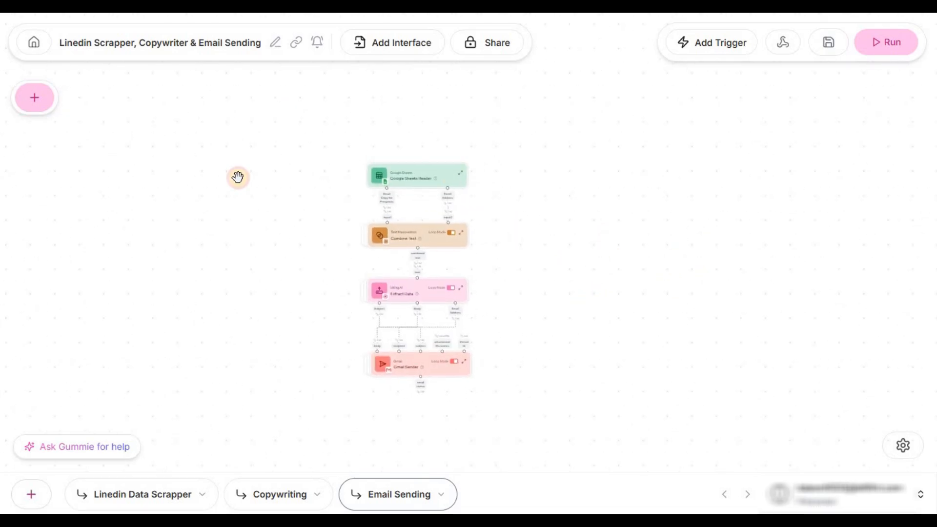